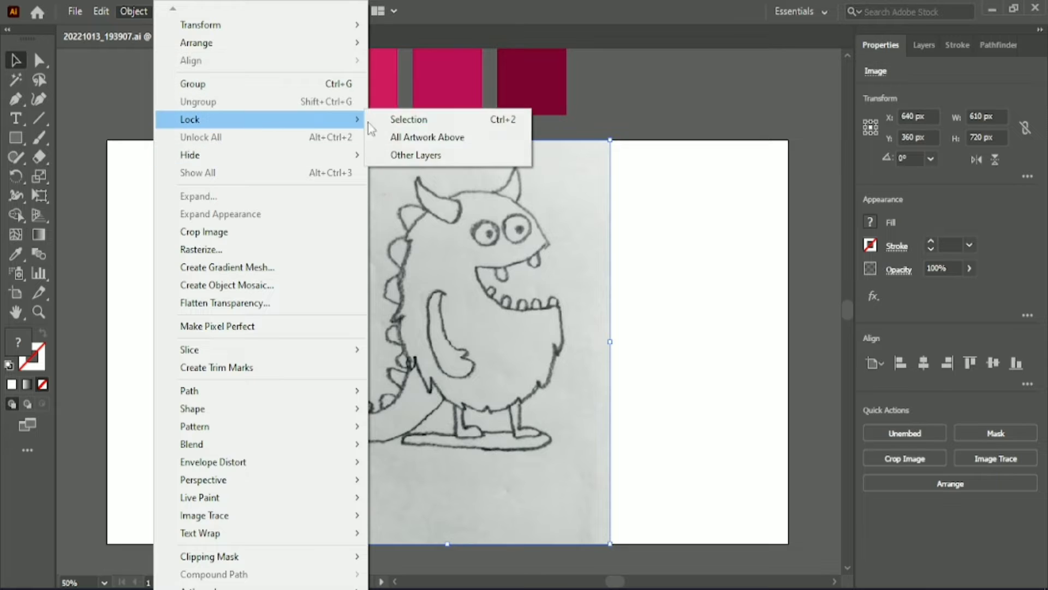
Lock the monster sketch image and sample the brightest pink swatch above the artboard as the fill colour.
click(407, 118)
click(15, 254)
click(389, 92)
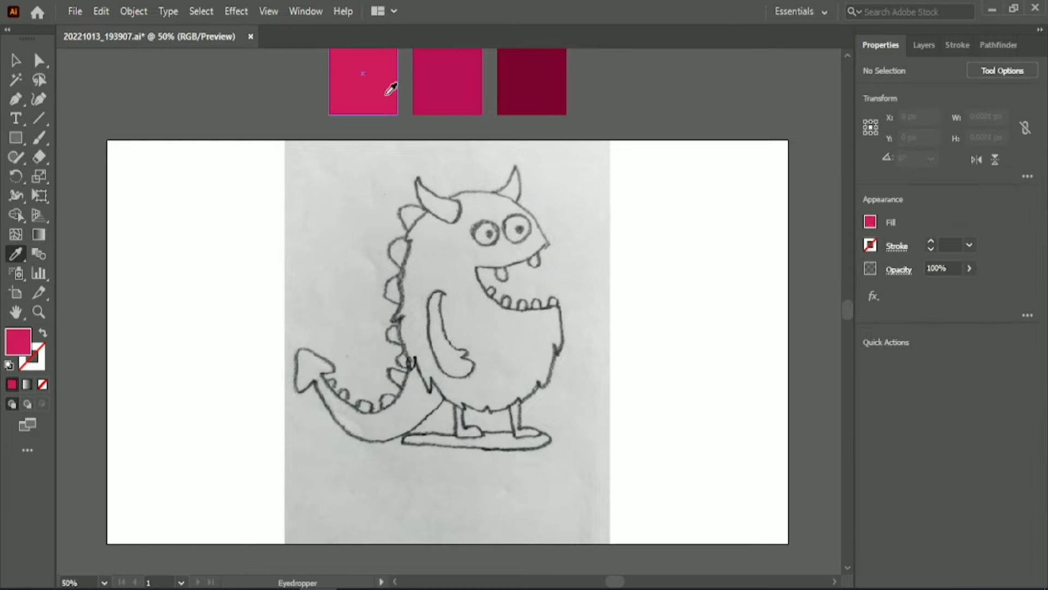
Begin the body outline with the Pen tool from the mouth's inner corner, along the upper lip, snout and head top to the near horn.
key(p)
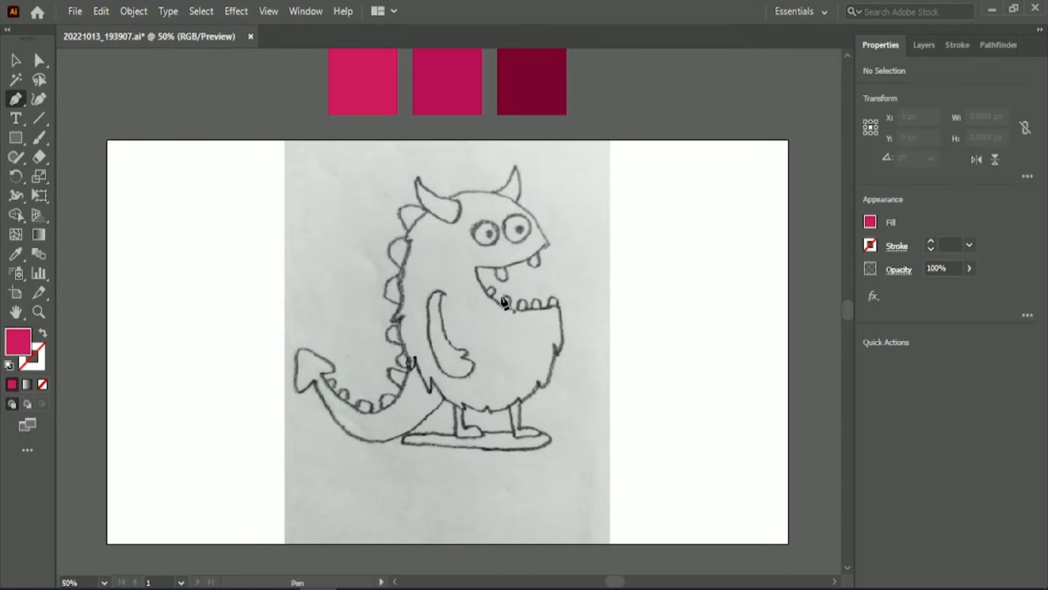
scroll(502, 300, up, 5)
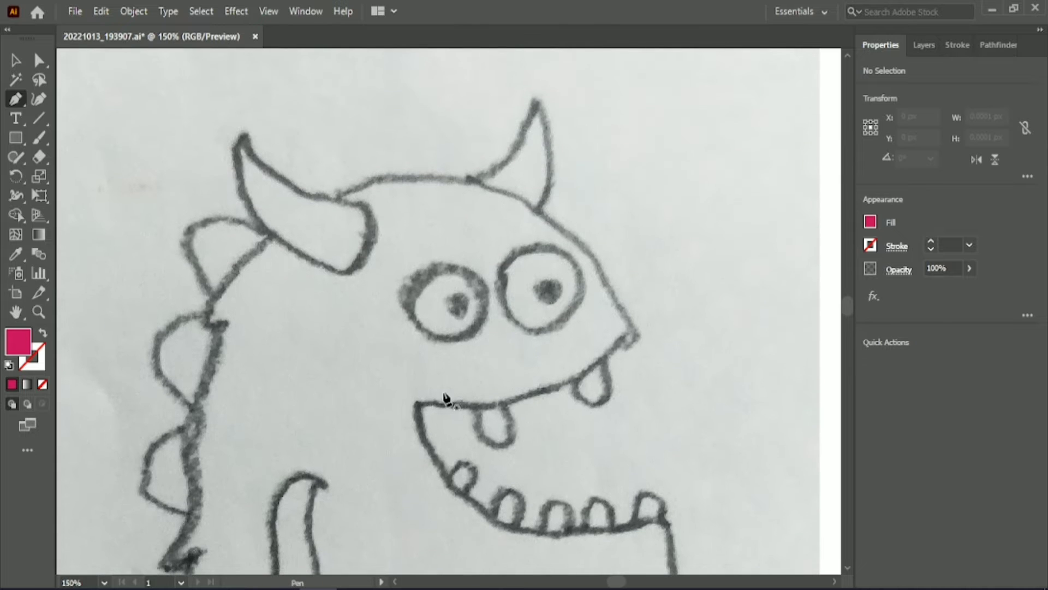
click(417, 405)
drag(636, 334, 729, 239)
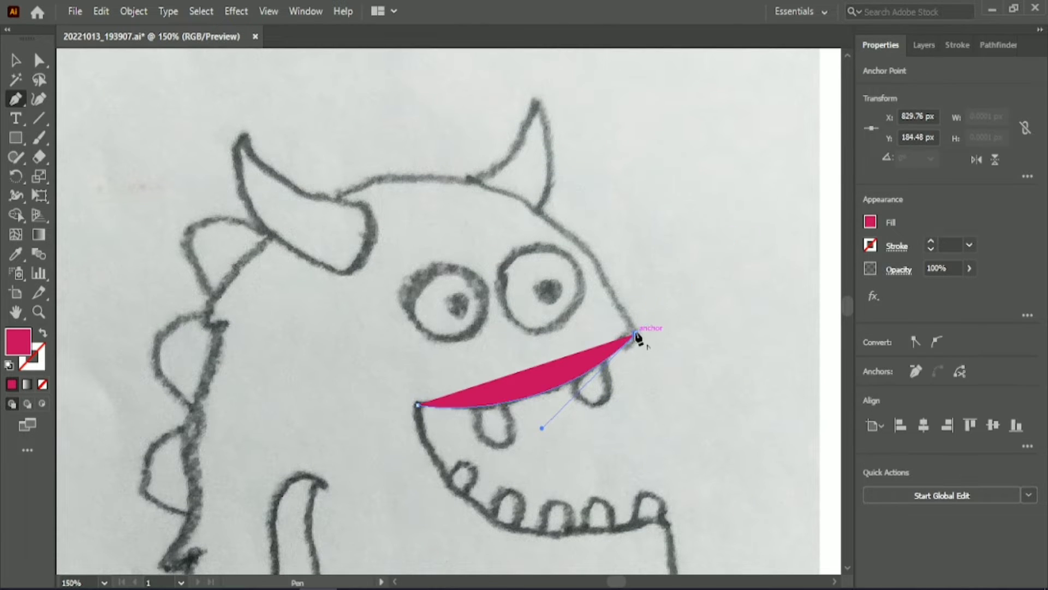
drag(536, 211, 474, 177)
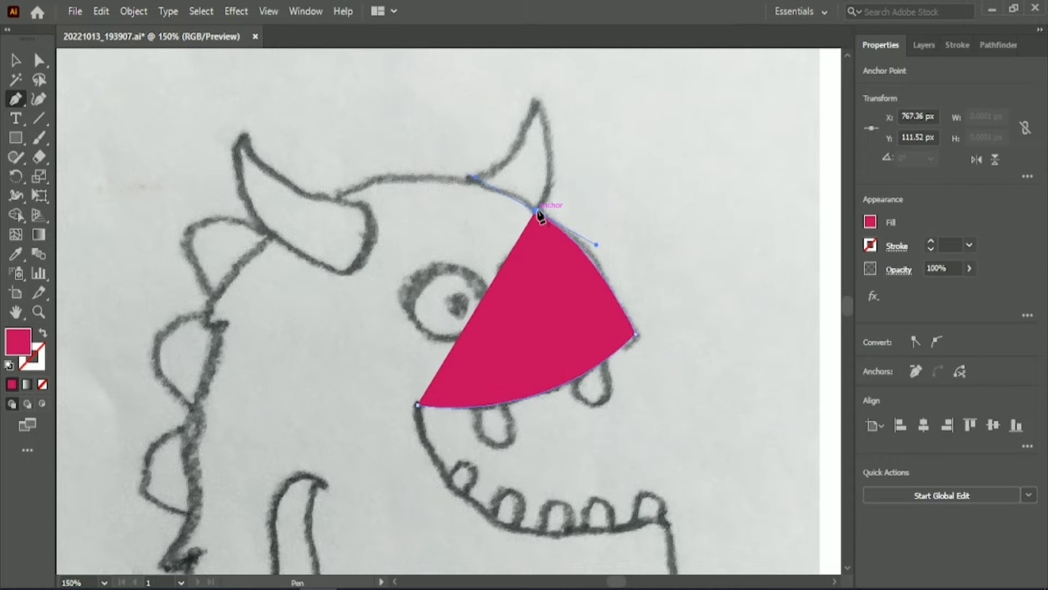
click(538, 215)
drag(340, 195, 227, 244)
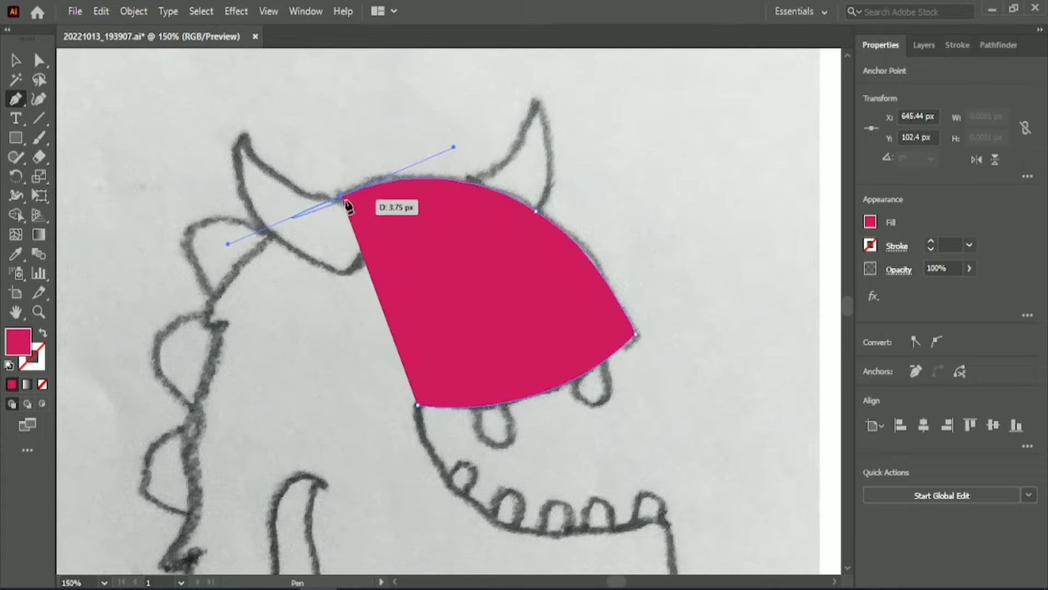
click(342, 198)
Continue the outline down the back of the head around the first fur notch, and swap fill and stroke to leave a pink outline.
scroll(335, 198, down, 3)
scroll(218, 218, up, 1)
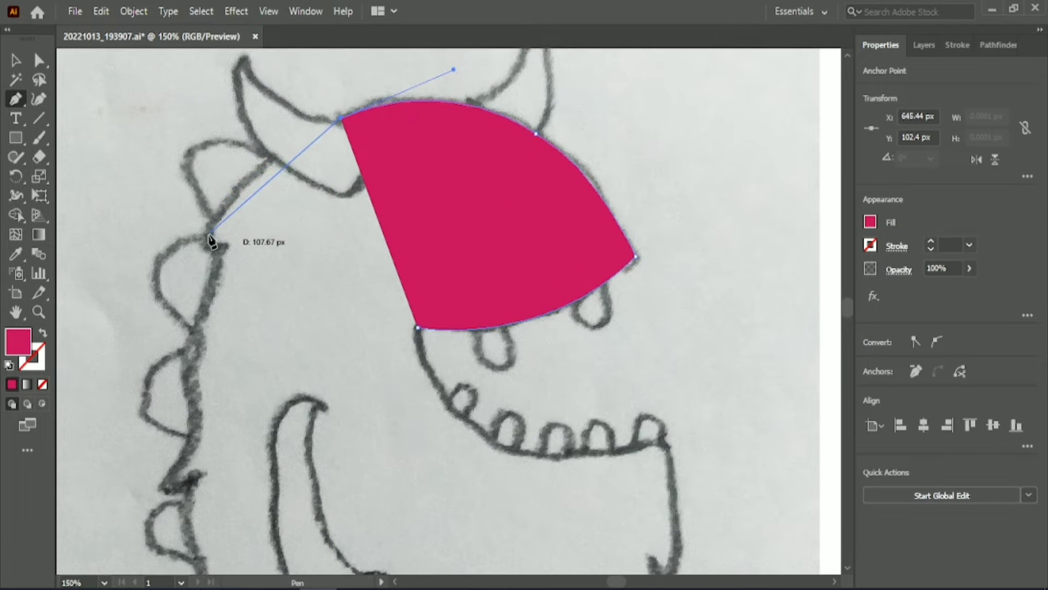
click(217, 216)
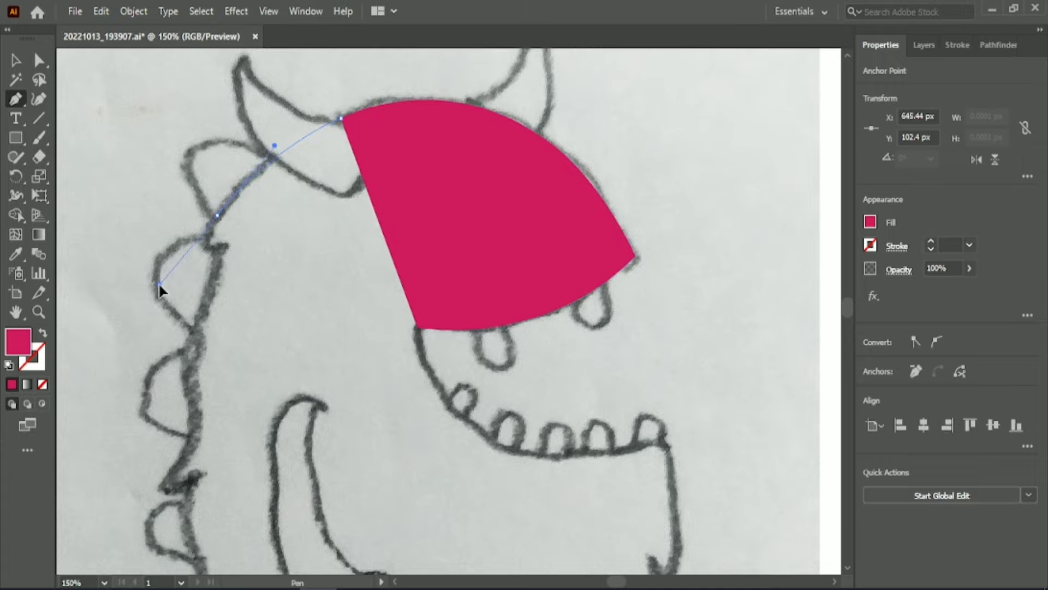
drag(159, 289, 161, 285)
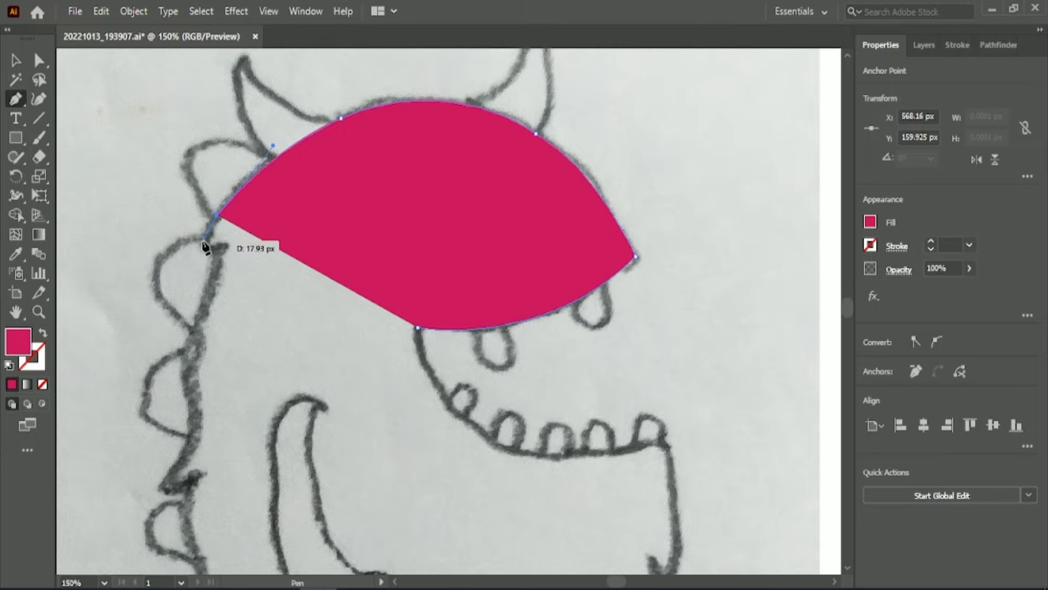
scroll(204, 243, up, 1)
mouse_move(204, 247)
mouse_down()
mouse_move(204, 256)
mouse_move(239, 241)
mouse_move(239, 252)
mouse_up()
click(42, 332)
click(227, 247)
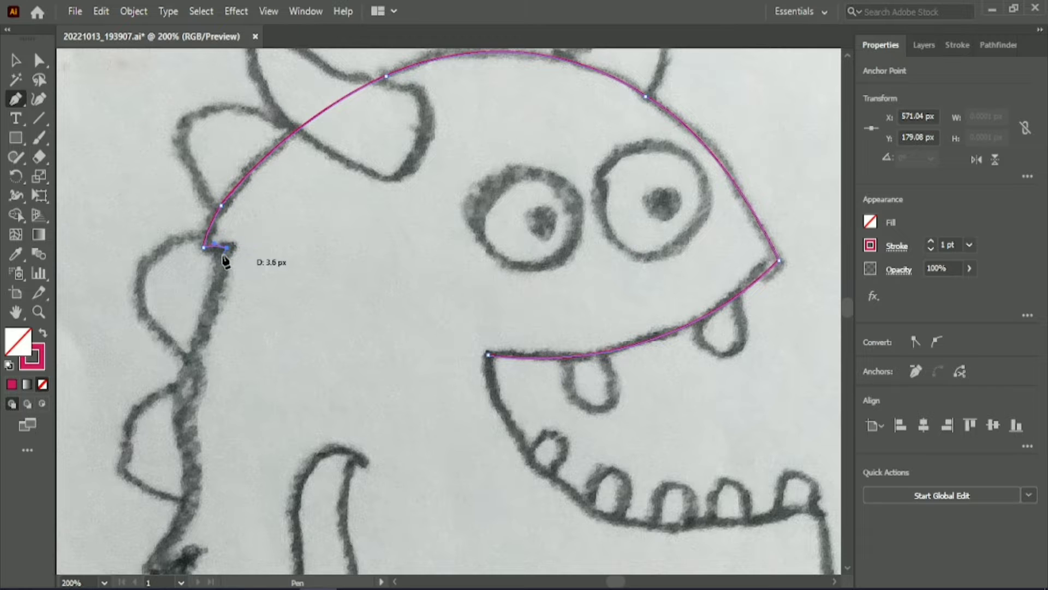
Trace the monster's upper back with curved segments from the first fur notch down past the third back spike.
scroll(226, 262, down, 3)
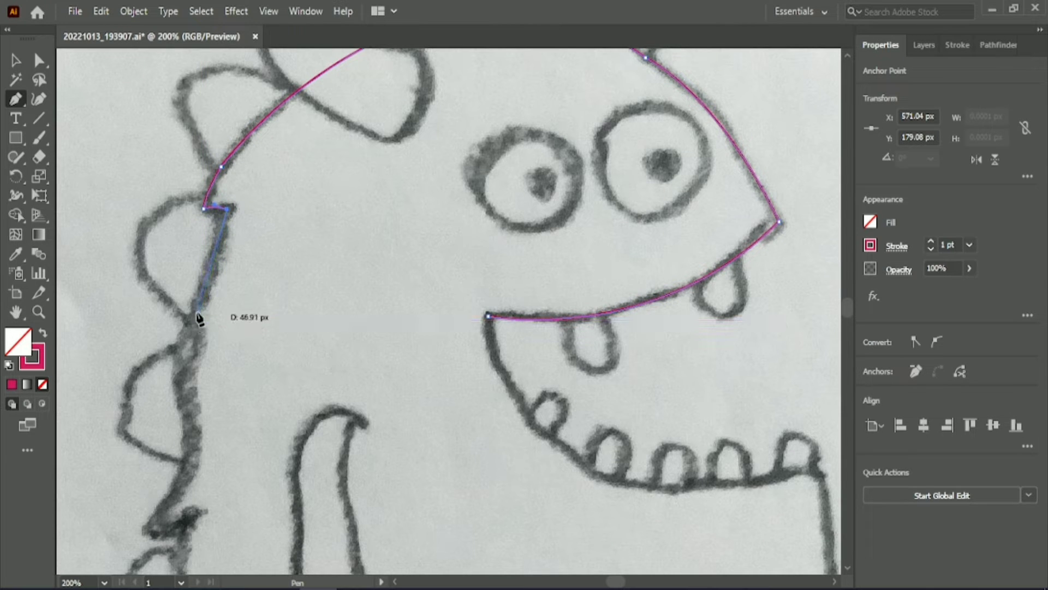
drag(199, 326, 198, 329)
drag(200, 372, 188, 401)
scroll(199, 336, down, 3)
drag(192, 476, 197, 483)
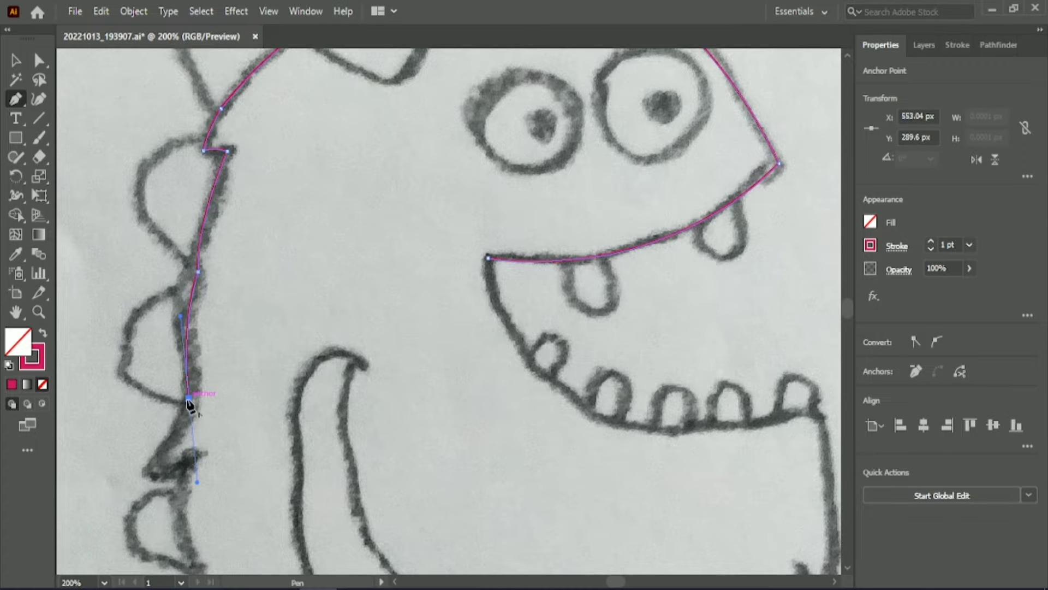
click(189, 400)
Trace the second pointed fur tuft on the back, with a sharp corner at its outer tip.
scroll(189, 402, down, 5)
drag(155, 374, 134, 393)
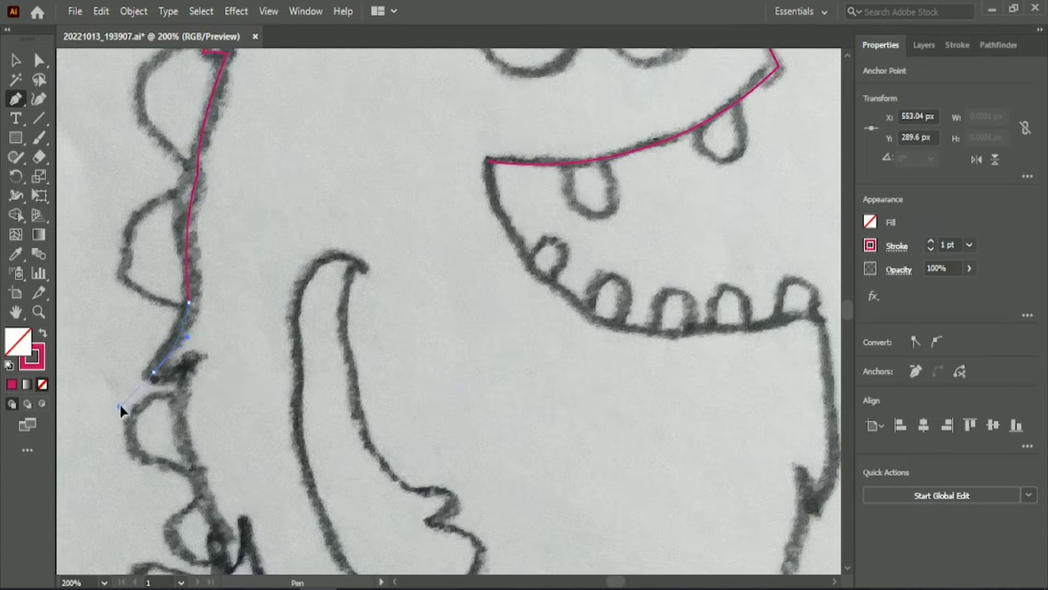
click(155, 374)
mouse_move(188, 363)
mouse_down()
mouse_move(205, 344)
mouse_move(192, 364)
mouse_up()
Trace the lower back down to the tail joint and up to the tip of the narrow fur notch beside it.
scroll(191, 374, down, 3)
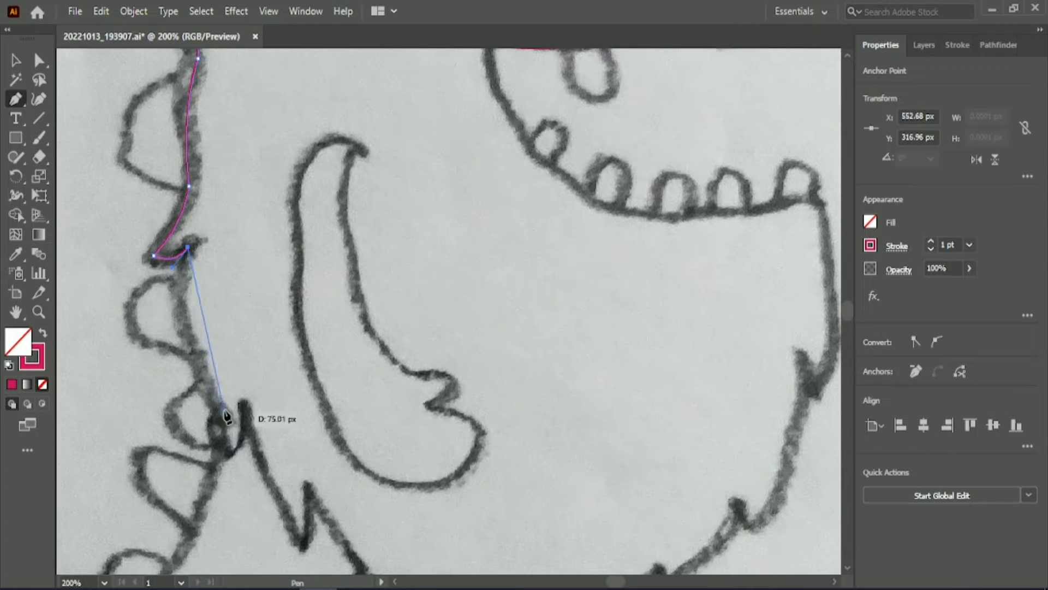
drag(255, 443, 228, 484)
click(208, 380)
drag(246, 406, 248, 389)
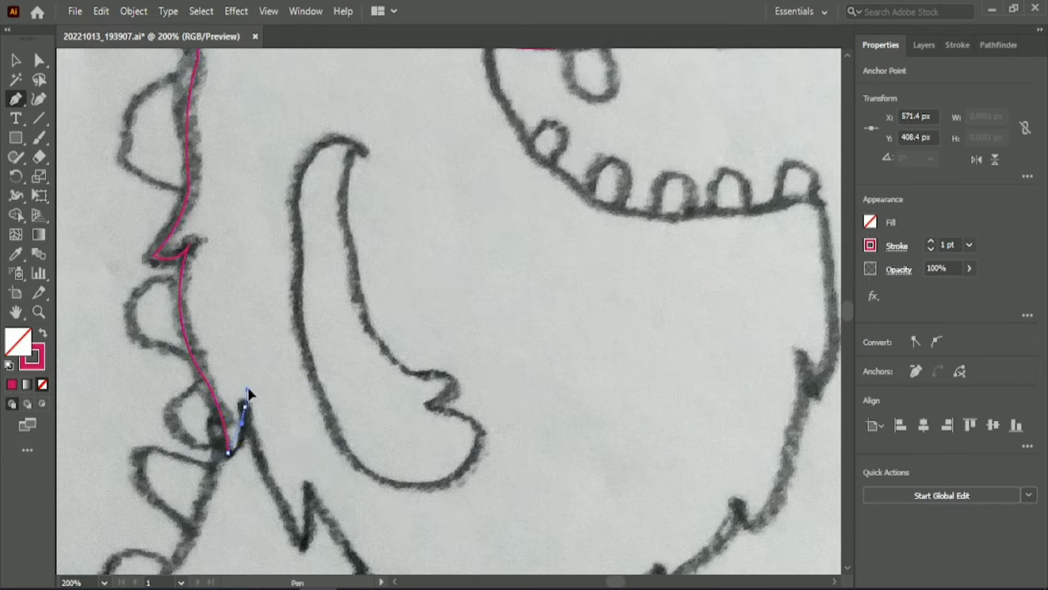
drag(248, 342, 245, 349)
click(245, 407)
Extend the outline down the long fur spike below the tail joint and up to the next notch's sharp peak.
scroll(246, 408, down, 7)
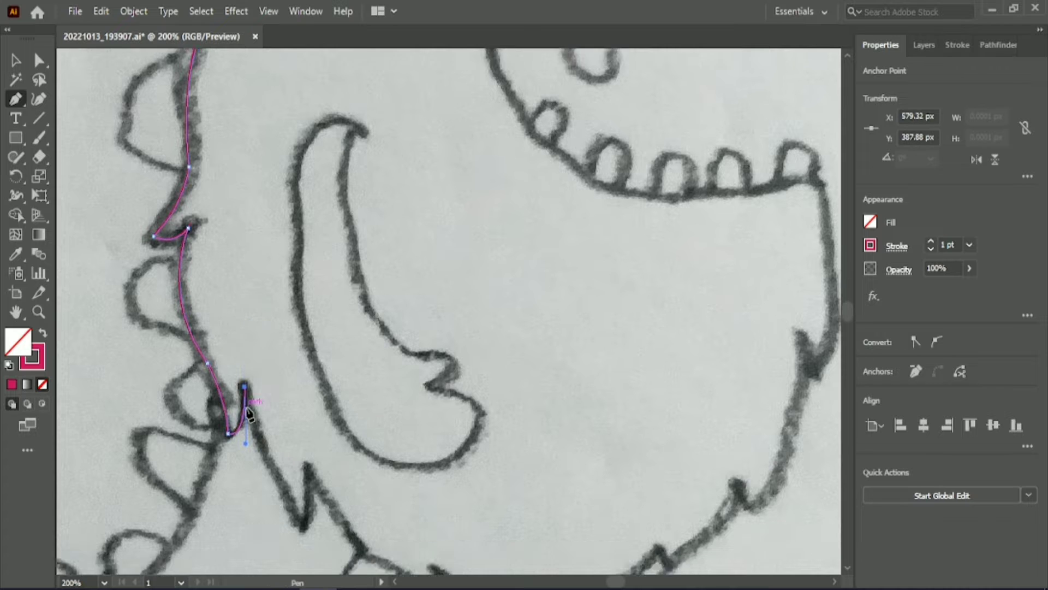
scroll(350, 449, up, 1)
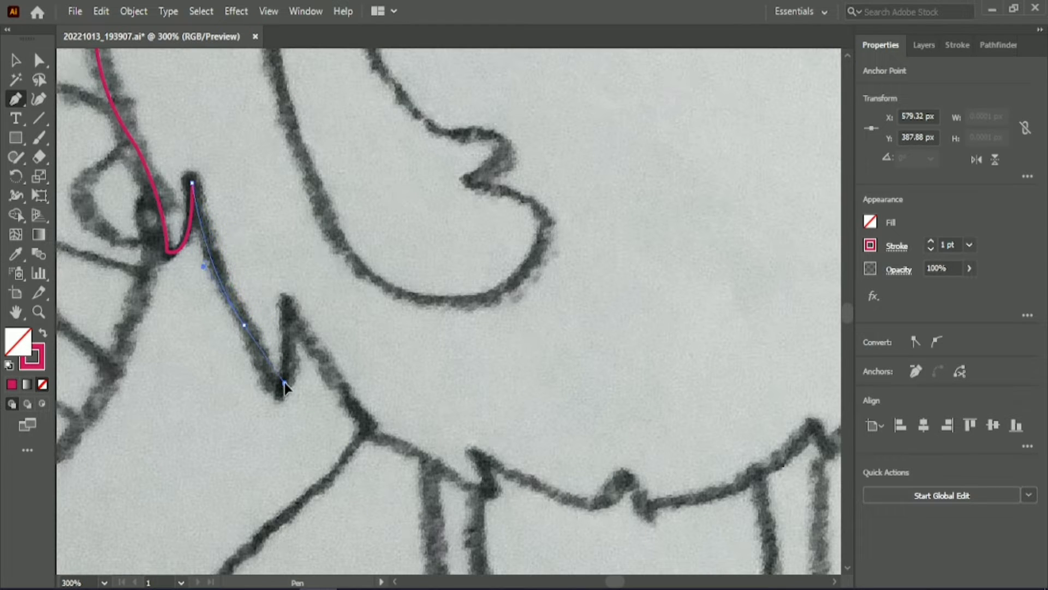
drag(289, 386, 252, 341)
click(245, 326)
drag(280, 391, 296, 426)
click(280, 392)
drag(289, 306, 290, 280)
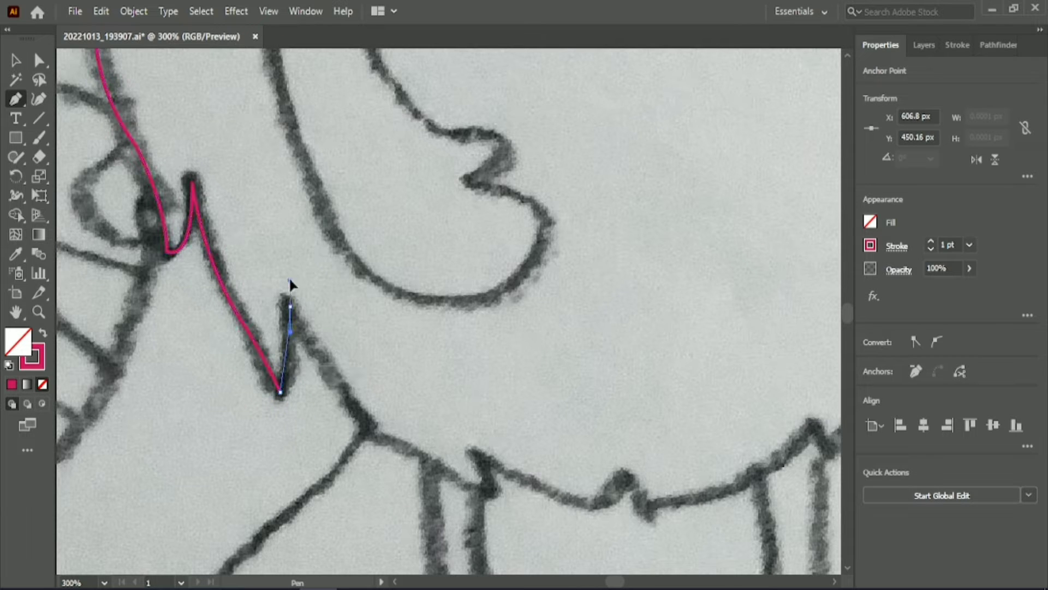
click(290, 306)
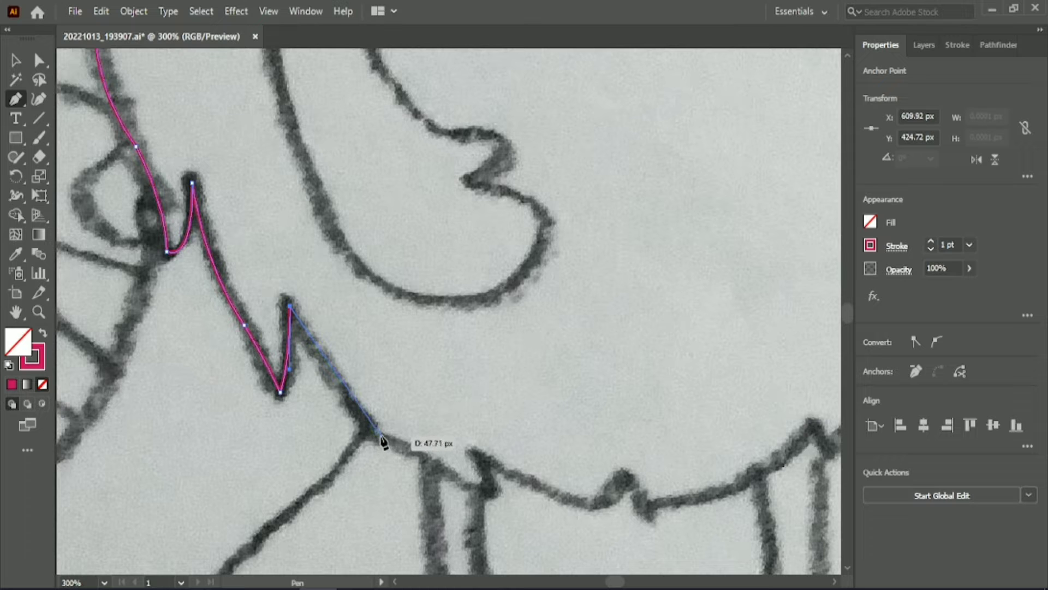
Trace the rear underside of the belly past the tail's lower edge and around the fur tuft above the rear leg.
drag(400, 445, 510, 515)
click(401, 446)
click(479, 490)
scroll(578, 513, down, 4)
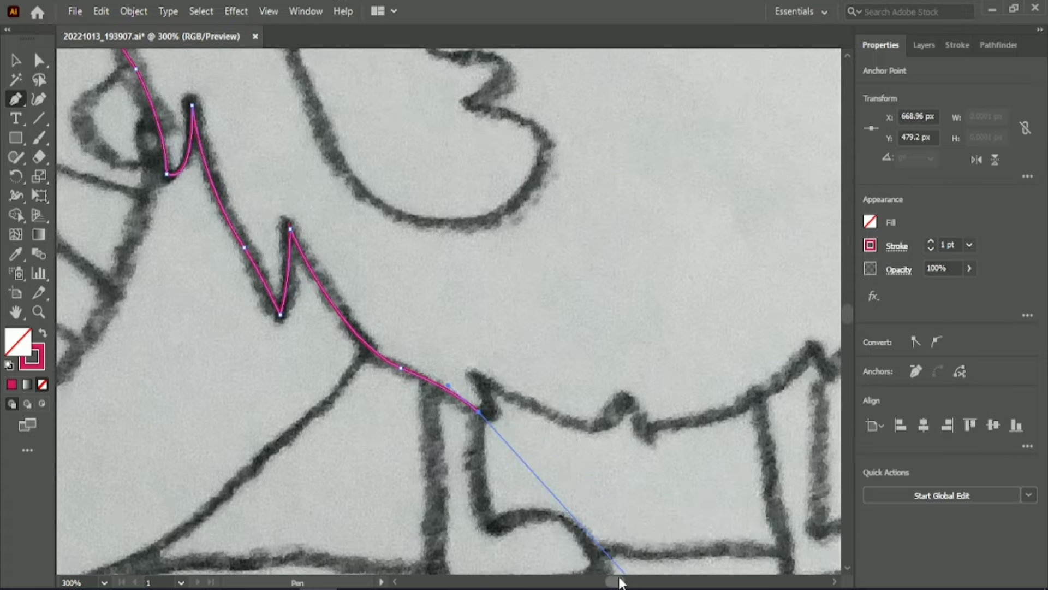
scroll(334, 484, right, 5)
drag(300, 420, 282, 384)
click(291, 403)
click(276, 376)
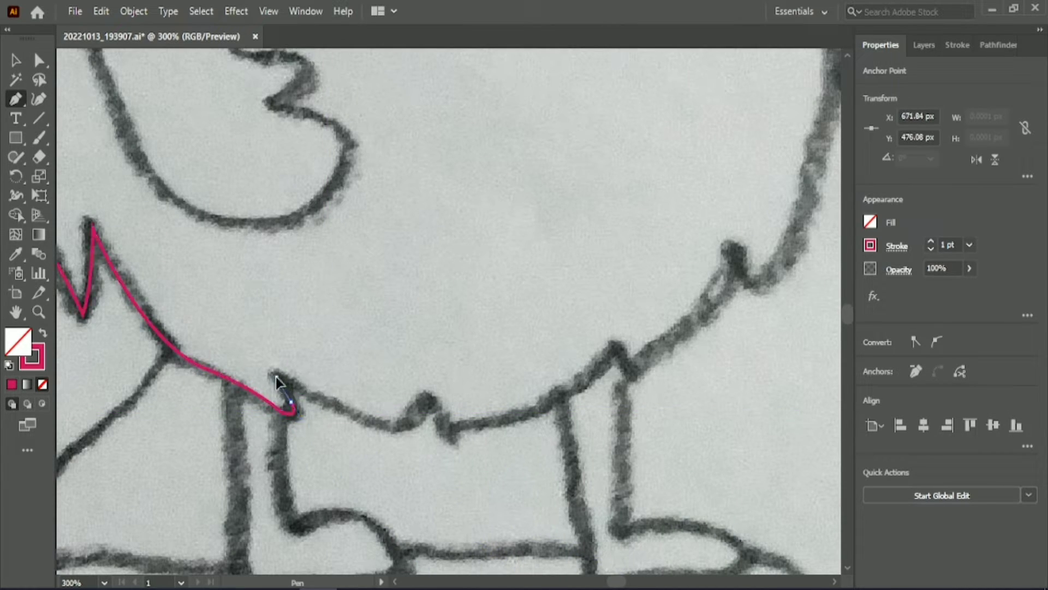
drag(273, 366, 273, 367)
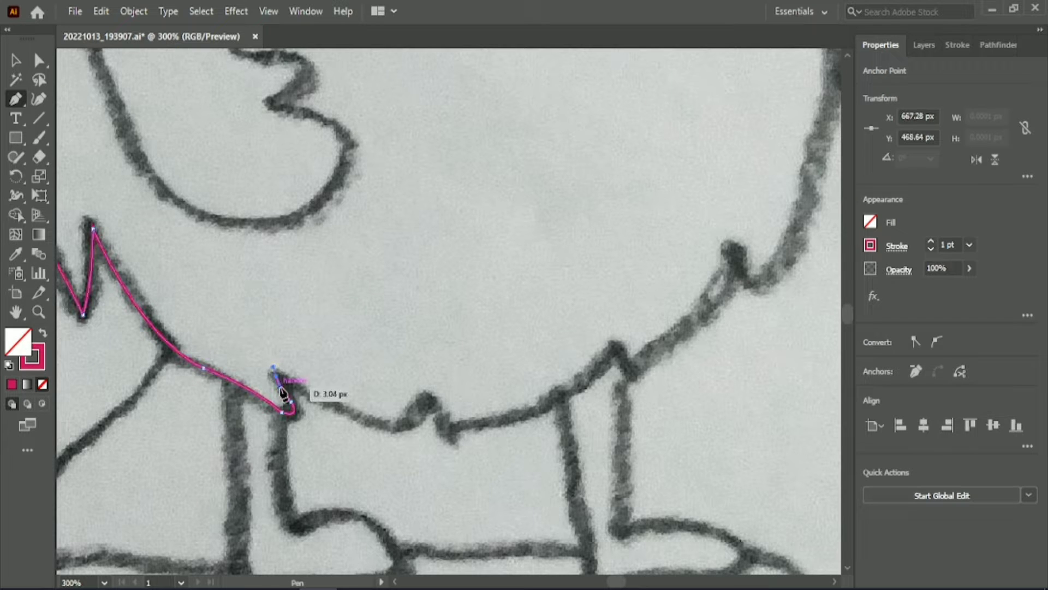
click(276, 377)
Trace the belly's underside between the two legs, including the small pointed fur notch in the middle.
drag(400, 422, 468, 422)
click(400, 422)
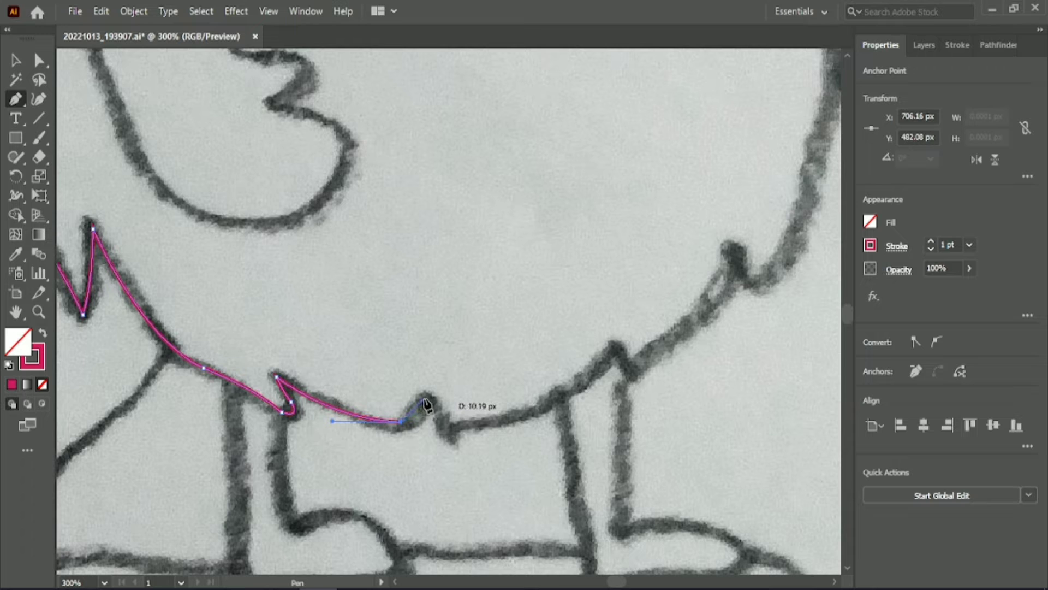
click(424, 399)
drag(431, 389, 432, 389)
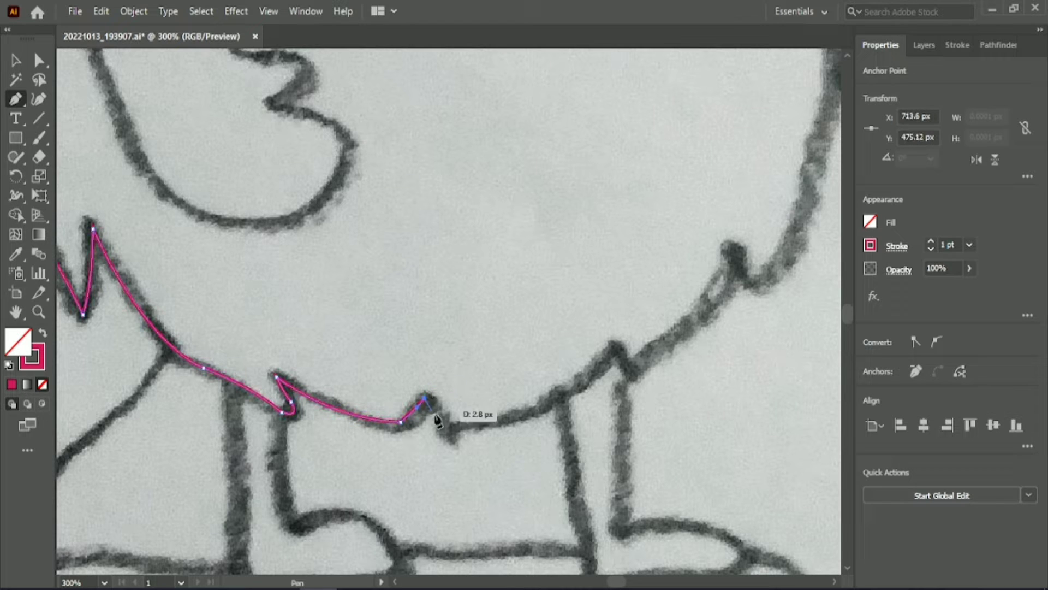
click(448, 430)
drag(542, 407, 565, 390)
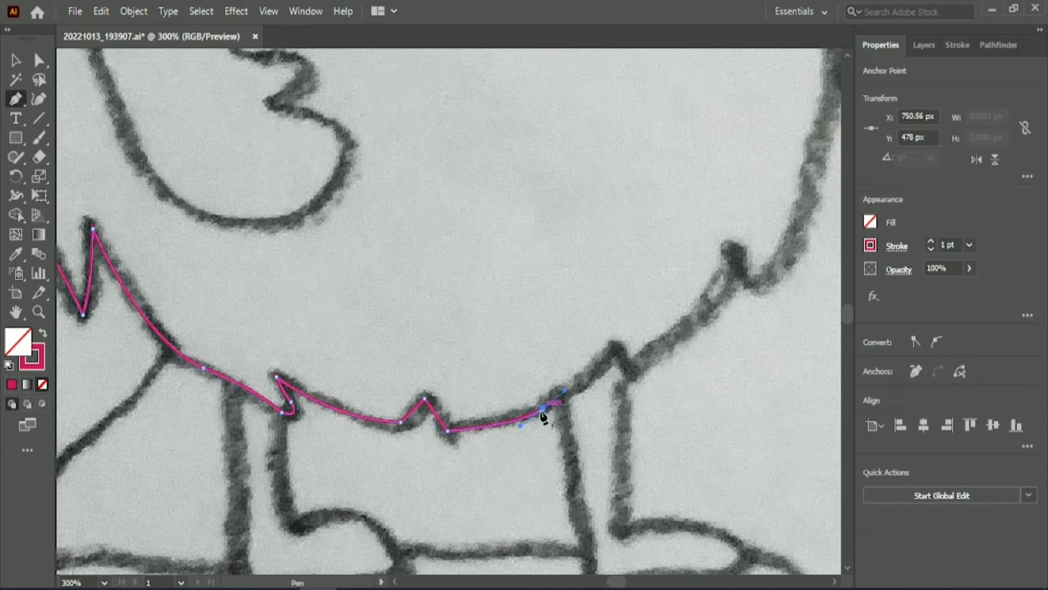
Trace the fur notch above the front leg and continue the outline around the next tuft on the belly's front underside.
drag(616, 352, 631, 335)
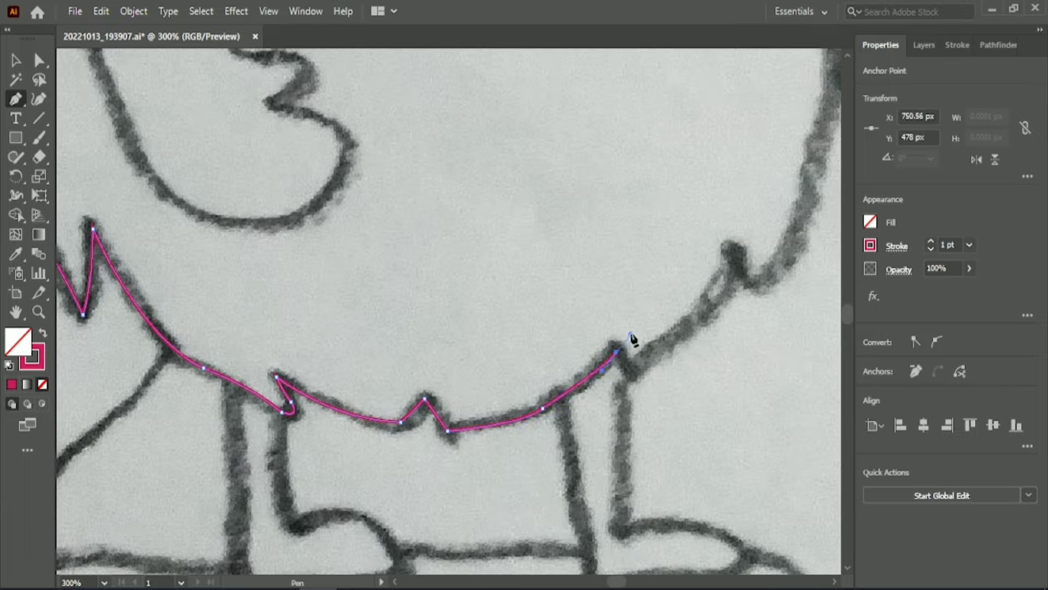
click(618, 381)
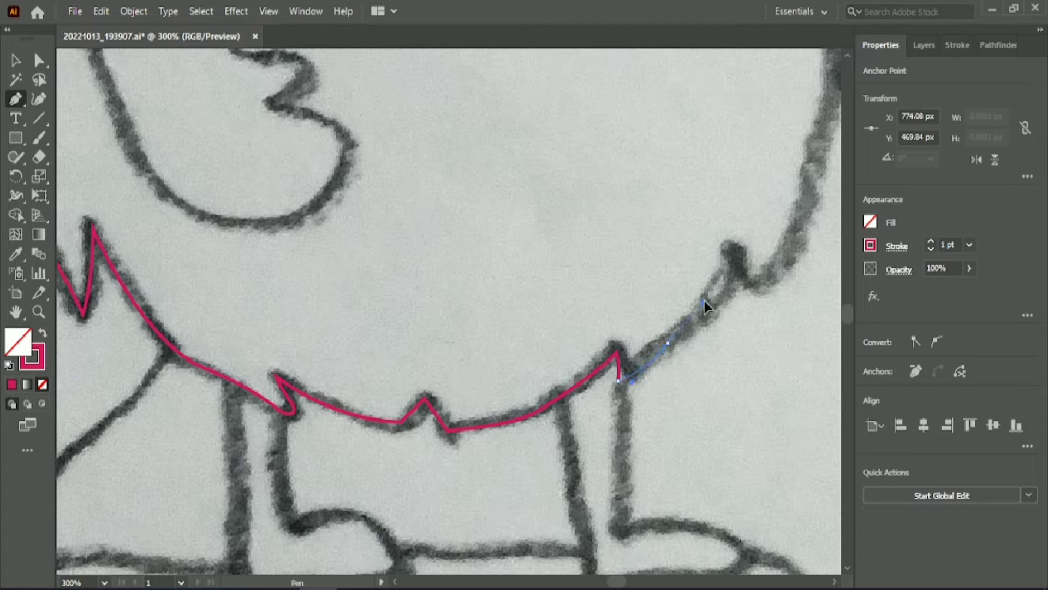
drag(707, 302, 707, 297)
click(669, 343)
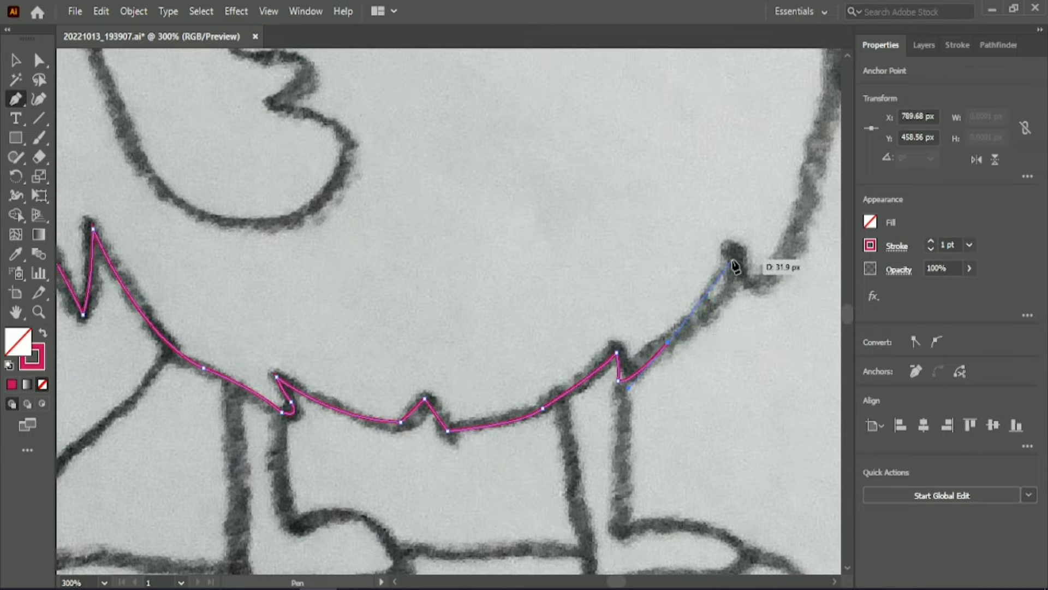
drag(730, 259, 735, 208)
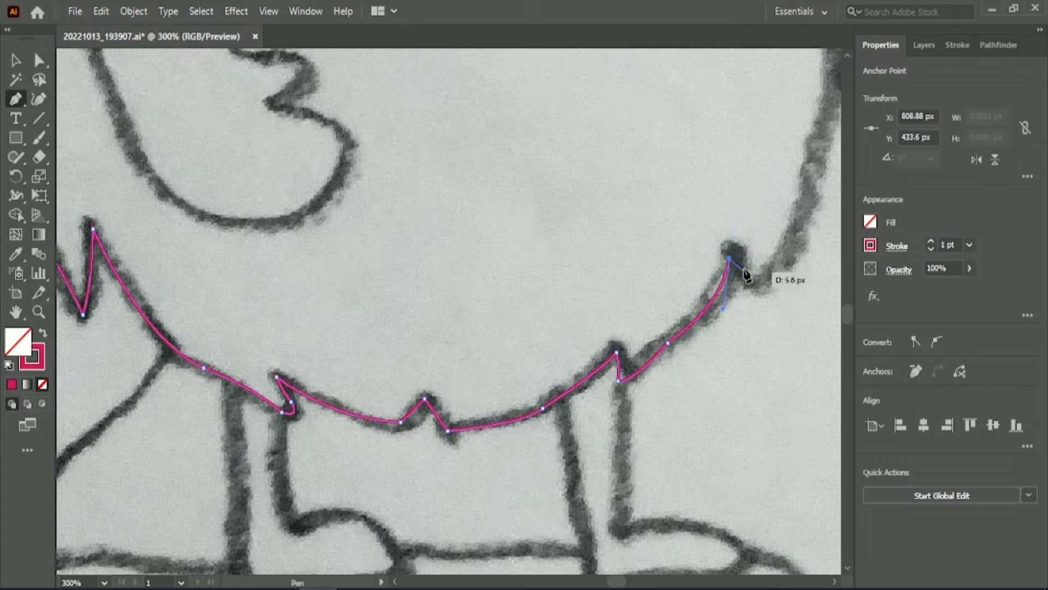
drag(745, 279, 754, 316)
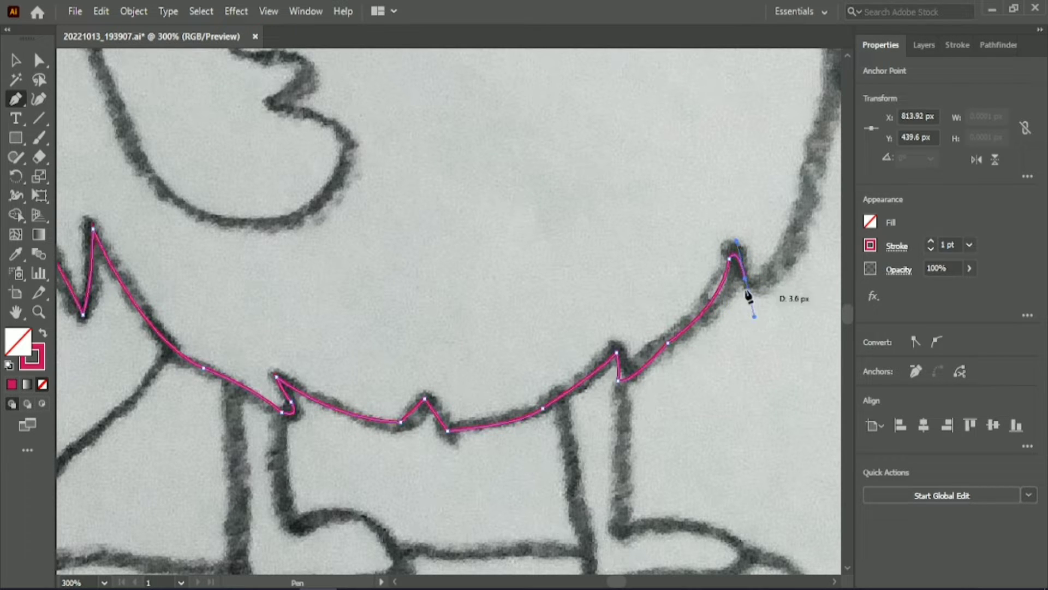
Trace the front of the belly upward, around its highest fur notch and onto the smooth edge above it.
drag(621, 582, 625, 582)
scroll(503, 445, up, 2)
drag(500, 331, 535, 260)
scroll(500, 332, up, 2)
drag(536, 224, 553, 304)
click(550, 278)
drag(584, 176, 589, 107)
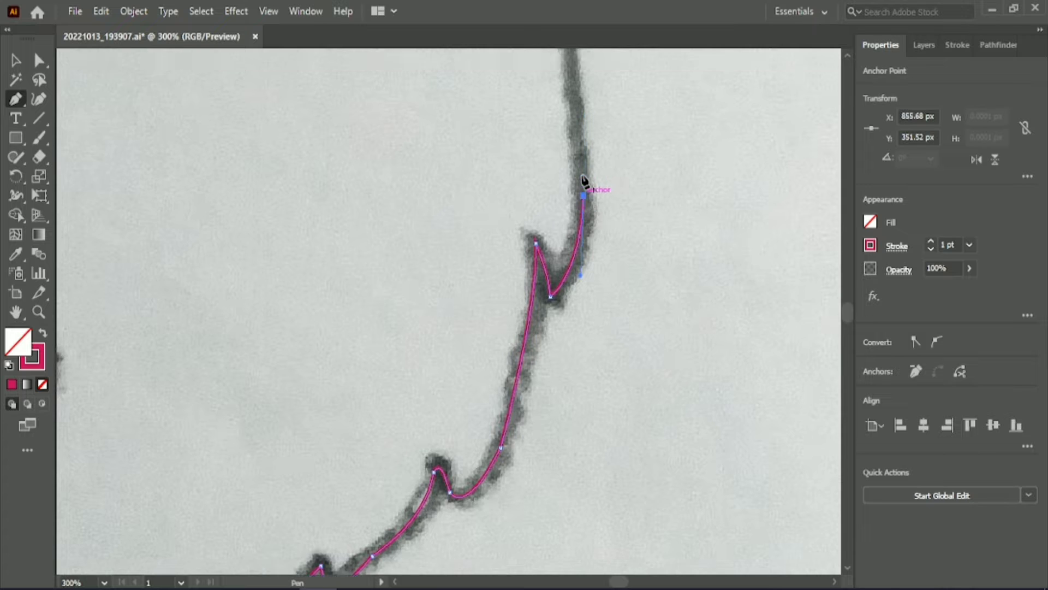
Trace the front edge up to the lower jaw's corner and curve the outline across the base of the foremost lower tooth.
scroll(566, 183, up, 4)
mouse_move(565, 173)
mouse_down()
mouse_move(558, 160)
mouse_move(568, 171)
mouse_up()
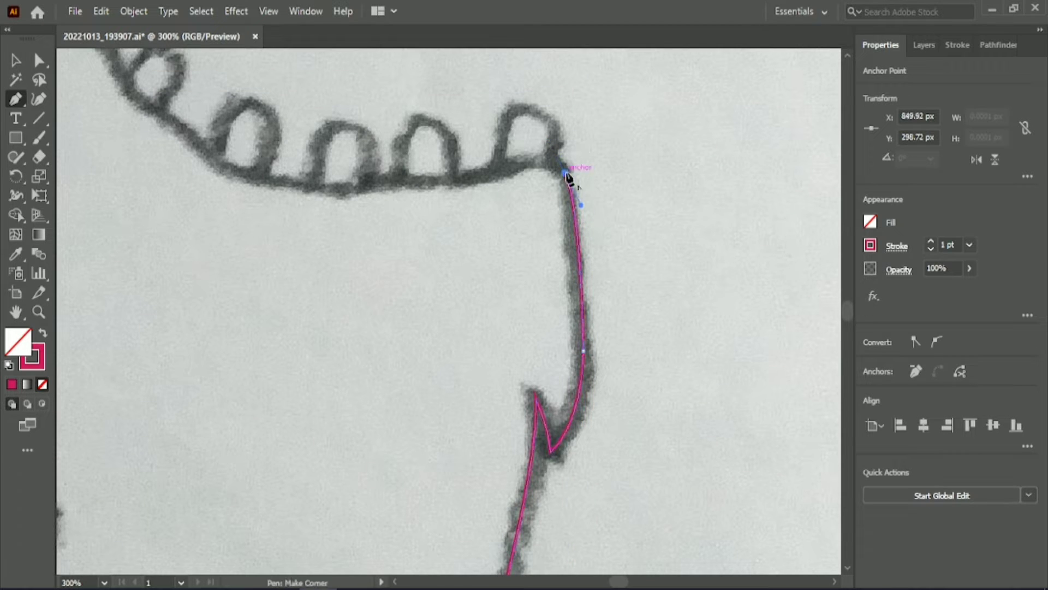
scroll(568, 171, up, 4)
drag(568, 327, 479, 340)
click(514, 324)
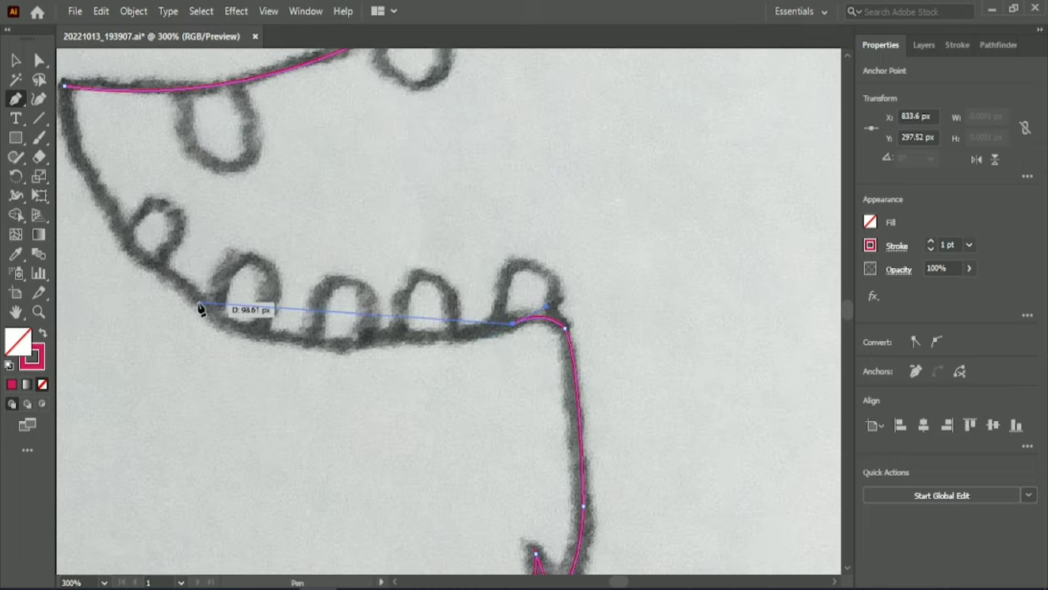
Trace the lower mouth edge beneath the teeth and close the body path at the inner mouth corner.
drag(198, 299, 111, 217)
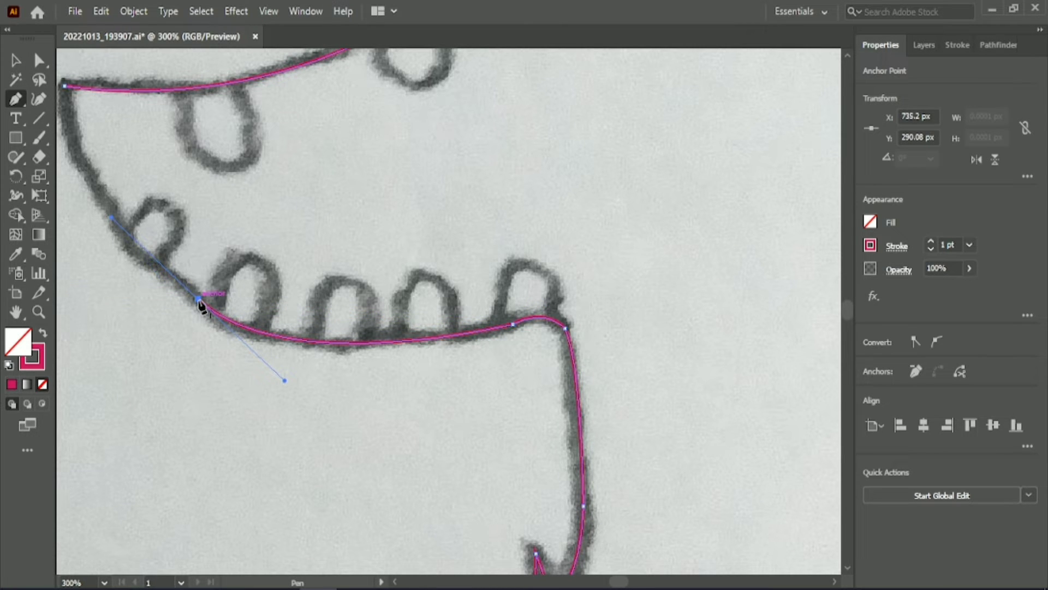
scroll(484, 415, left, 5)
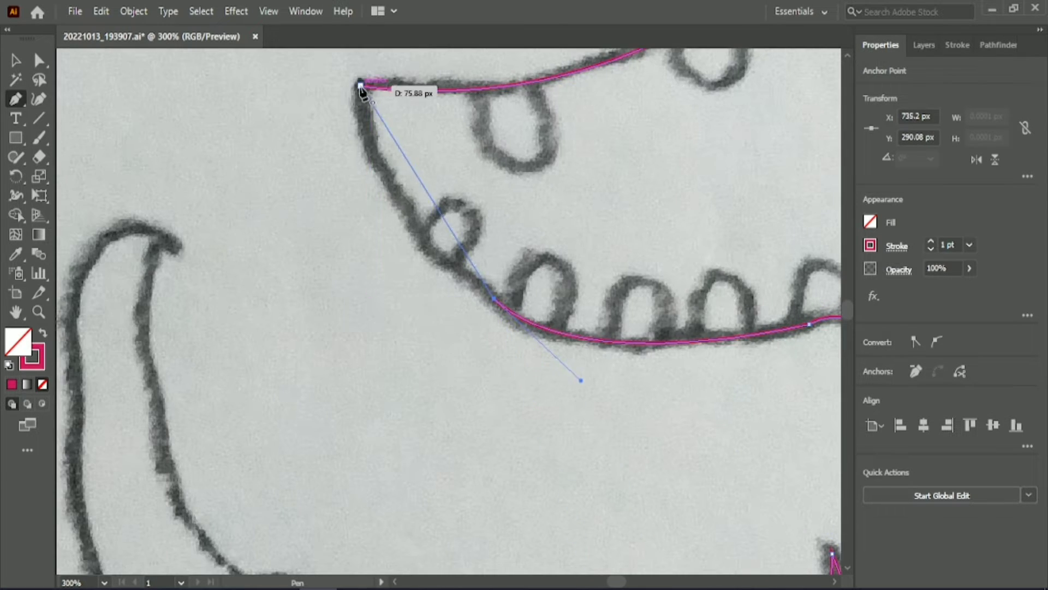
drag(363, 87, 339, 175)
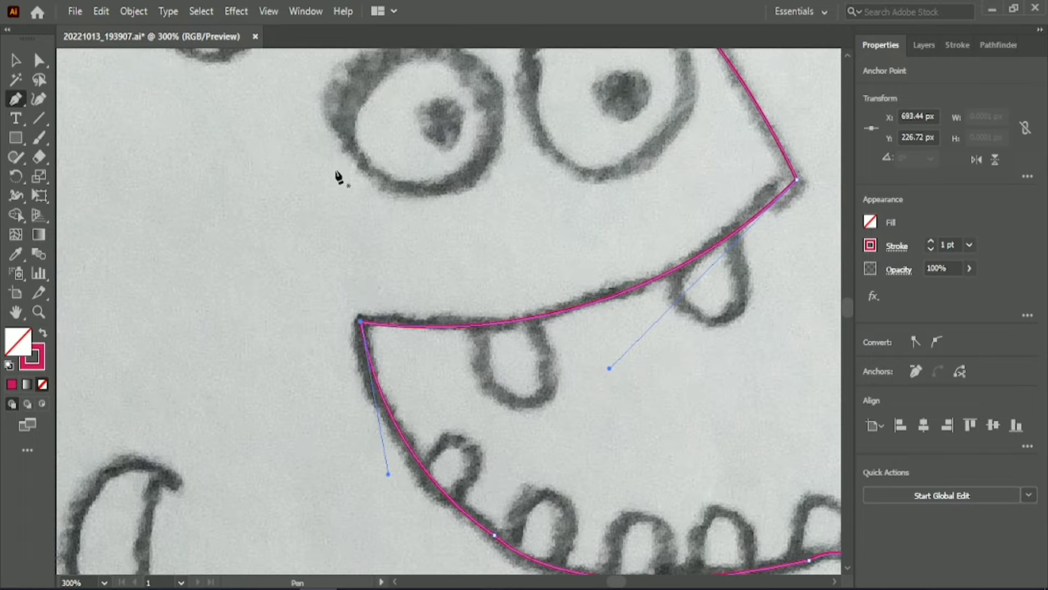
Swap the fill and stroke of the closed body outline to make it a solid pink shape without a stroke.
key(ctrl+minus)
key(ctrl+minus)
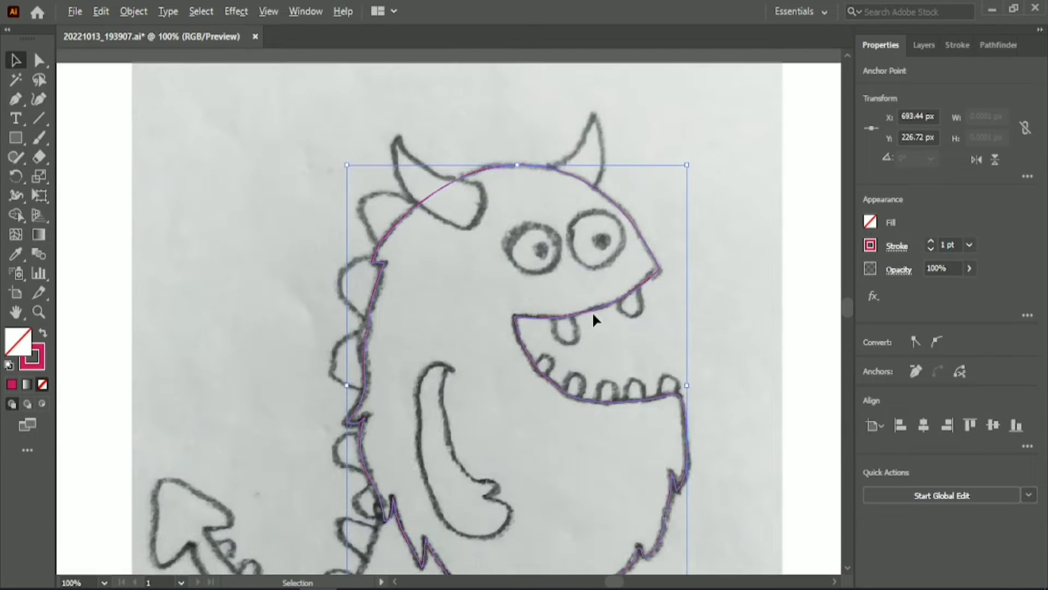
scroll(591, 311, down, 3)
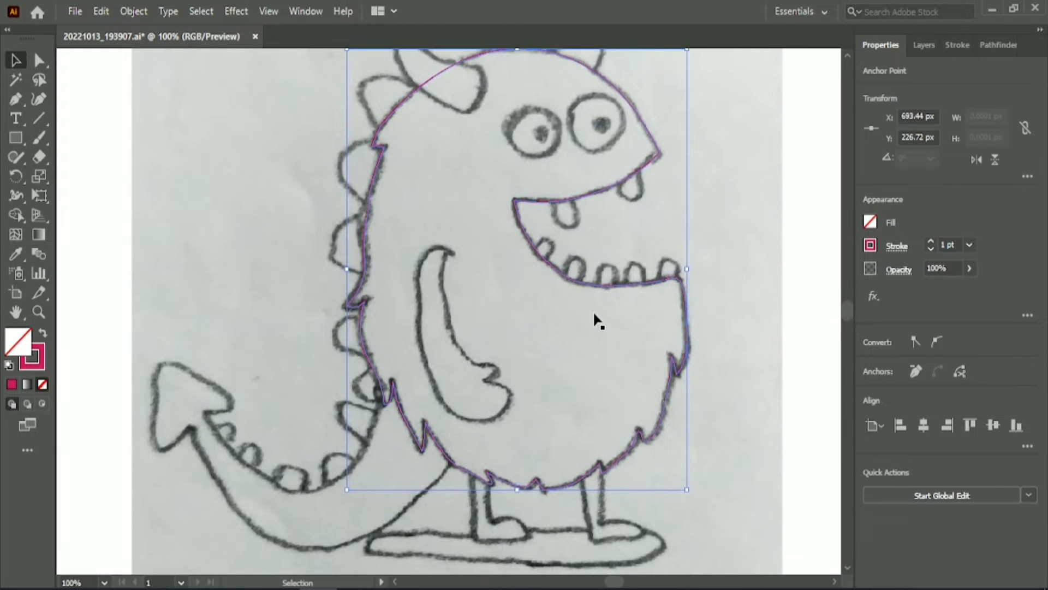
click(44, 336)
click(42, 334)
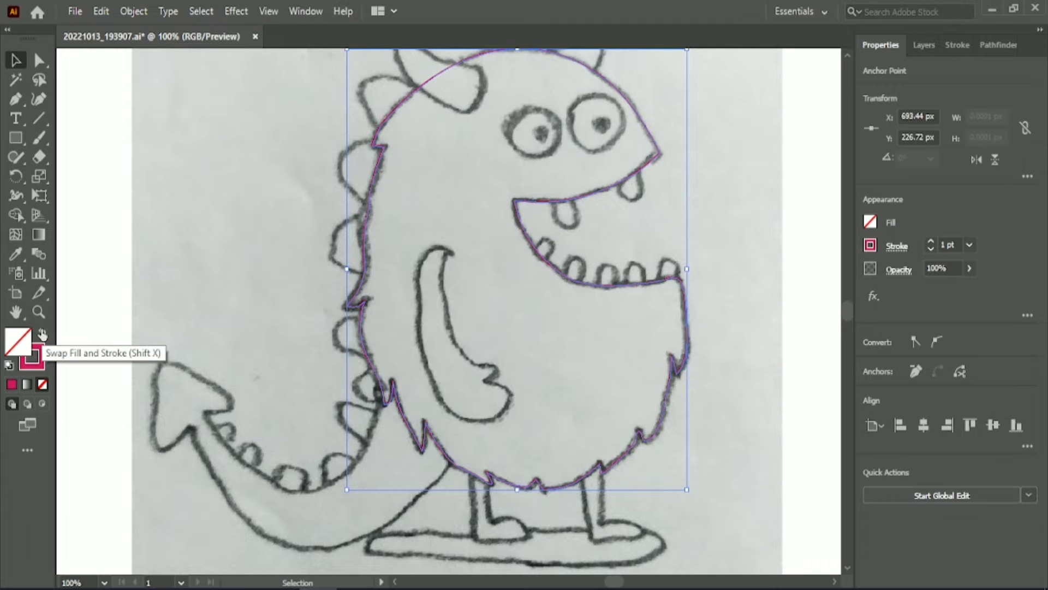
click(42, 334)
scroll(491, 257, up, 2)
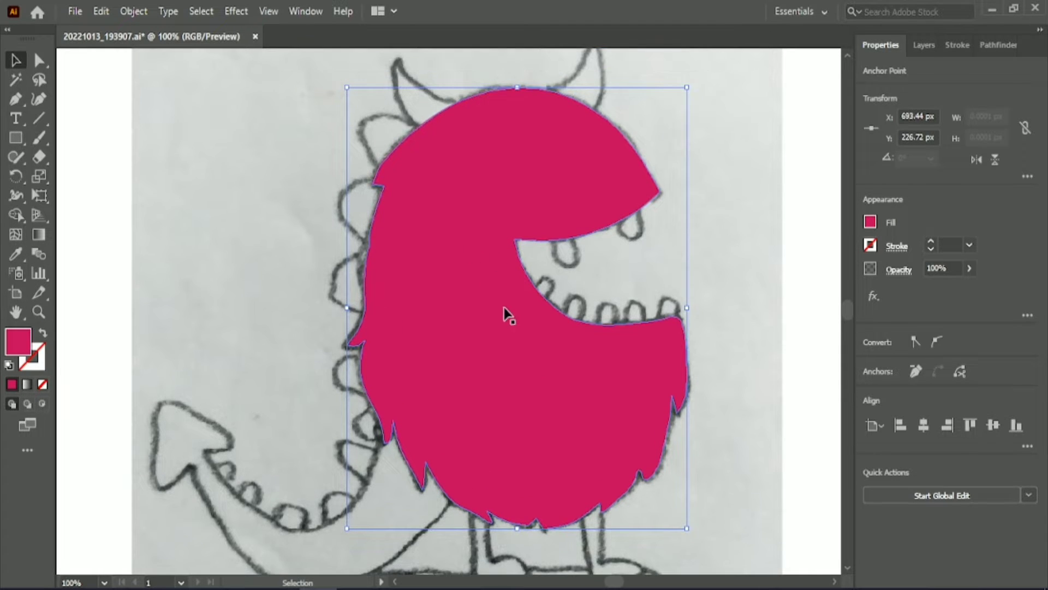
Move the pink body off the sketch onto the blank area beside the drawn tail.
scroll(519, 361, down, 2)
drag(519, 360, 257, 391)
scroll(257, 391, up, 2)
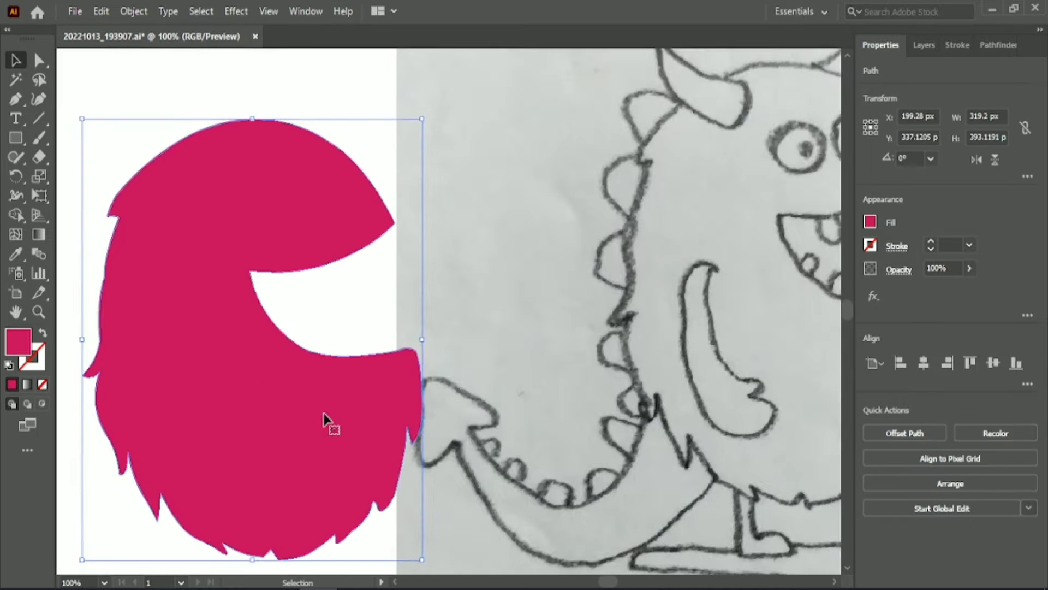
Round the corner on the front of the monster's crown using Direct Selection, then deselect the path.
drag(617, 582, 609, 583)
scroll(360, 443, up, 1)
scroll(273, 253, up, 3)
key(a)
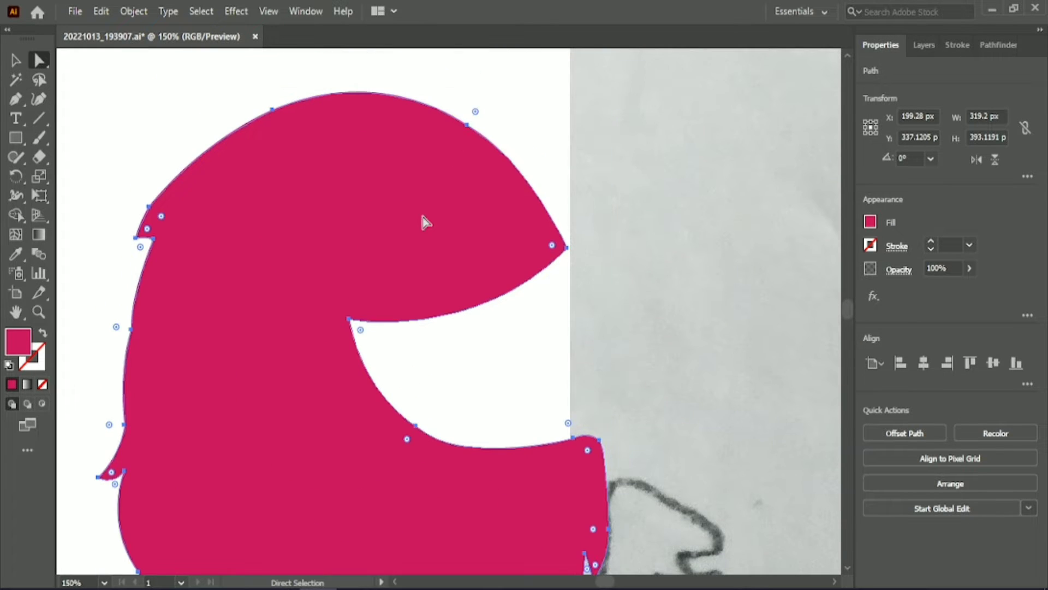
drag(476, 117, 519, 51)
click(191, 89)
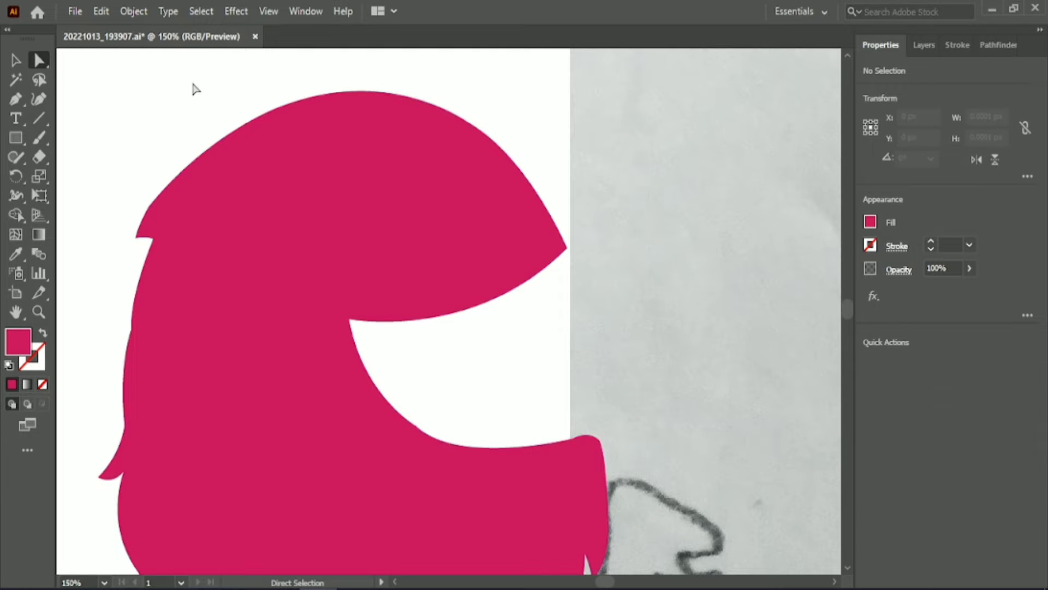
Round the corner at the back of the head, just above the uppermost fur tuft.
scroll(129, 320, up, 1)
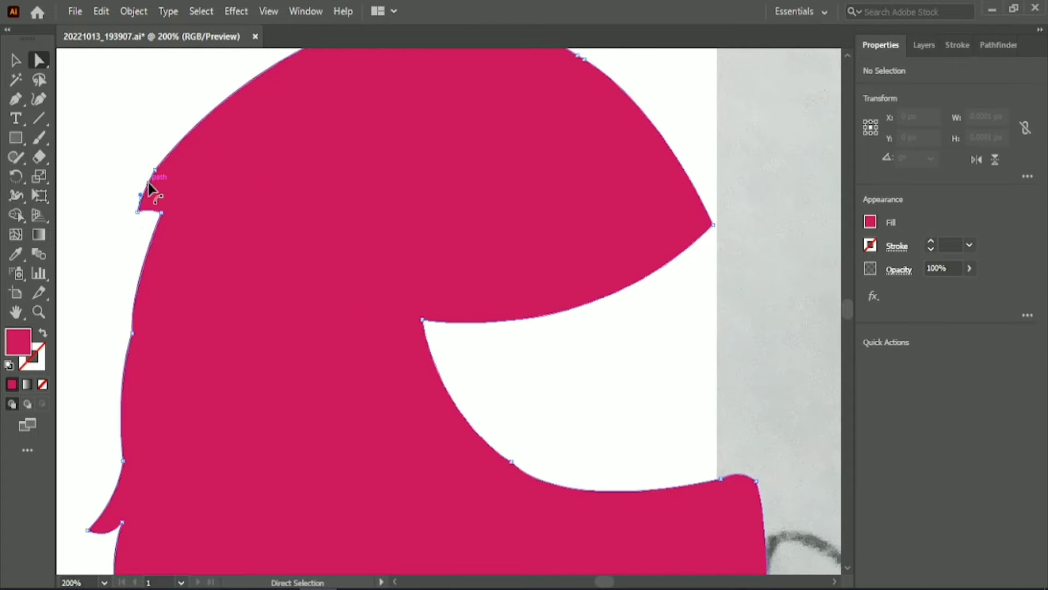
click(156, 170)
drag(167, 180, 422, 341)
Round the corner midway down the upper back to a radius of about 128 px.
scroll(73, 296, down, 1)
click(131, 296)
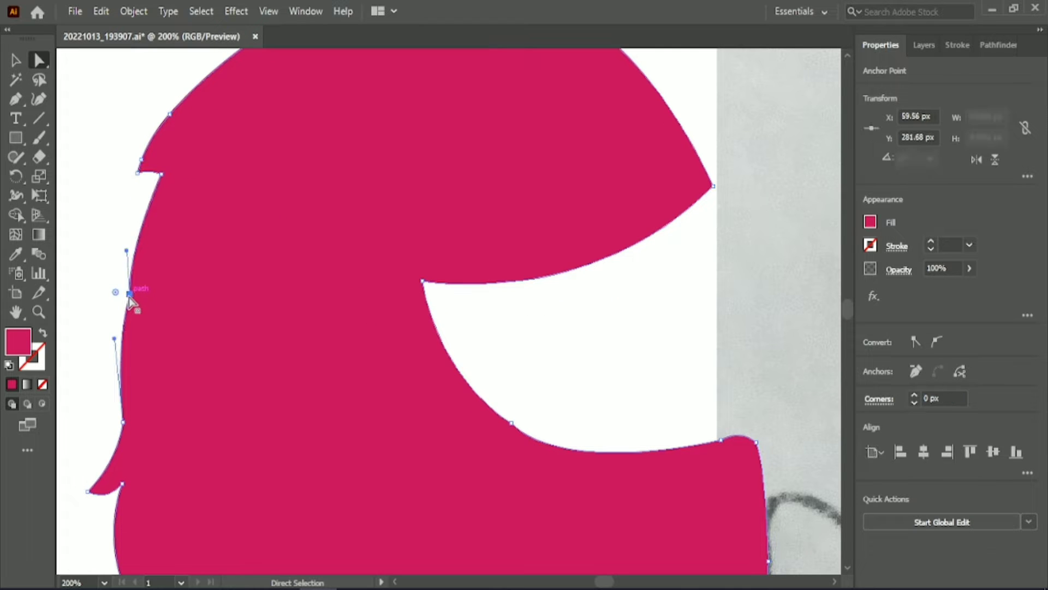
drag(116, 292, 2, 278)
click(361, 260)
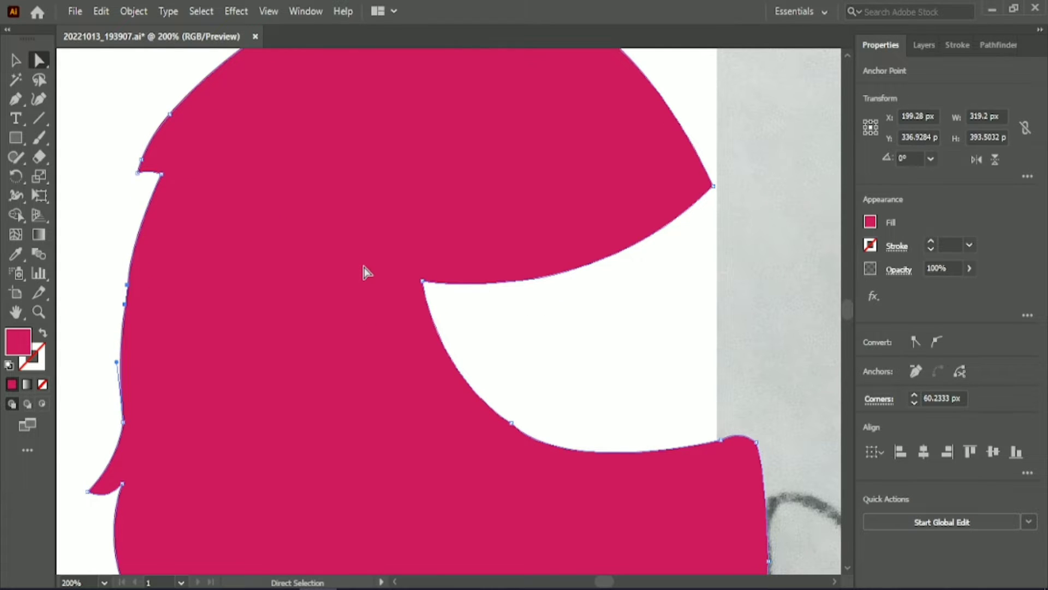
scroll(361, 260, down, 2)
drag(181, 278, 141, 330)
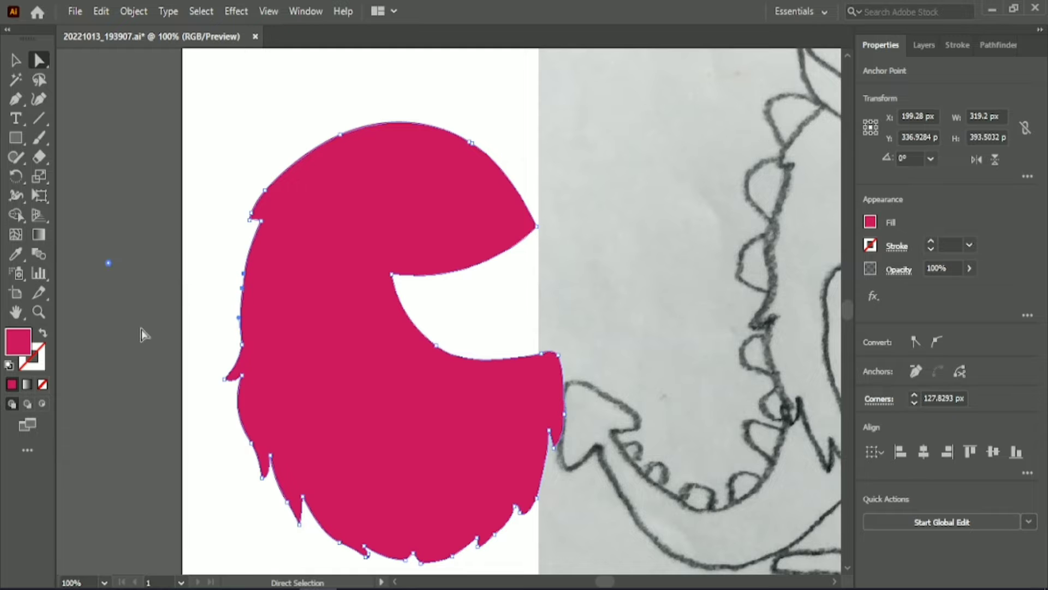
click(209, 321)
scroll(208, 321, down, 1)
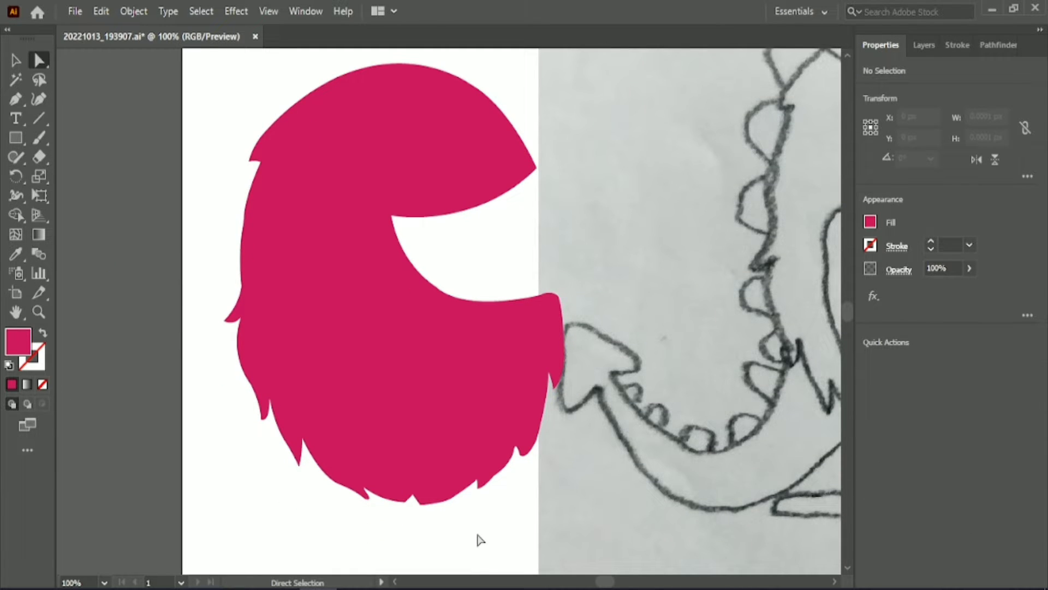
Try to smooth the corner above the protruding back tuft, and round the corner on the belly's rear underside.
scroll(304, 435, up, 3)
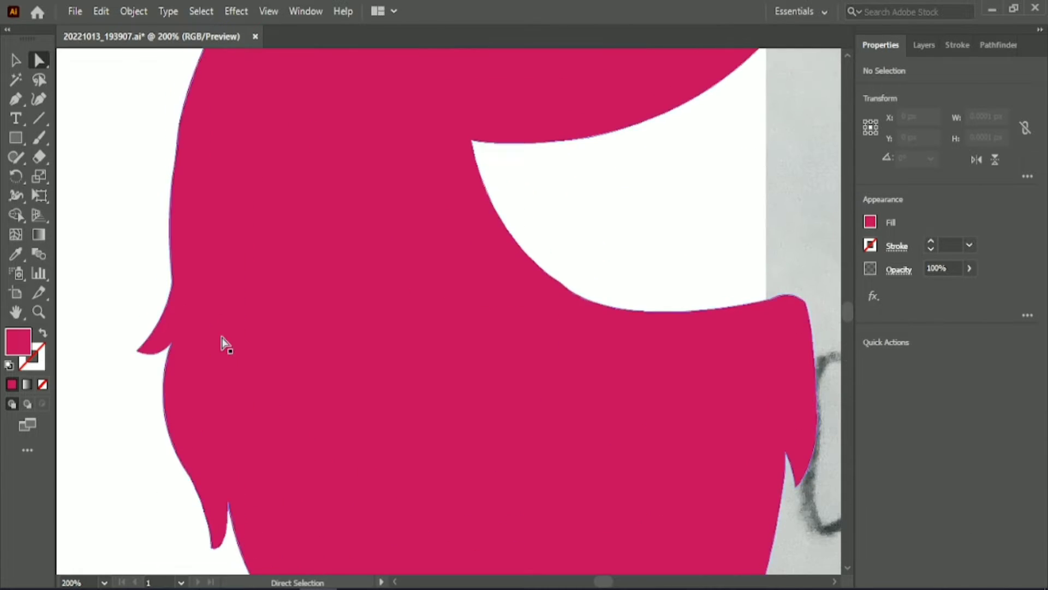
click(172, 281)
click(172, 281)
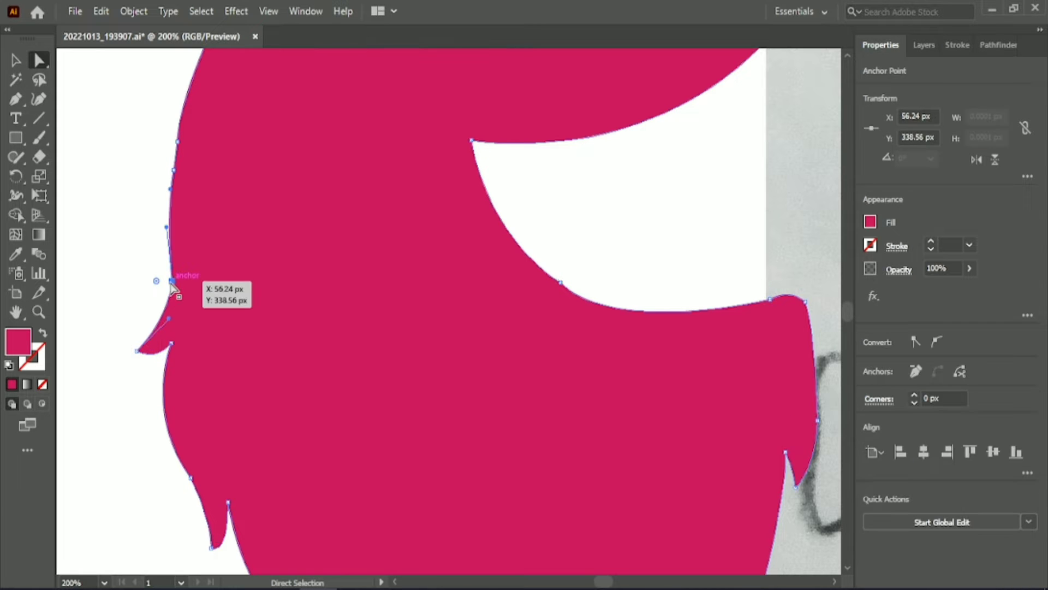
click(136, 397)
scroll(133, 415, down, 5)
click(373, 451)
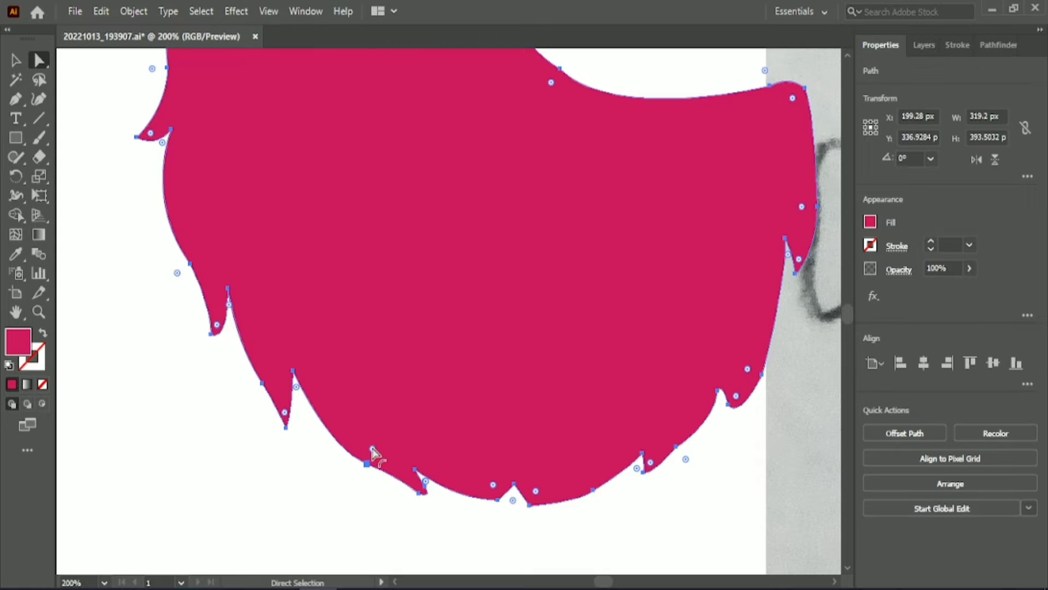
click(468, 534)
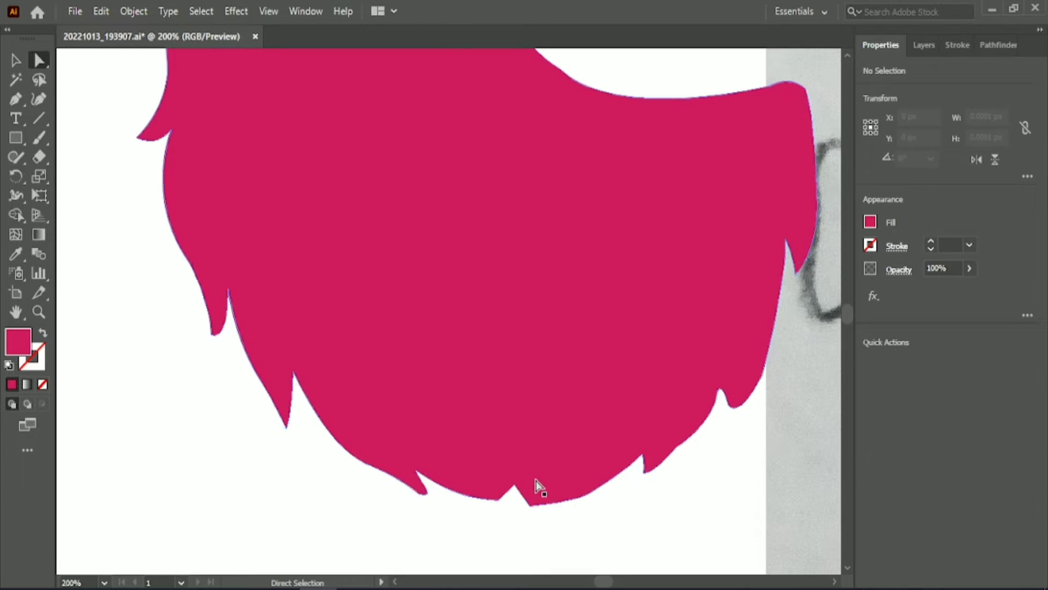
Round the sharp points of the small fur notch in the middle of the belly's underside.
click(539, 486)
drag(536, 491, 514, 502)
click(493, 484)
click(509, 503)
click(519, 473)
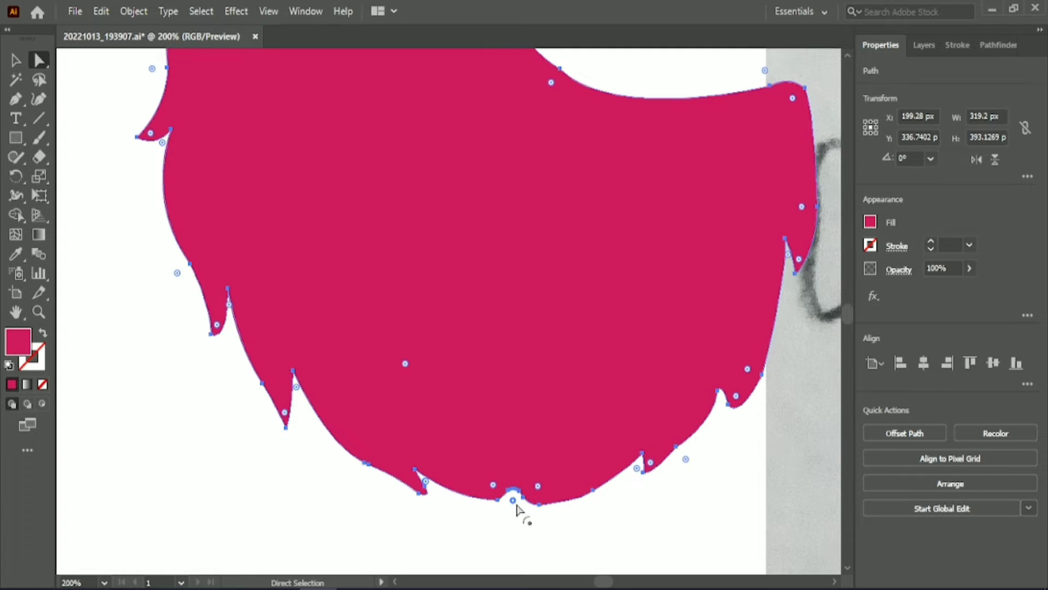
Round the two outline corners at the lower front of the belly, one above each fur tuft.
scroll(604, 583, right, 2)
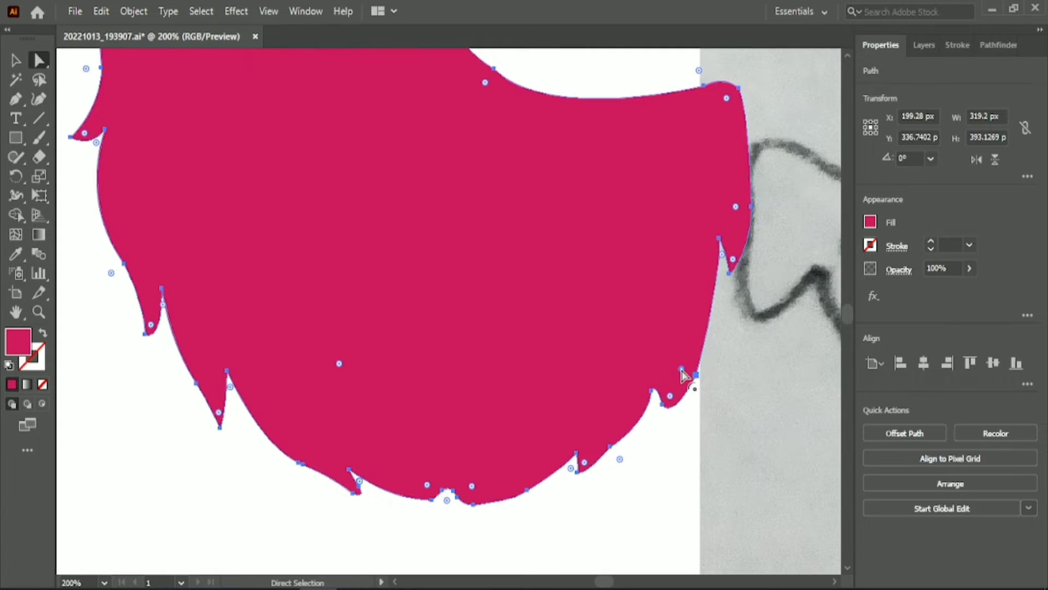
drag(683, 376, 543, 306)
click(650, 515)
click(594, 371)
click(619, 460)
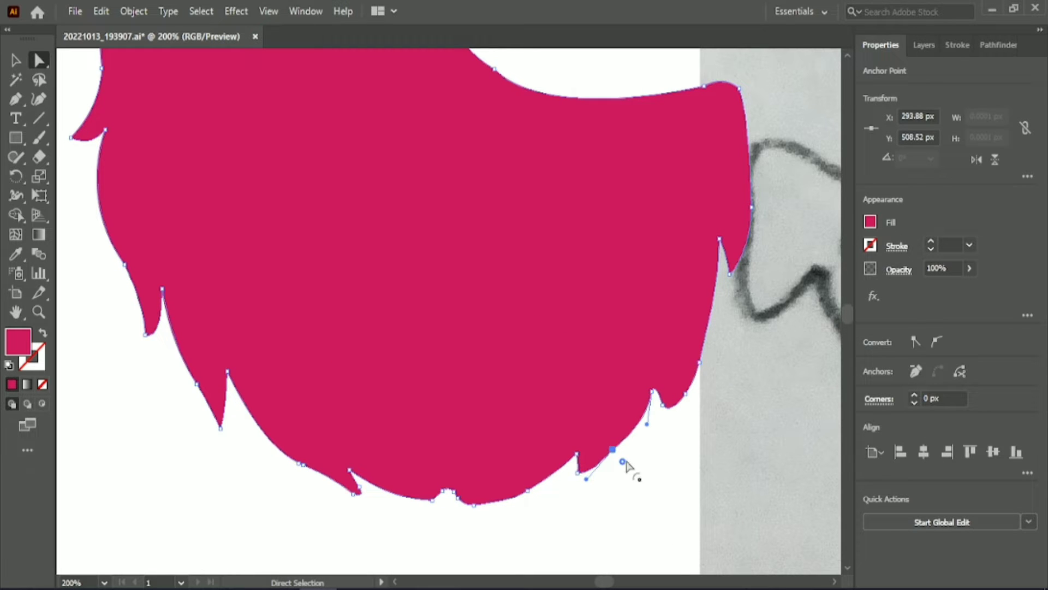
drag(622, 461, 680, 493)
click(680, 493)
Round the corner midway along the curved lower edge of the open mouth.
scroll(678, 494, up, 4)
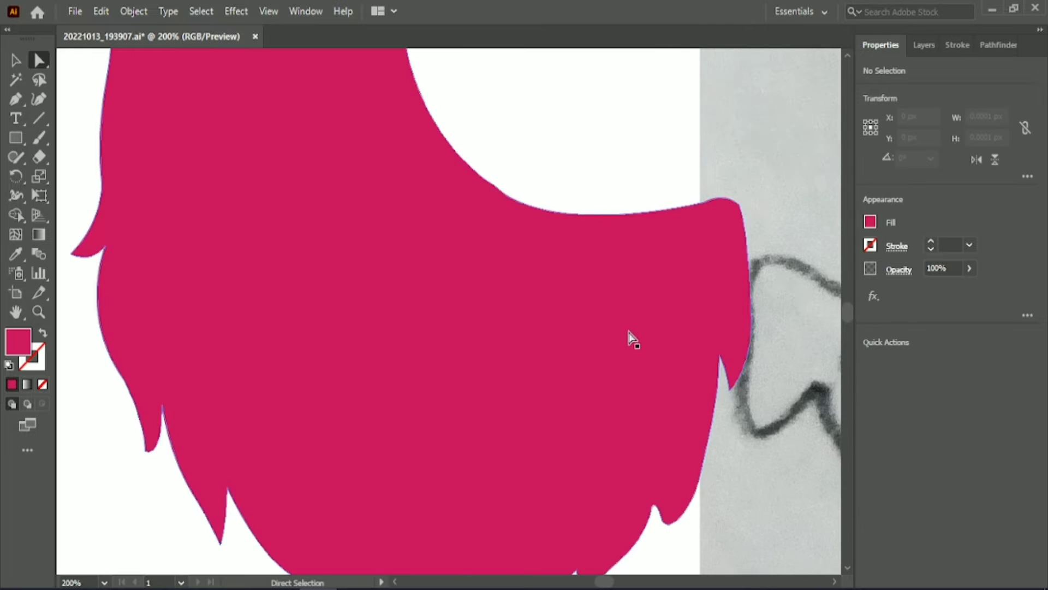
scroll(632, 339, up, 4)
click(502, 382)
click(492, 300)
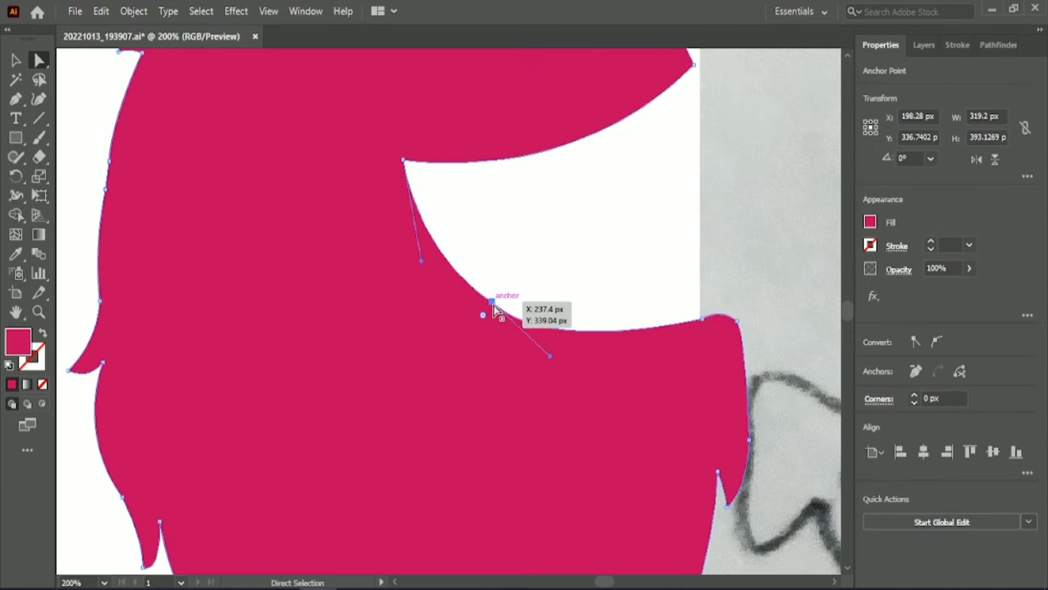
drag(493, 305, 181, 553)
Round the pointed tip of the monster's snout slightly and deselect the body.
scroll(582, 222, up, 3)
click(678, 180)
drag(683, 158, 678, 164)
key(ctrl+shift+a)
scroll(674, 218, up, 4)
Move the pink body farther from the sketch so that it overlaps the artboard's edge, and deselect it.
click(14, 63)
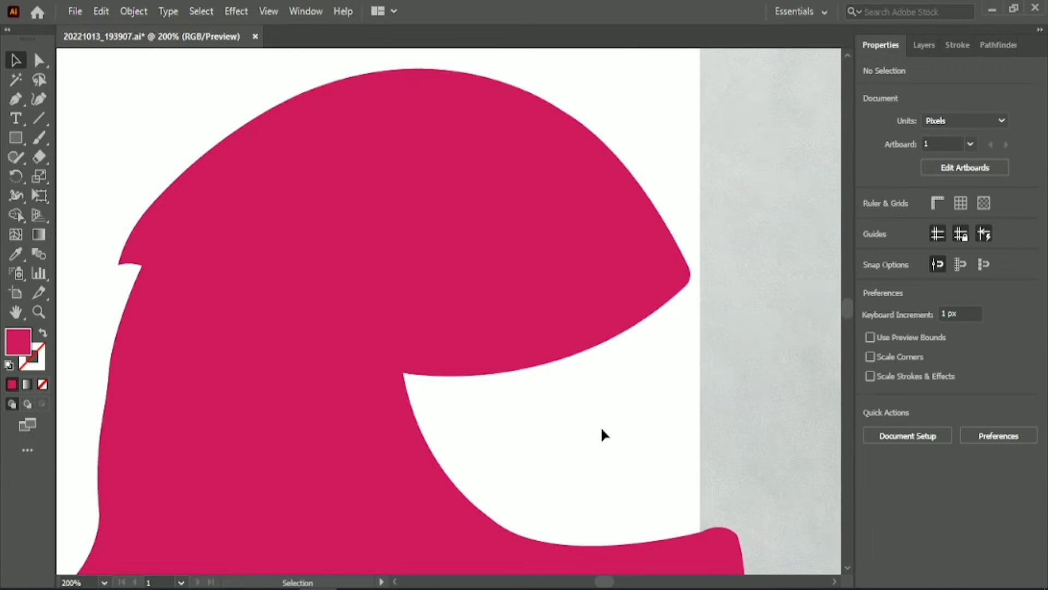
key(ctrl+minus)
key(ctrl+minus)
key(ctrl+minus)
key(ctrl+minus)
scroll(601, 578, right, 5)
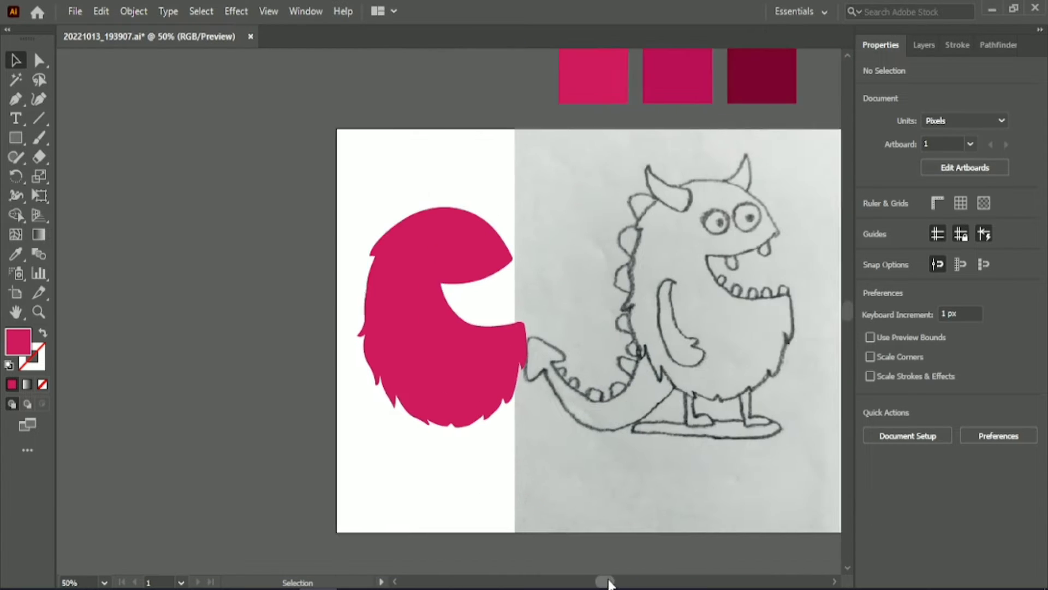
drag(350, 383, 243, 338)
click(362, 238)
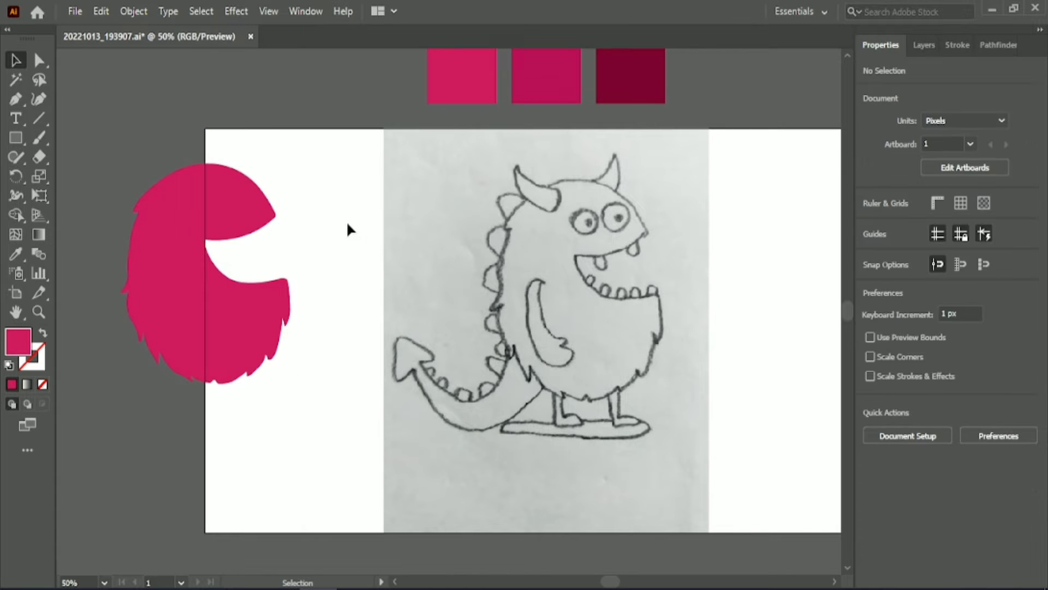
Draw a flat ellipse about 291 by 35 px over the ground shape beneath the feet and fill it white.
drag(15, 138, 93, 176)
drag(506, 422, 661, 441)
click(871, 222)
click(798, 252)
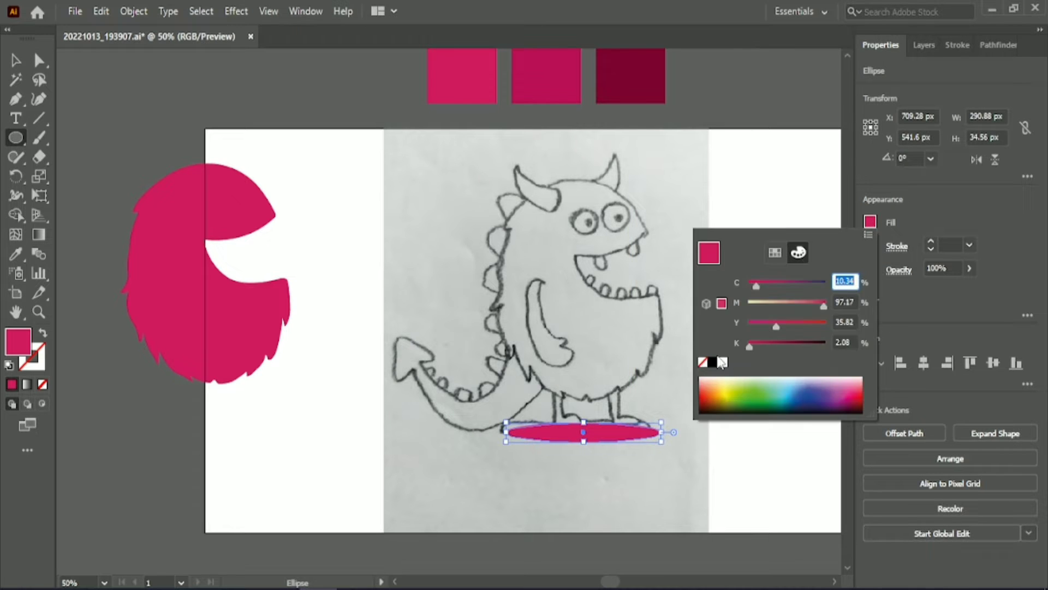
click(719, 360)
key(v)
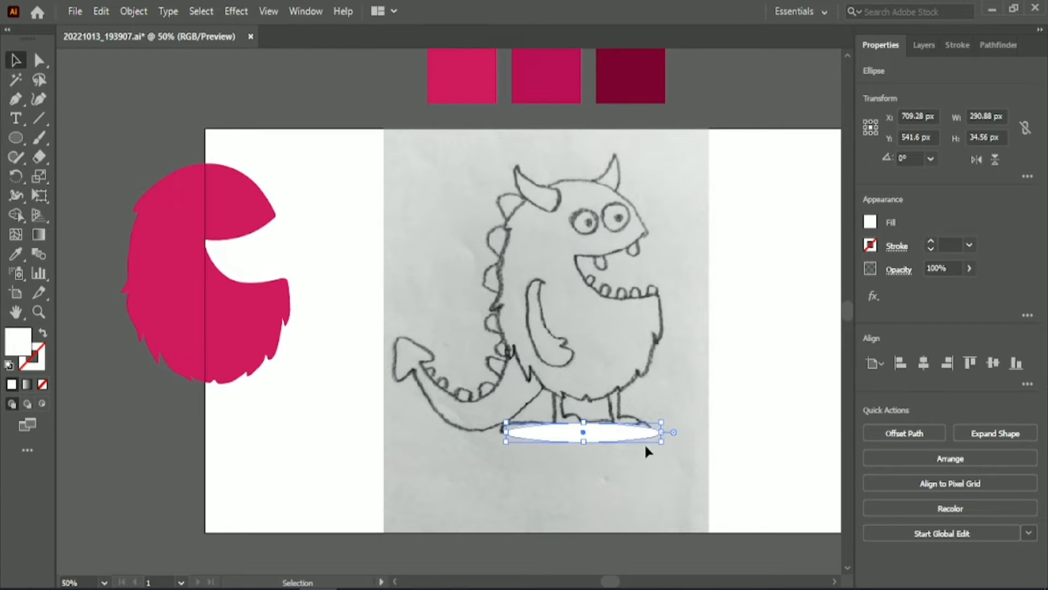
Stretch the white ground ellipse to about 300 by 41 px and move it off the sketch beside the tail.
scroll(646, 446, up, 2)
mouse_move(523, 399)
mouse_down()
mouse_move(519, 416)
mouse_move(522, 393)
mouse_up()
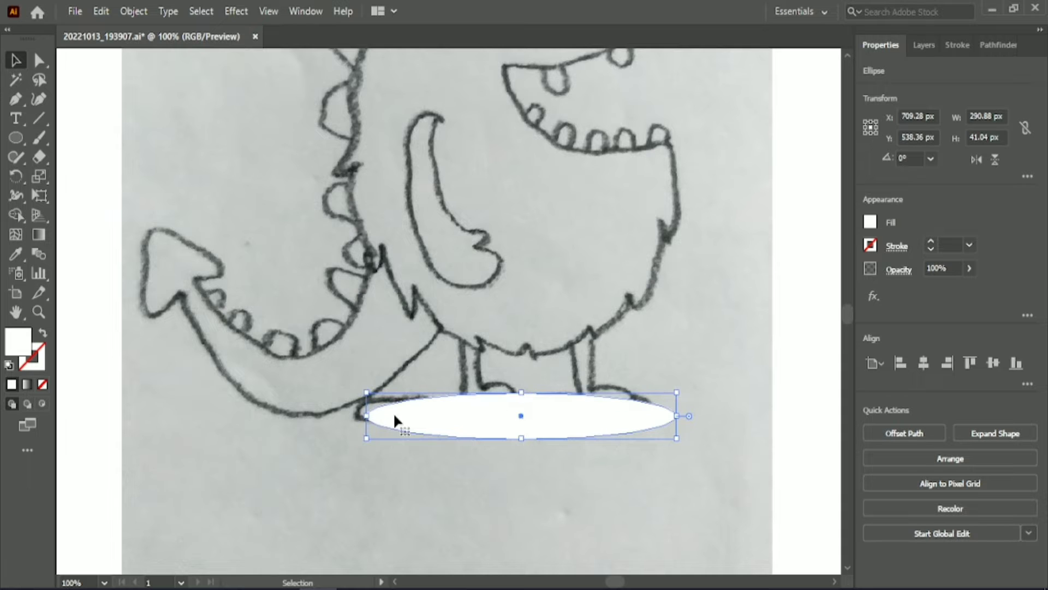
drag(366, 416, 356, 415)
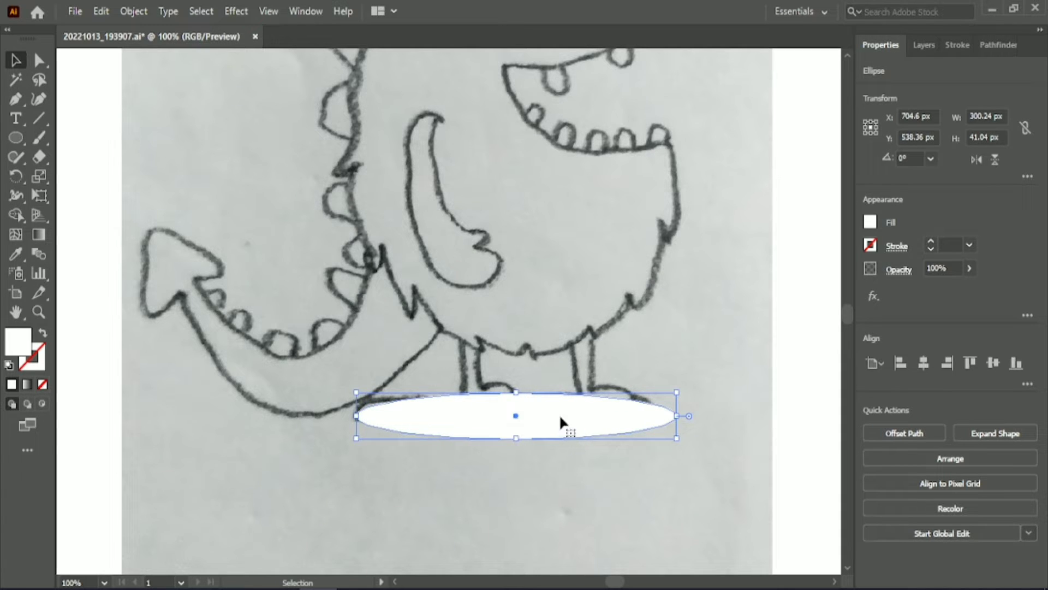
drag(559, 414, 143, 421)
Trace the outer lower edge of the tail with the Pen tool, white stroke and no fill, from the body to the arrowhead notch.
scroll(386, 460, up, 2)
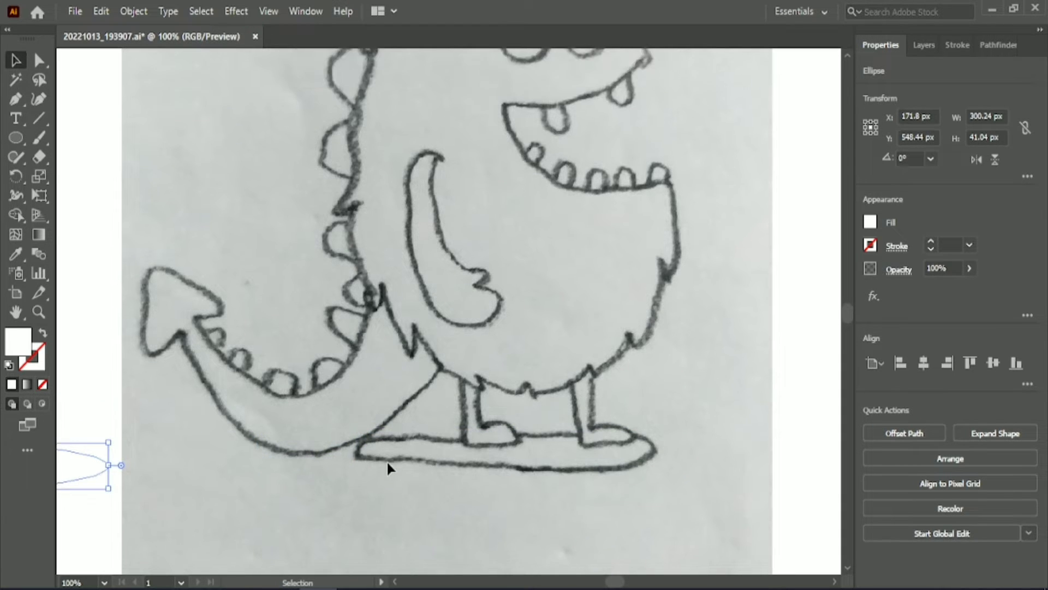
click(16, 99)
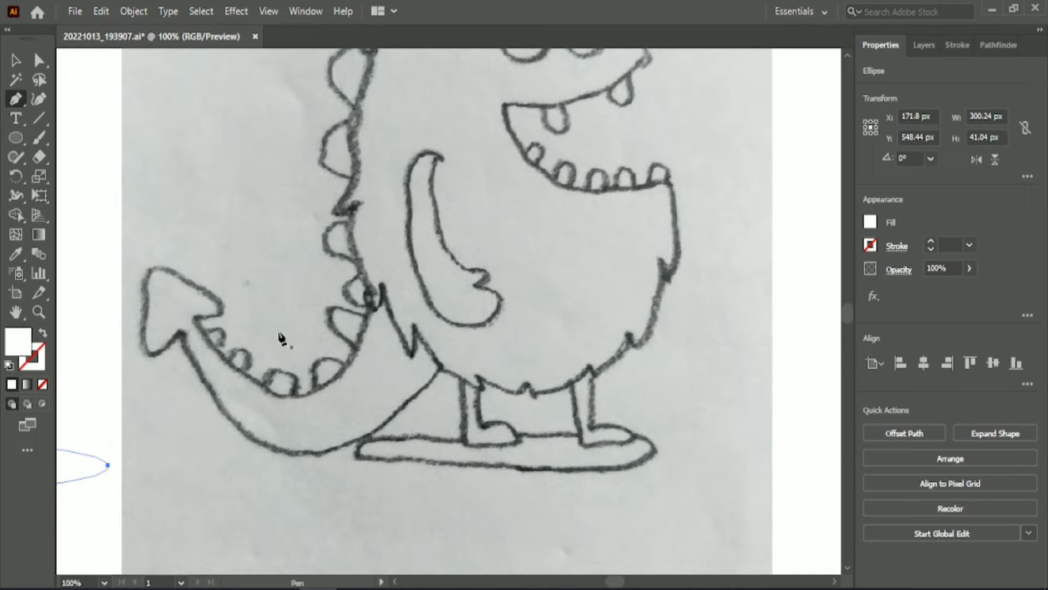
click(43, 334)
scroll(292, 404, up, 1)
click(513, 355)
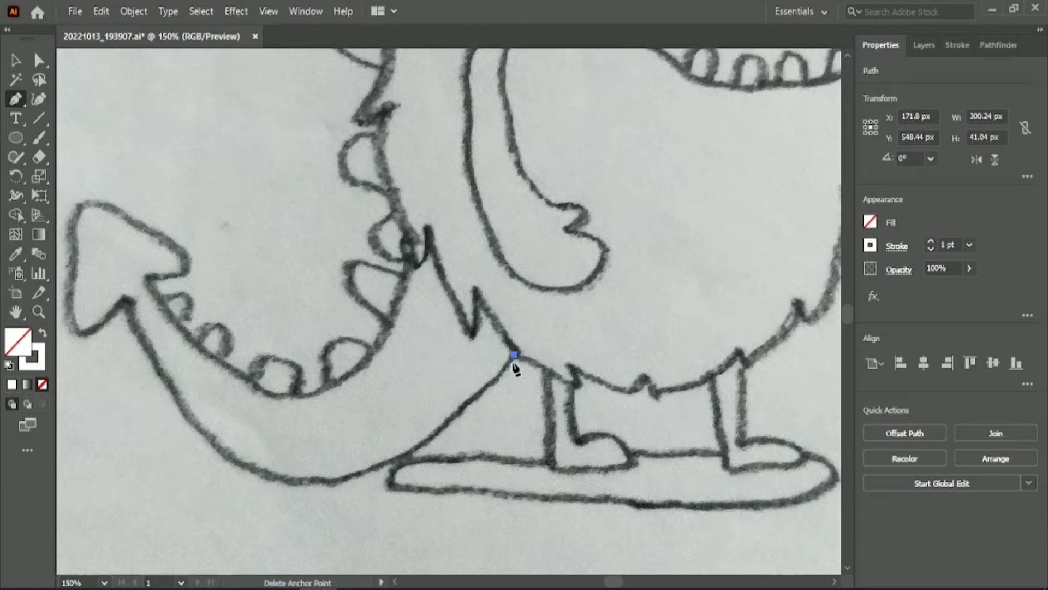
drag(262, 499, 263, 498)
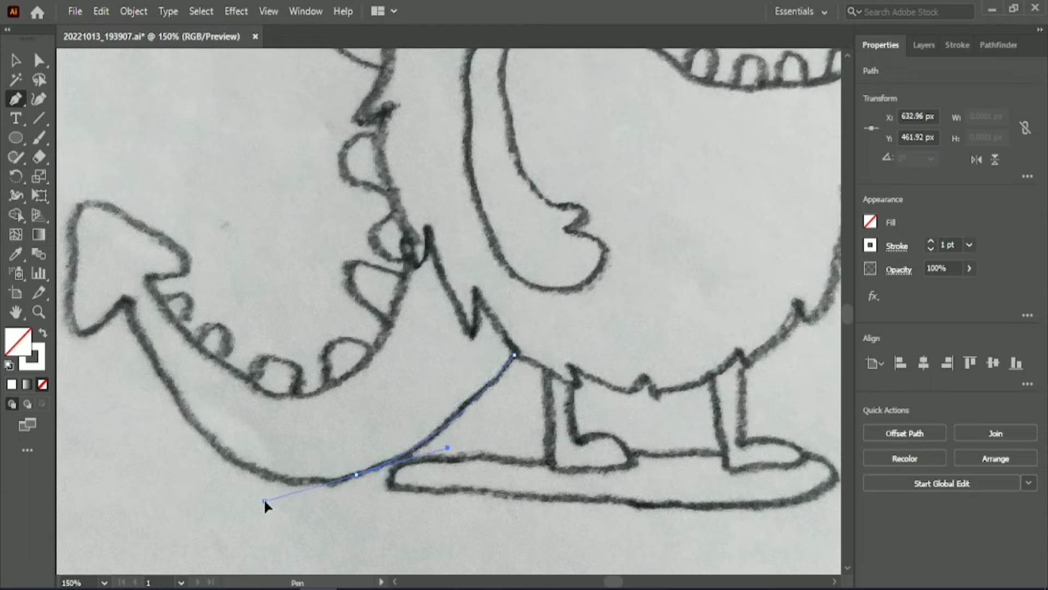
drag(356, 474, 157, 362)
click(204, 432)
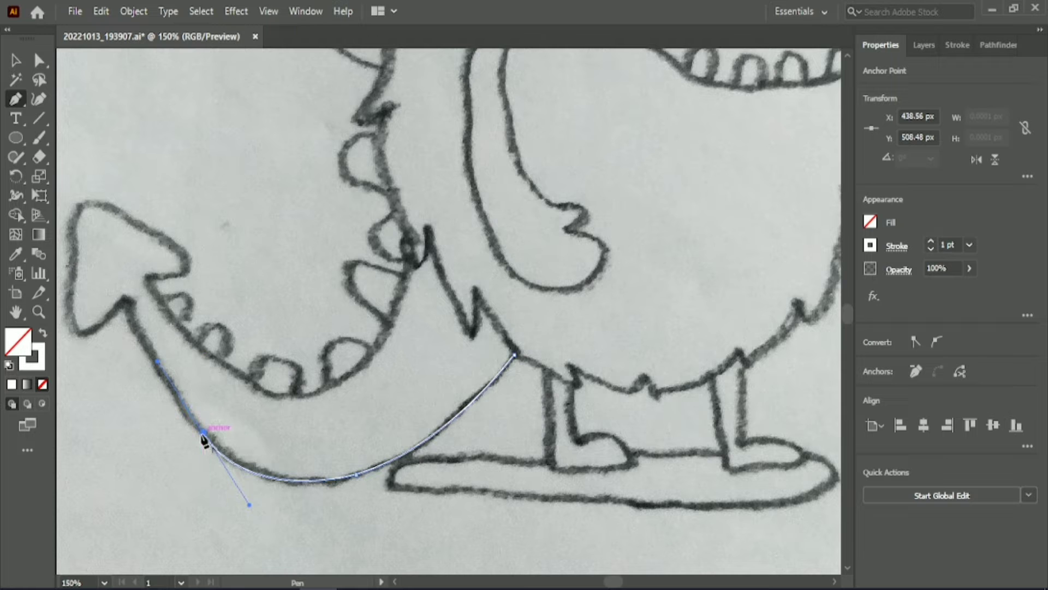
click(123, 306)
drag(124, 261, 120, 264)
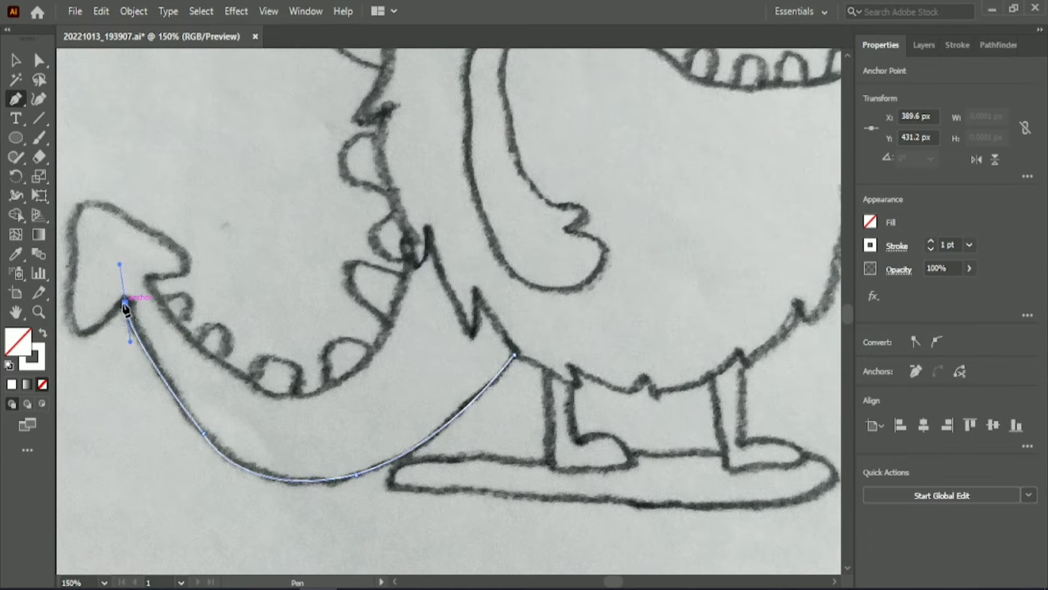
click(125, 303)
Continue the tail path from the notch around the rounded lower barb of the arrowhead.
scroll(95, 316, up, 2)
drag(610, 582, 609, 582)
mouse_move(250, 301)
mouse_down()
mouse_move(235, 326)
mouse_move(190, 355)
mouse_move(153, 288)
mouse_up()
click(250, 303)
click(205, 344)
click(163, 328)
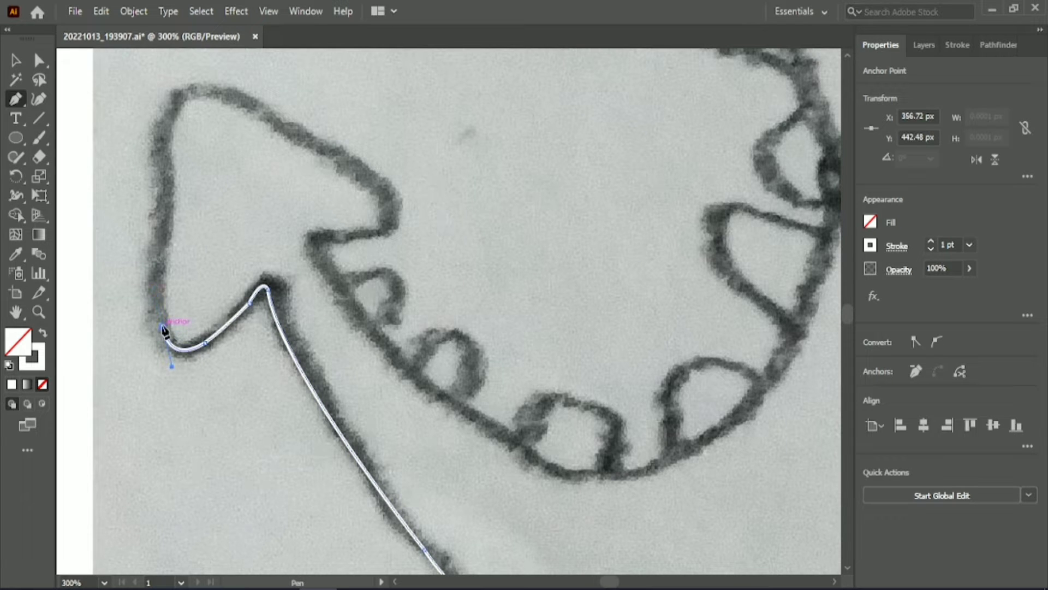
Trace the arrowhead's long outer side, rounded tip and upper barb, ending where the inner edge of the tail begins.
scroll(162, 246, up, 2)
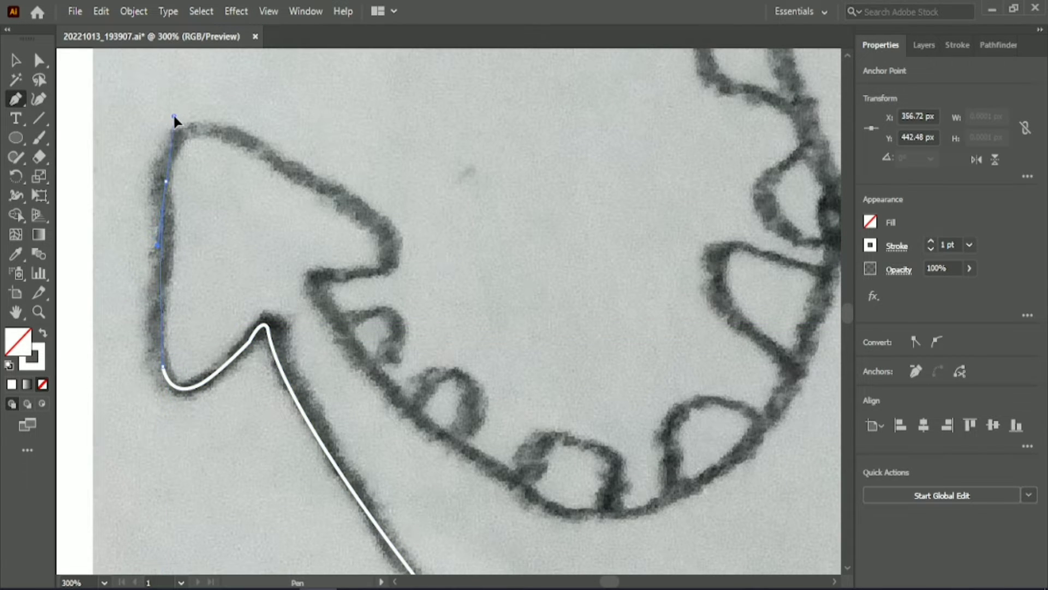
drag(165, 179, 174, 116)
drag(238, 137, 249, 151)
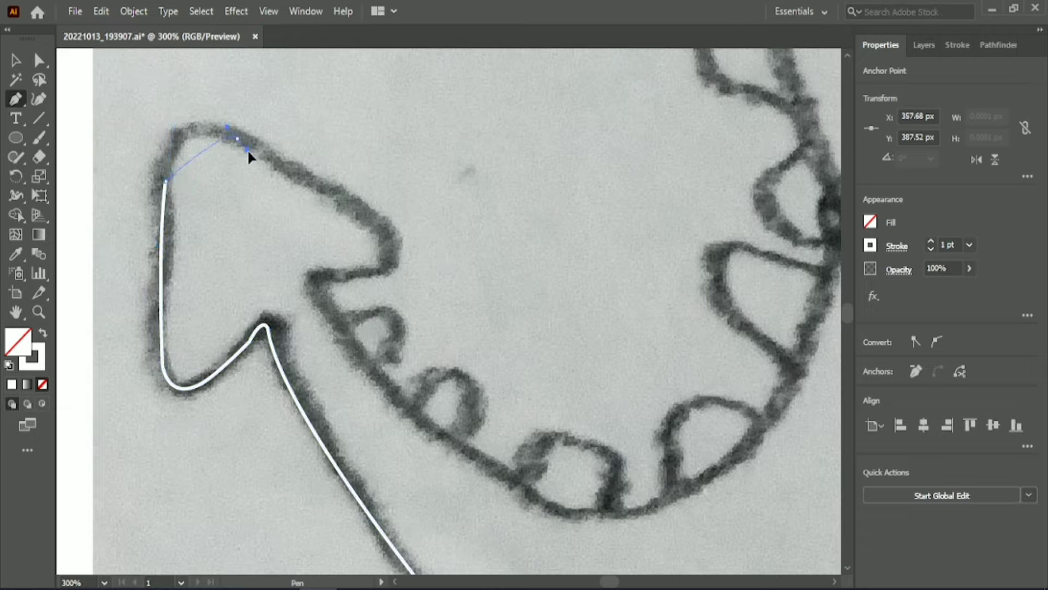
drag(317, 178, 265, 161)
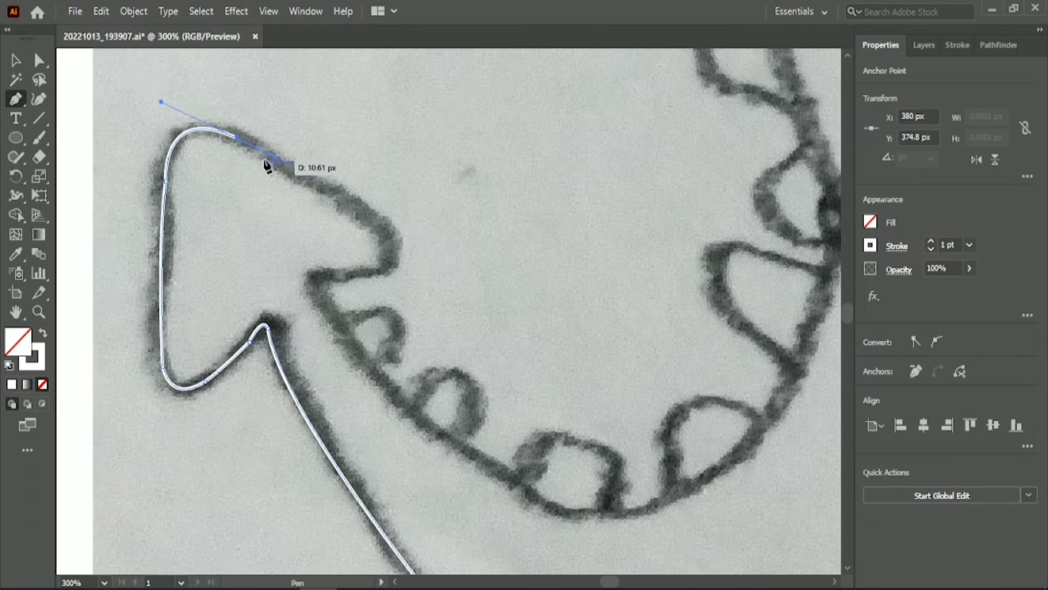
click(238, 139)
drag(377, 224, 349, 324)
click(388, 263)
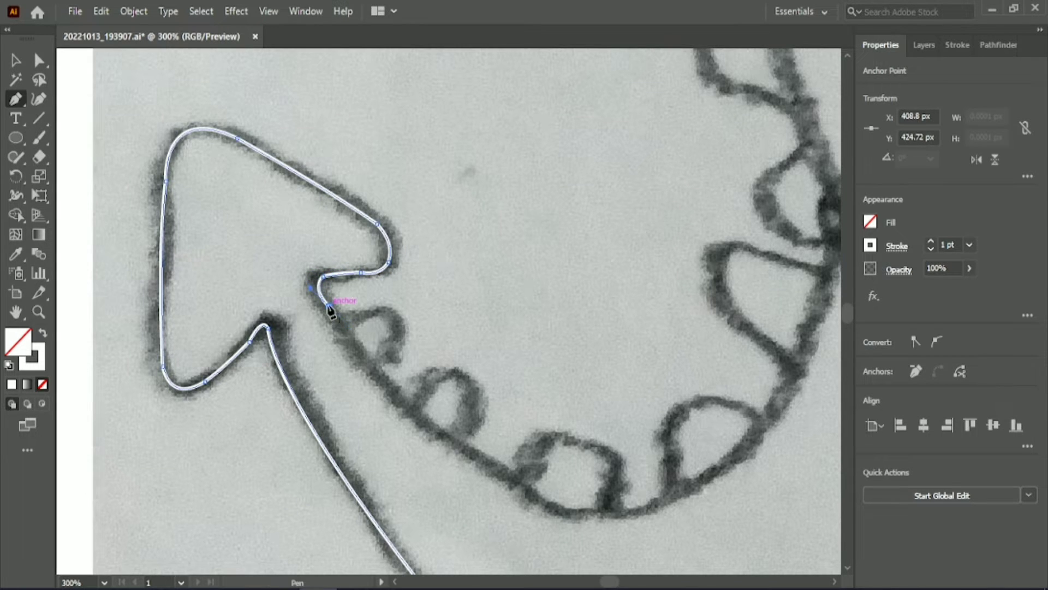
Trace the tail's inner curve below the spikes up to the body and close the path with straight segments inside the body.
scroll(329, 316, down, 1)
mouse_move(489, 446)
mouse_down()
mouse_move(612, 525)
mouse_move(490, 446)
mouse_up()
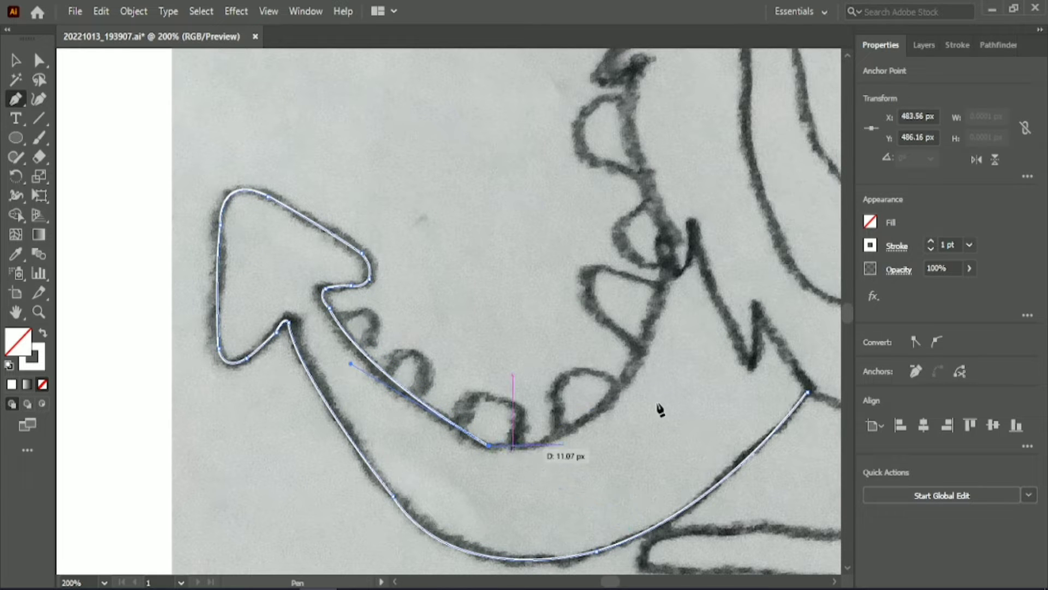
drag(627, 376, 661, 298)
click(628, 376)
drag(671, 253, 680, 197)
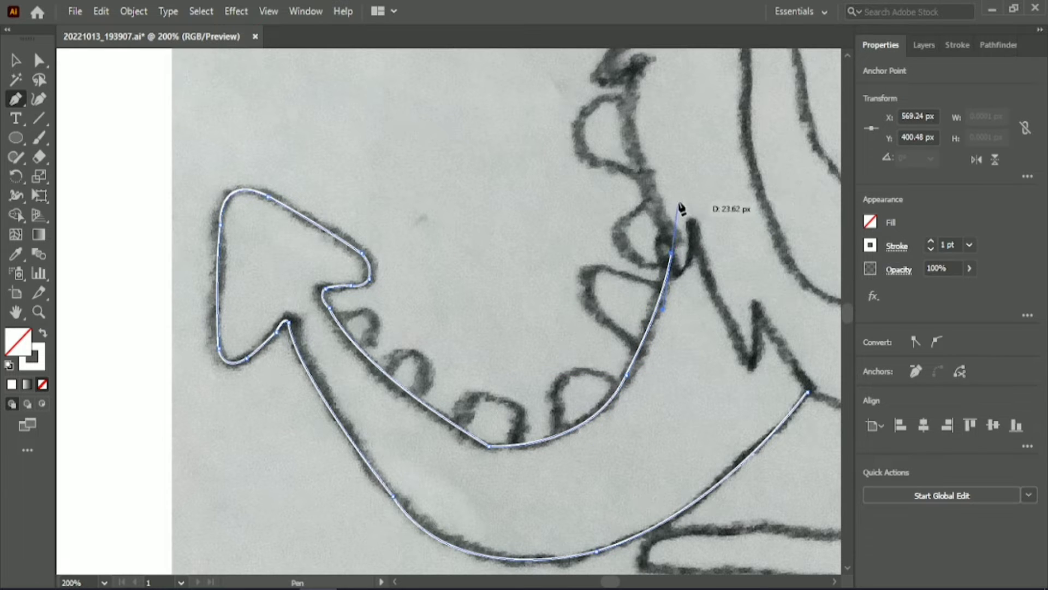
click(679, 203)
click(760, 238)
click(803, 299)
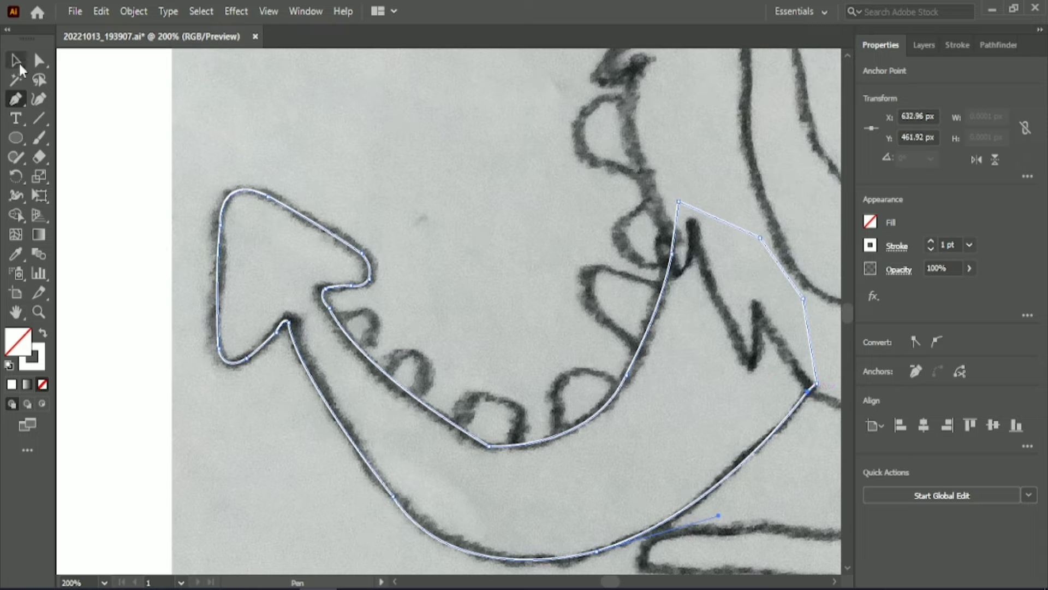
Turn the tail outline into a filled shape without stroke and sample the middle pink swatch as its fill.
click(16, 61)
click(42, 332)
click(39, 60)
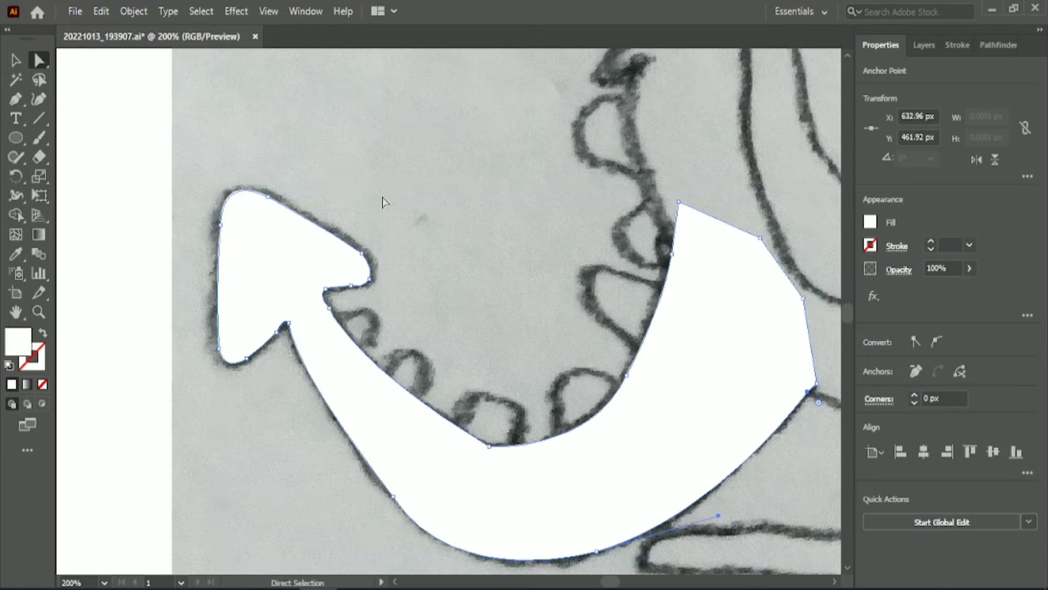
click(522, 475)
click(12, 62)
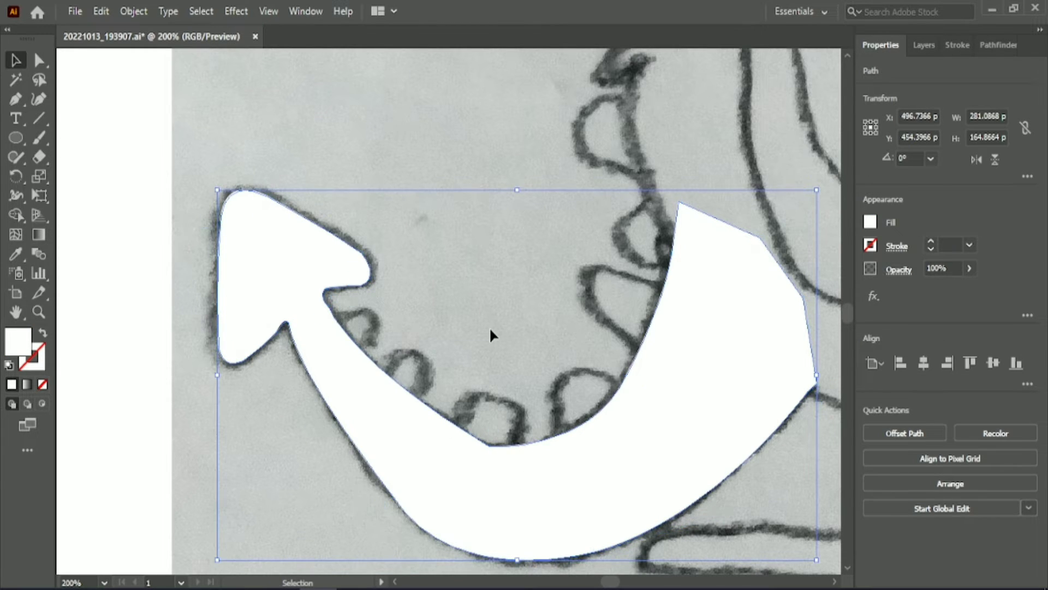
scroll(489, 325, down, 4)
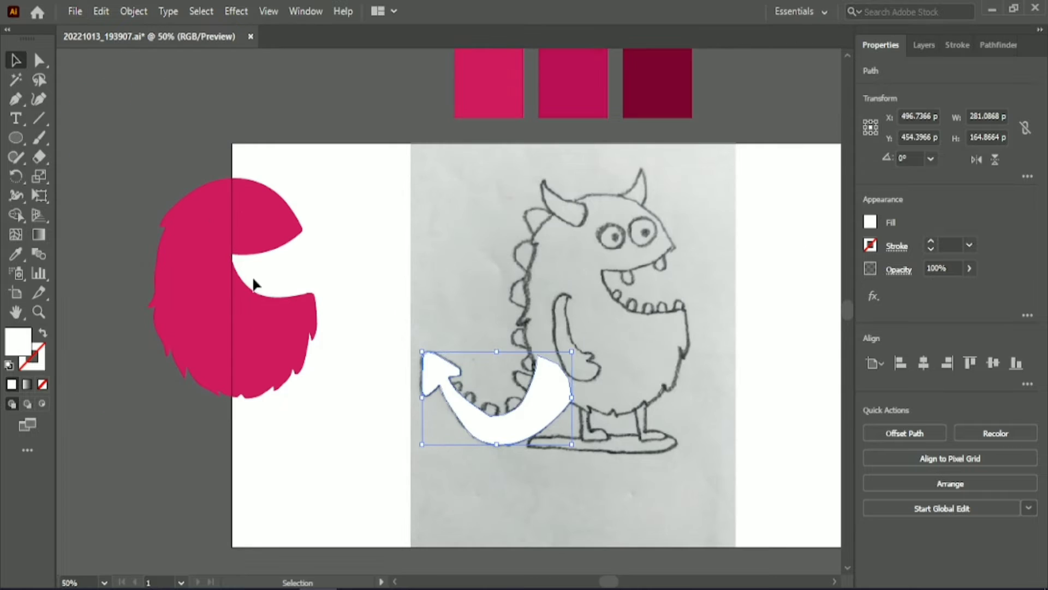
click(15, 253)
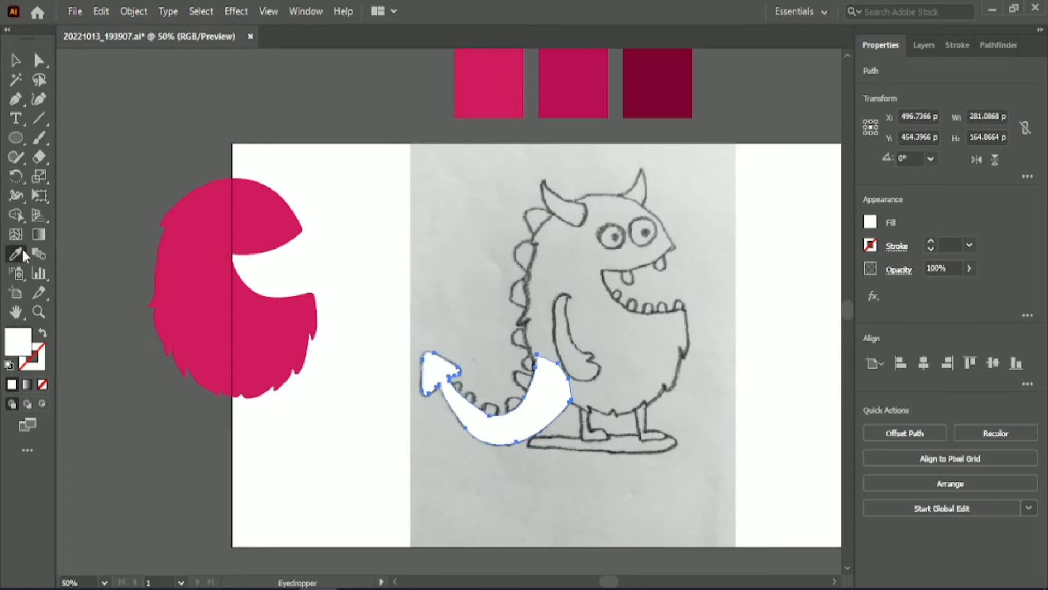
click(569, 83)
Adjust the curve handle at the bottom of the tail's inner edge and round that corner to a radius of about 57 px.
click(39, 60)
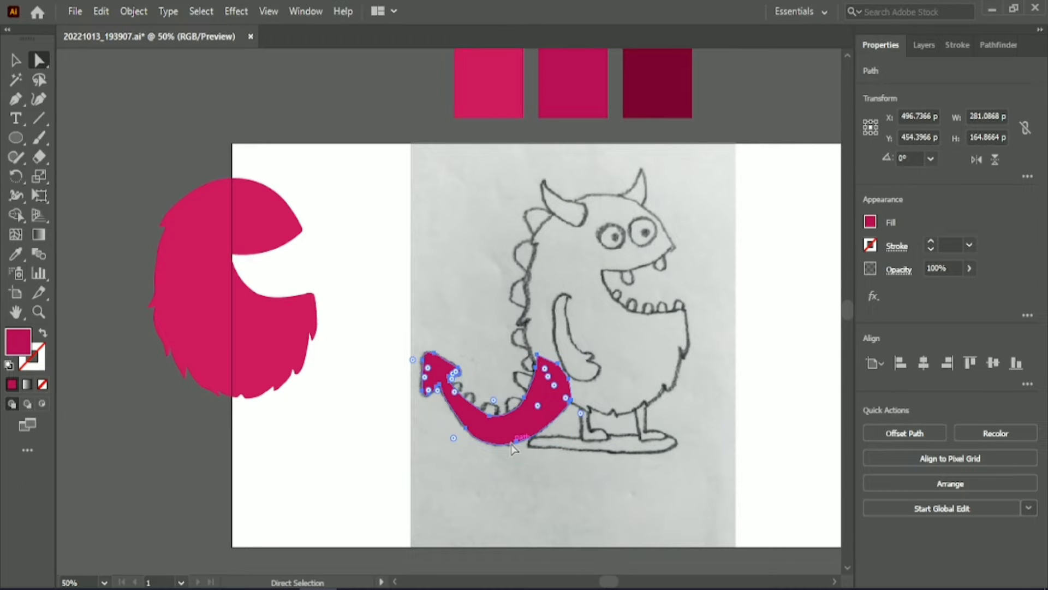
scroll(512, 448, up, 5)
click(379, 279)
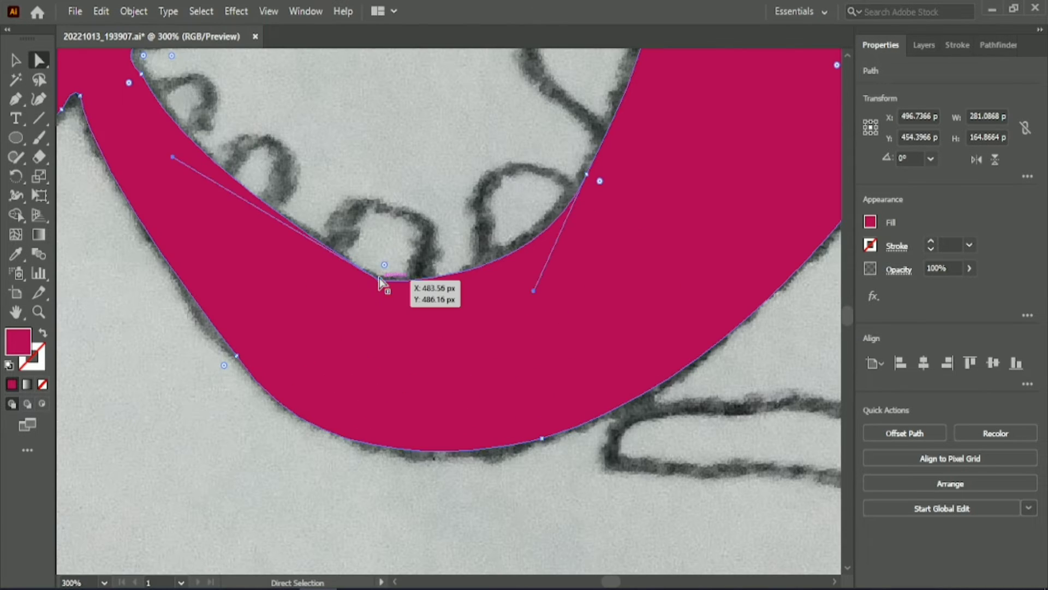
drag(173, 157, 167, 165)
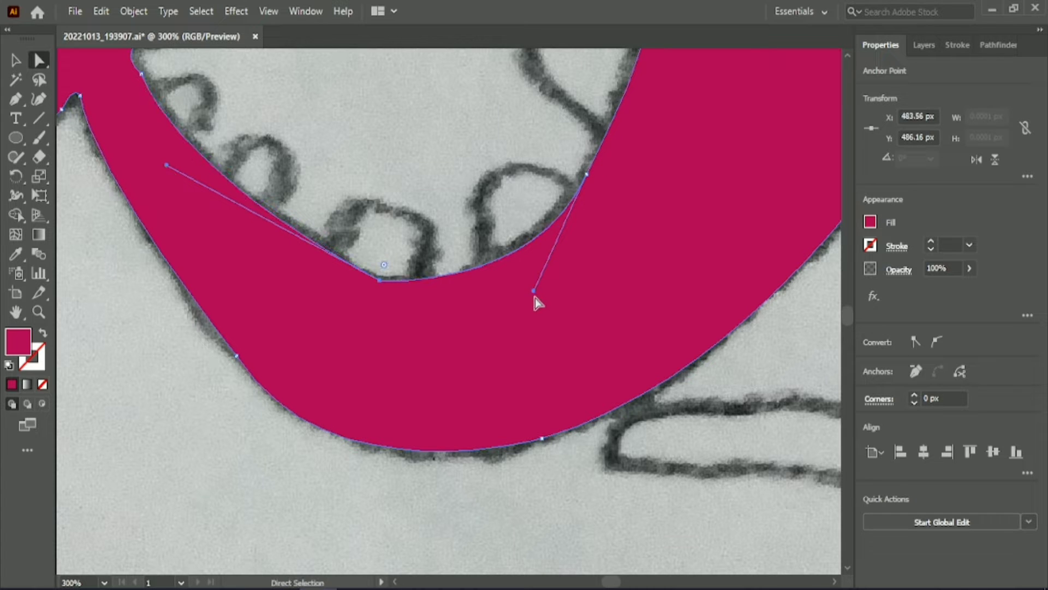
drag(382, 267, 429, 91)
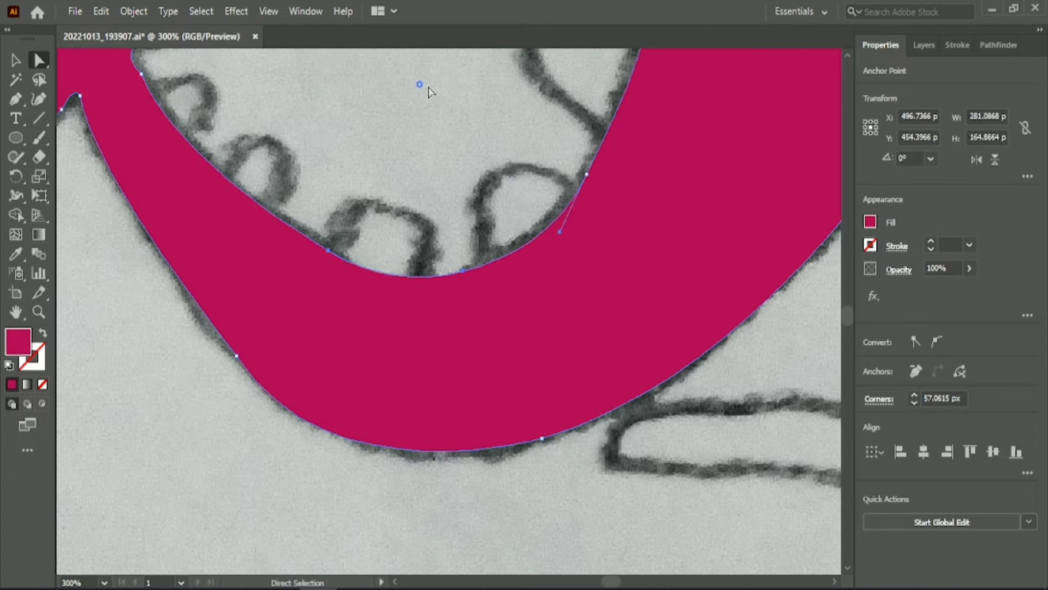
Round the tail's corner points beside the arrowhead, using about 19 px on the inner edge and 66 px at the lower barb.
scroll(209, 400, up, 3)
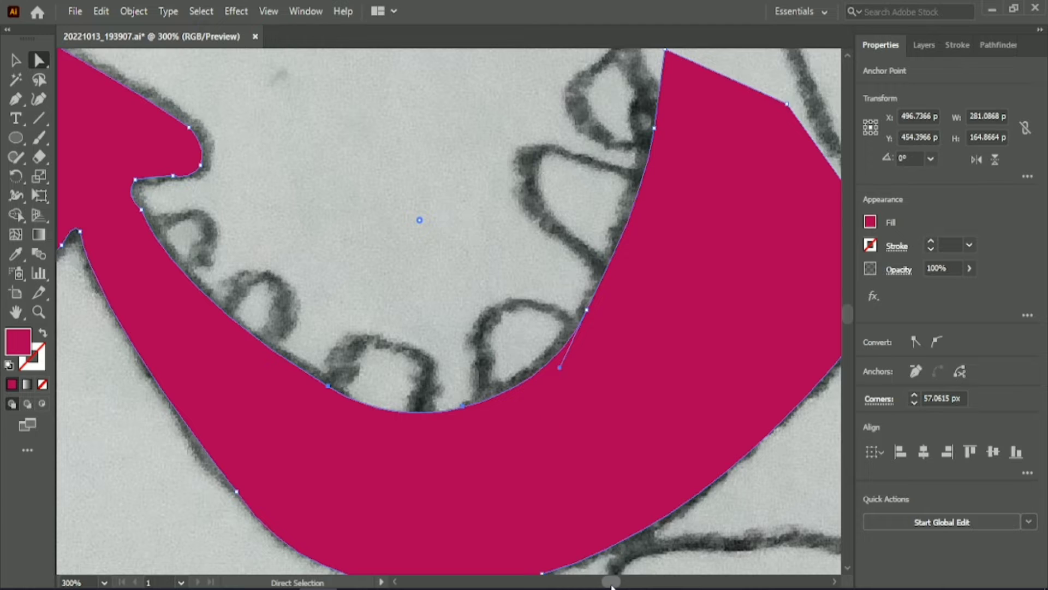
drag(611, 585, 608, 584)
scroll(552, 327, up, 2)
click(536, 287)
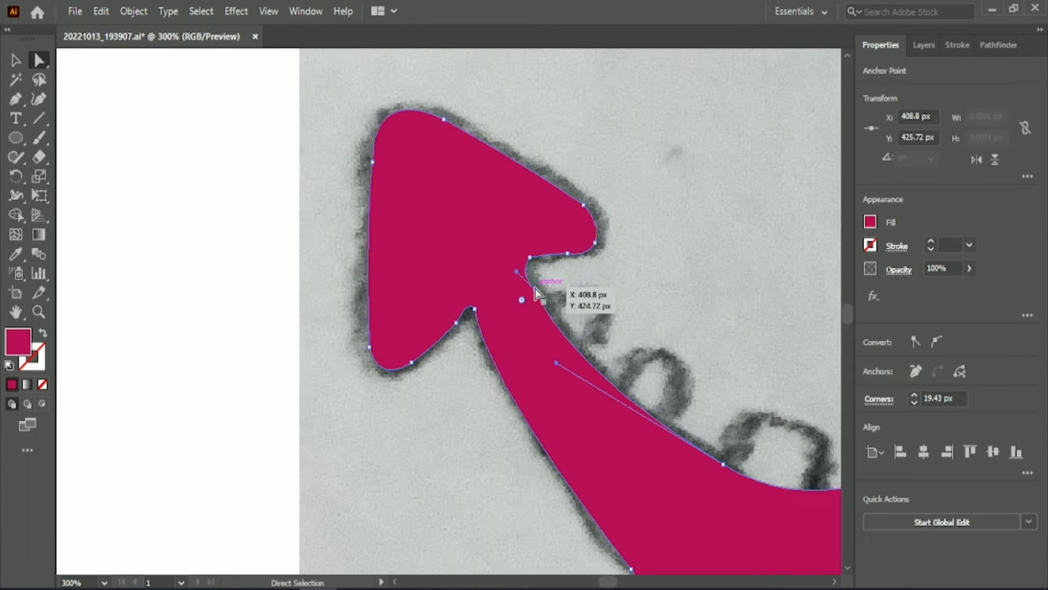
click(440, 257)
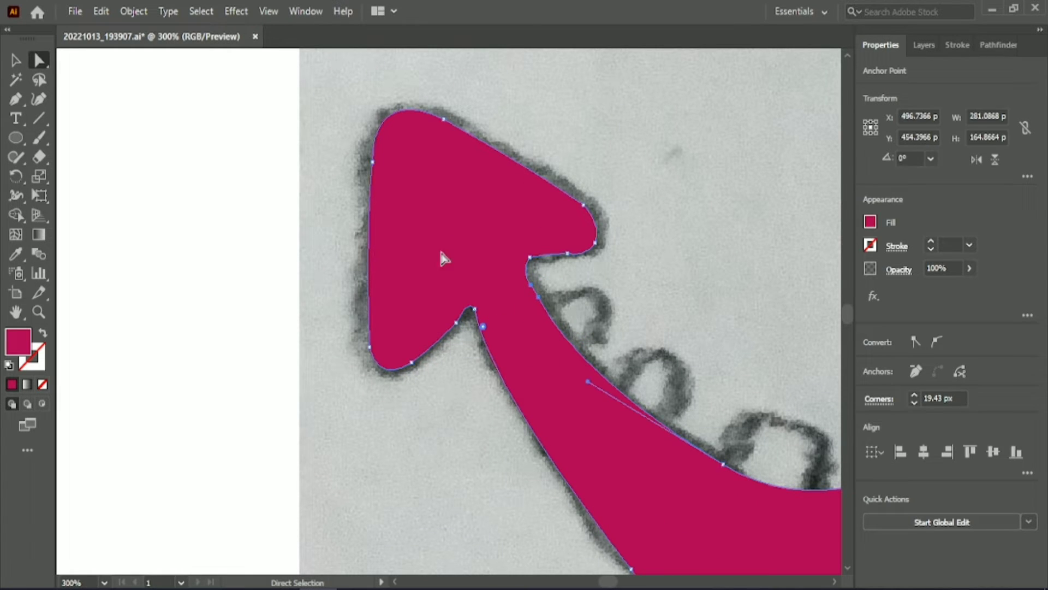
click(310, 280)
click(456, 327)
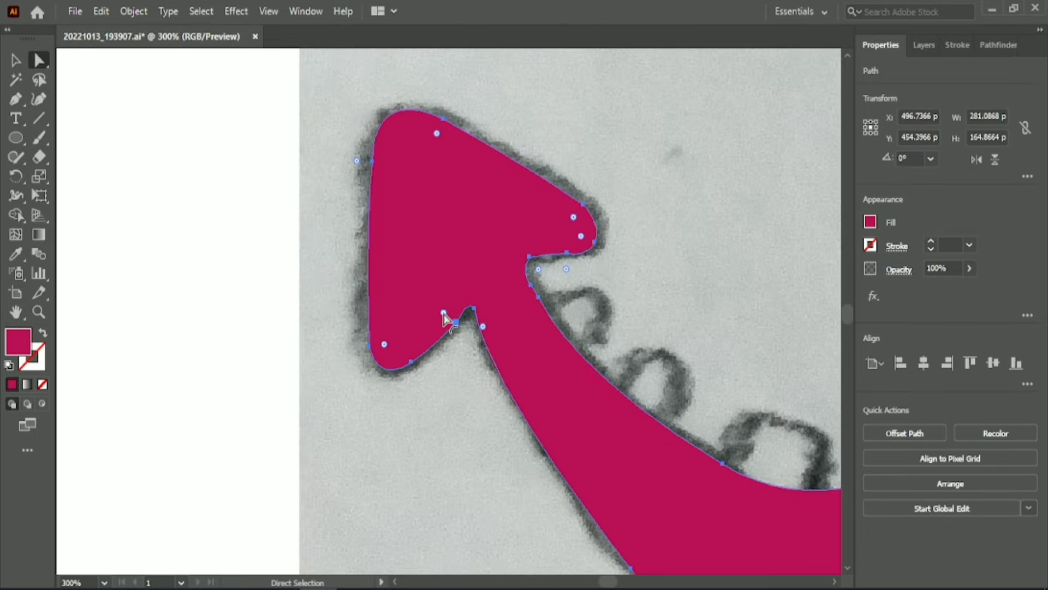
drag(443, 313, 295, 175)
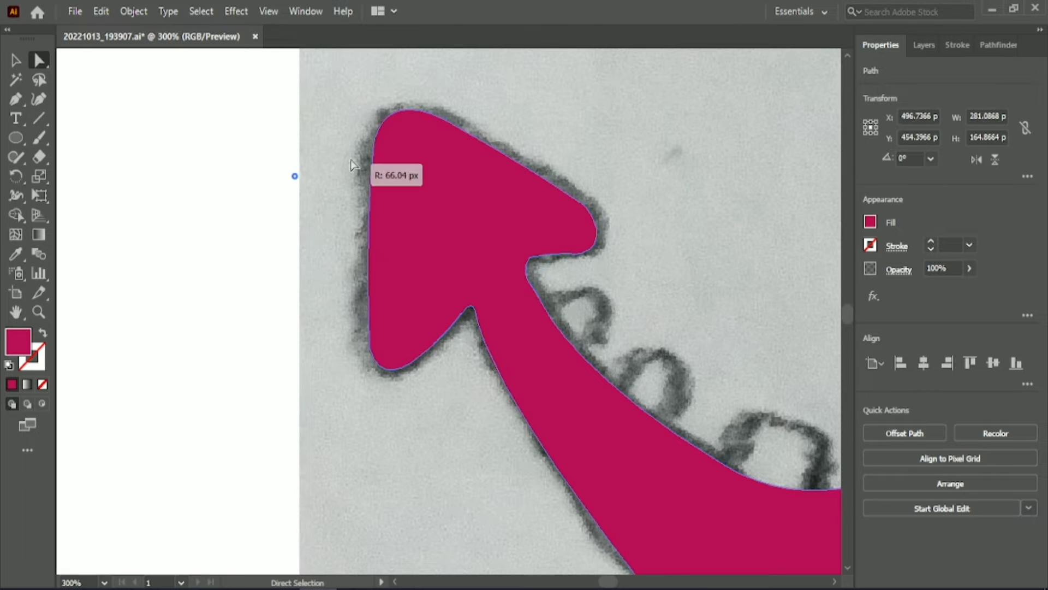
click(425, 421)
Lengthen the curve handle below the arrowhead notch so that the tail's outer edge follows the sketch line.
scroll(464, 431, down, 7)
click(623, 341)
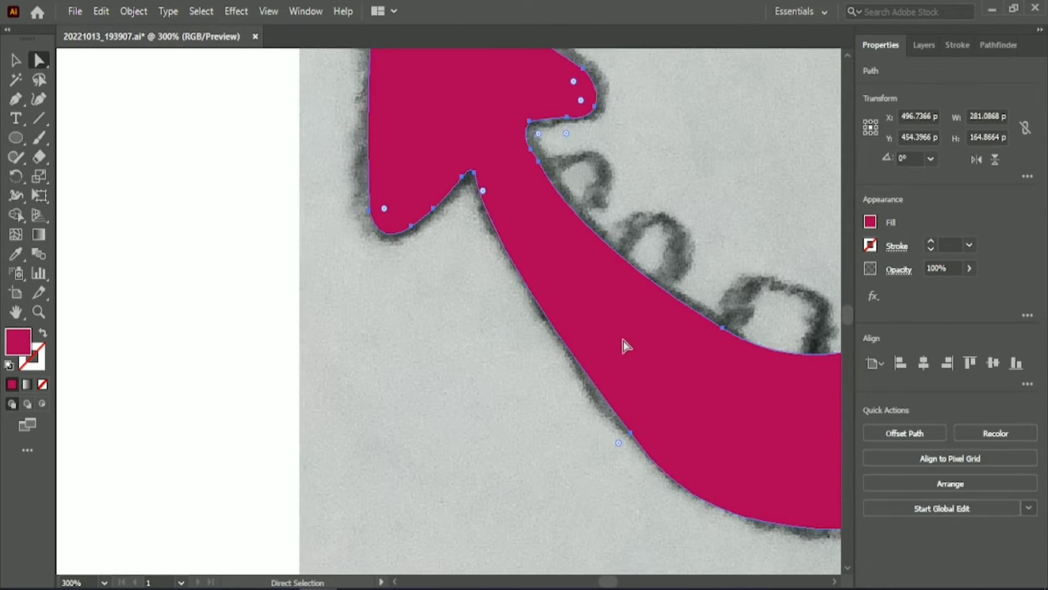
click(633, 435)
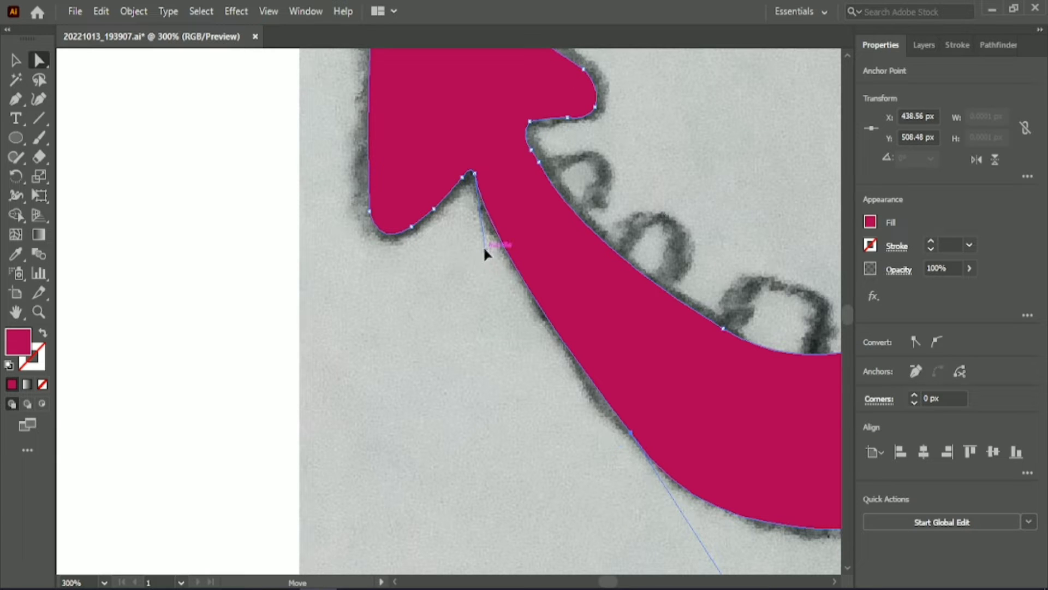
drag(484, 250, 512, 327)
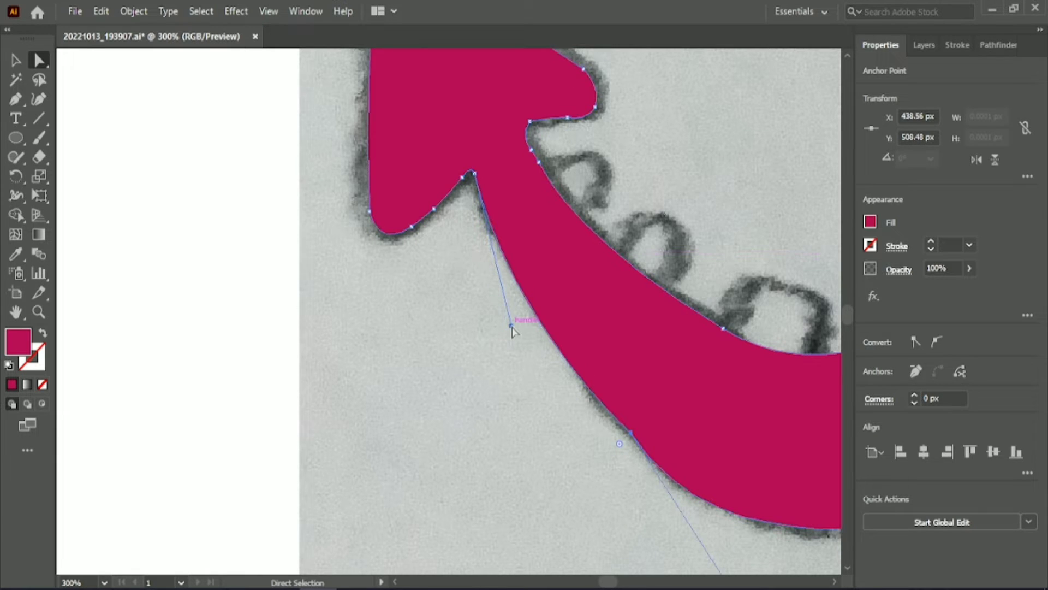
Round the corner point on the tail's outer lower edge to a radius of about 52 px and deselect the tail.
scroll(647, 454, down, 4)
drag(622, 364, 543, 450)
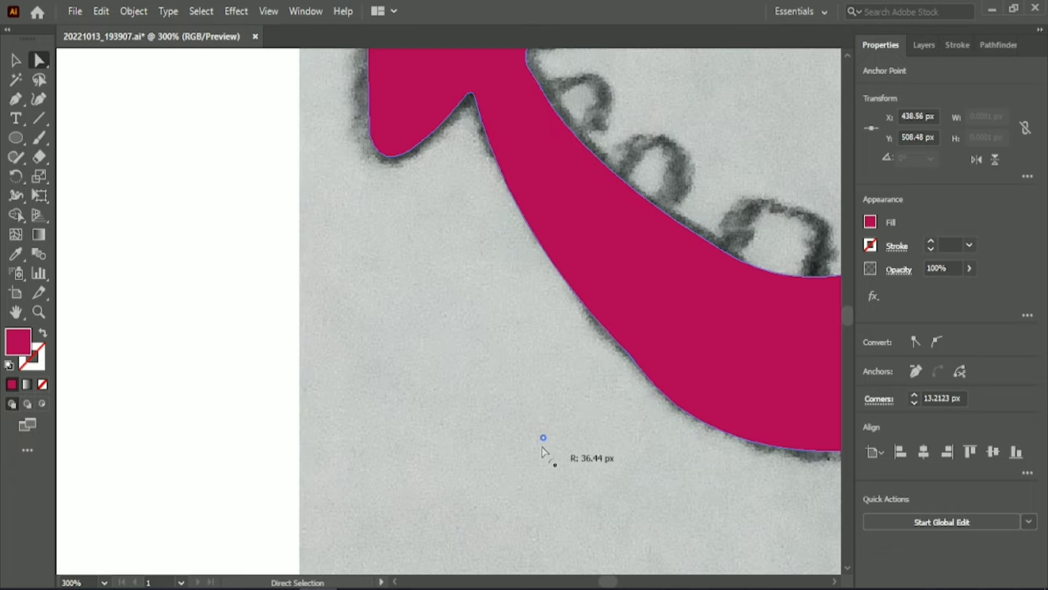
click(533, 393)
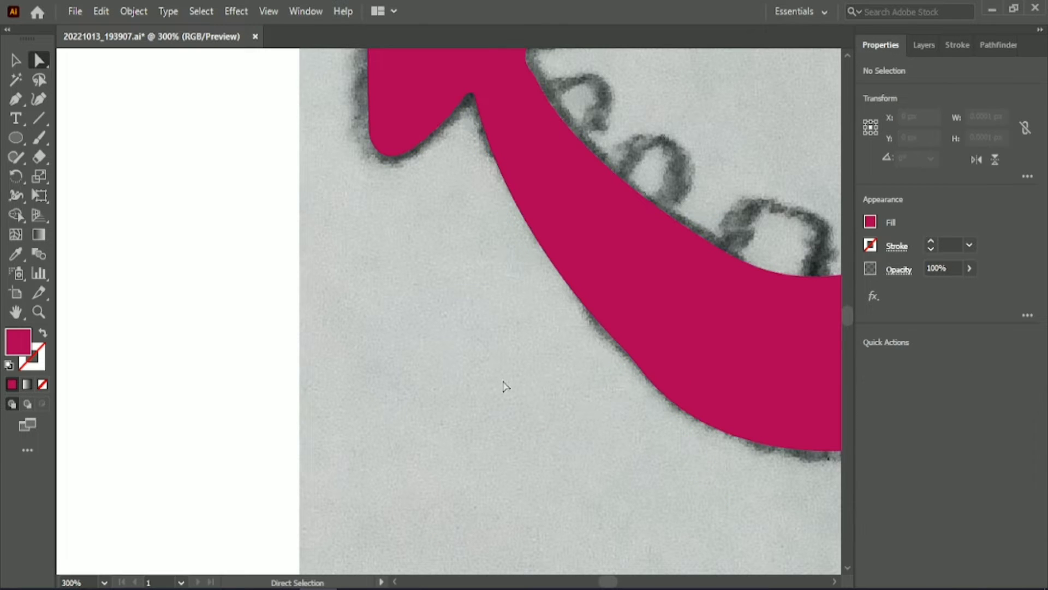
click(631, 355)
drag(630, 355, 448, 449)
click(597, 480)
Examine the tail's lower curve and its anchor points against the sketch outline.
scroll(598, 480, down, 3)
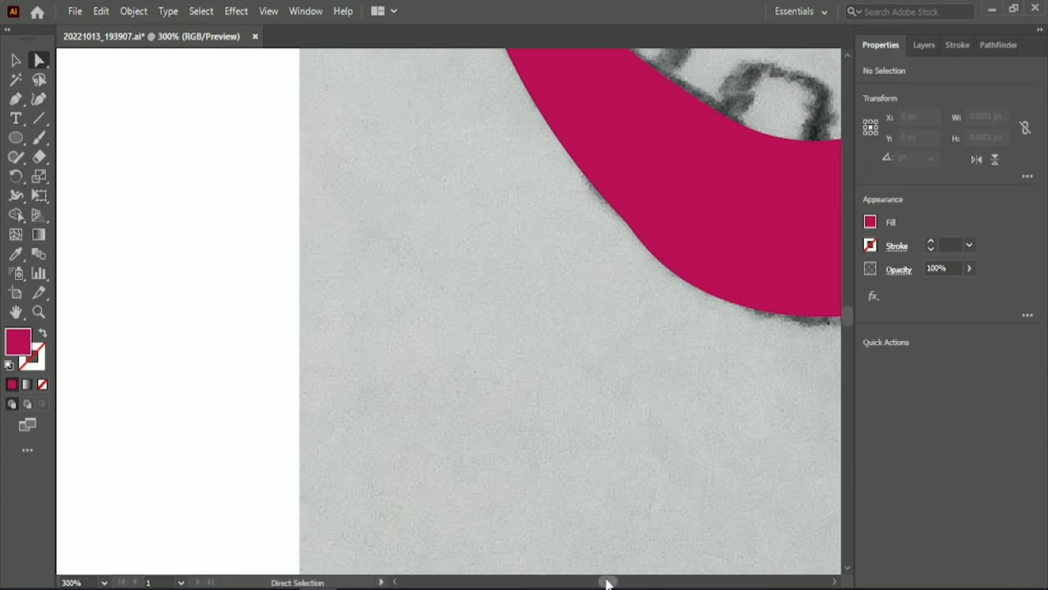
drag(606, 580, 609, 580)
scroll(585, 550, left, 3)
scroll(586, 550, up, 5)
click(402, 417)
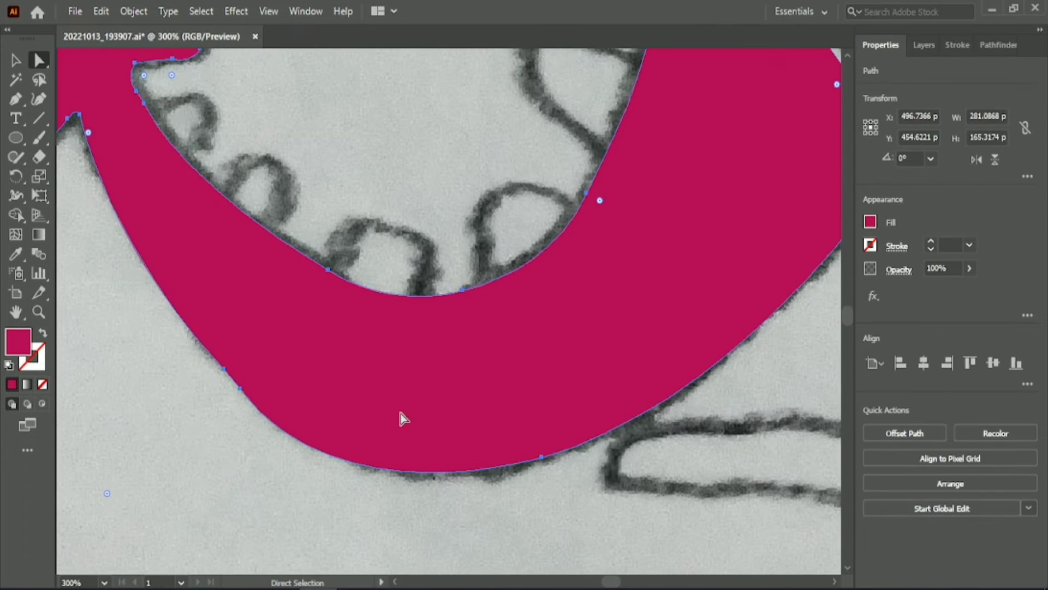
click(240, 389)
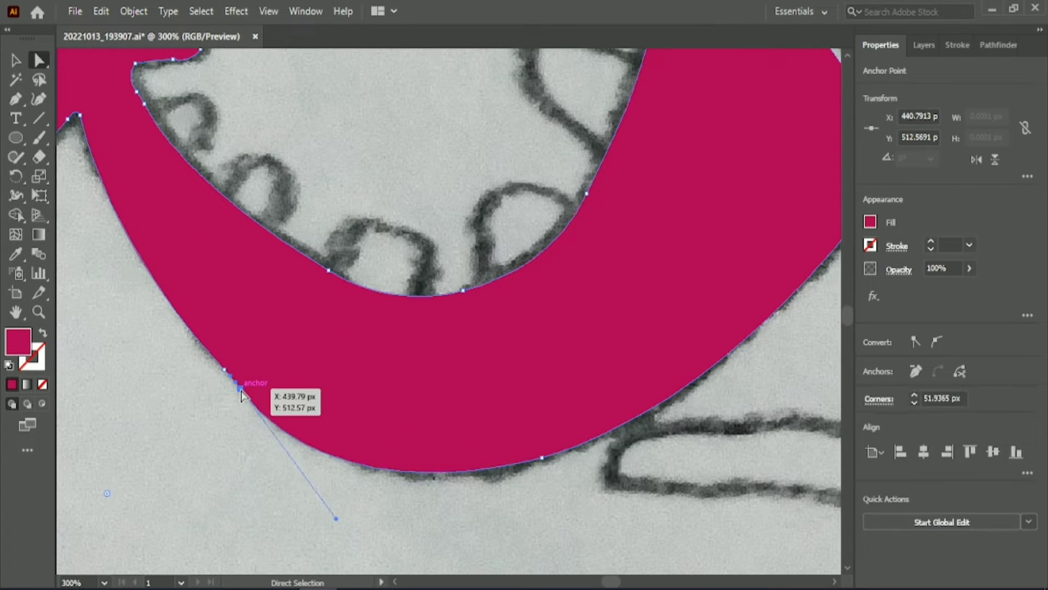
click(229, 426)
click(203, 257)
click(154, 405)
Move the pink body back over the sketch and bring it in front of the tail.
scroll(155, 405, down, 1)
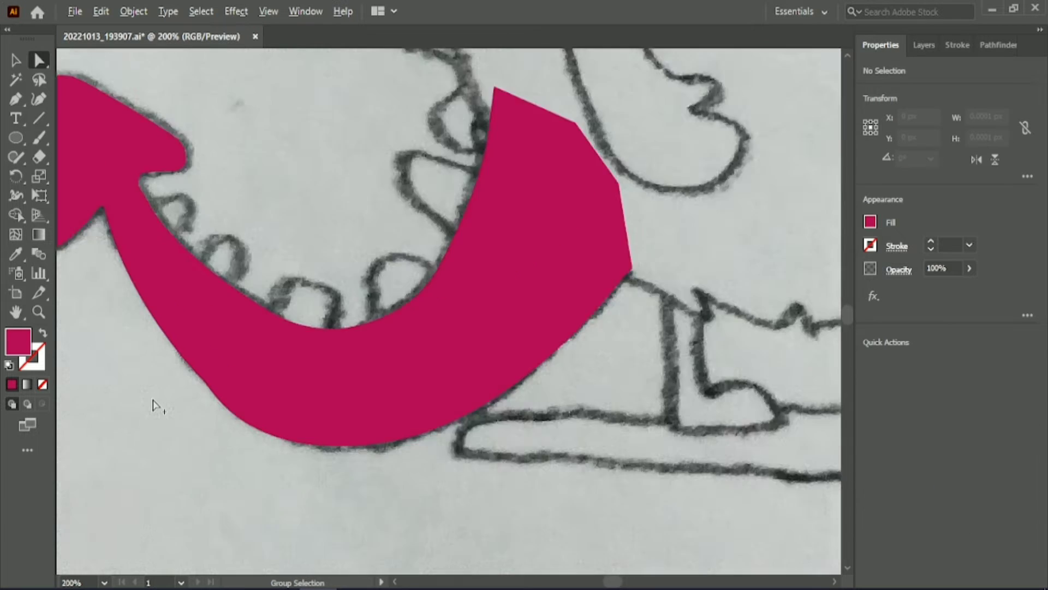
scroll(154, 405, down, 2)
scroll(596, 567, down, 2)
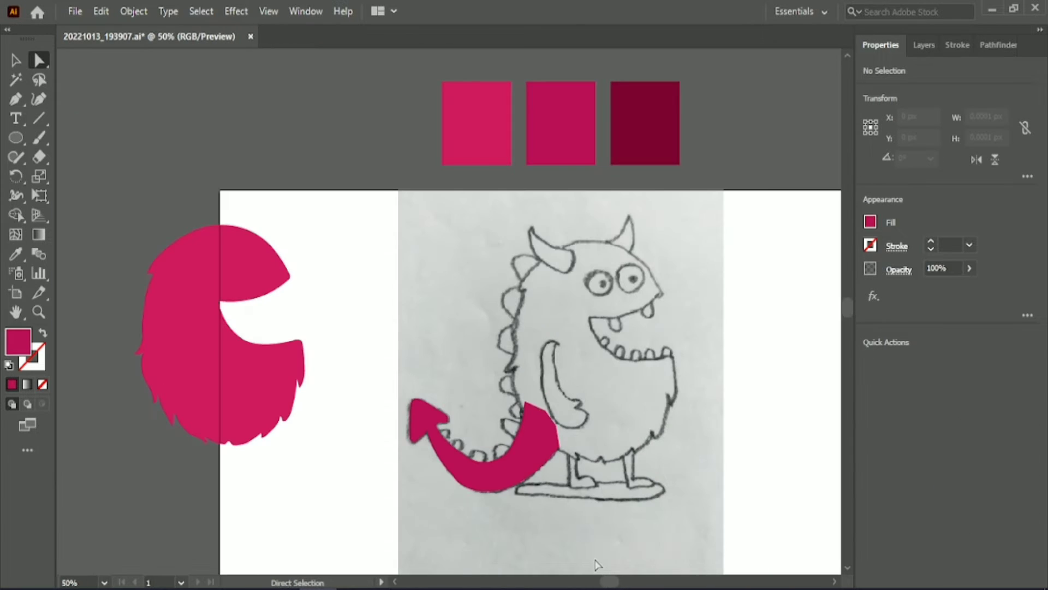
key(v)
scroll(262, 350, down, 3)
mouse_move(262, 349)
mouse_down()
mouse_move(570, 372)
mouse_move(619, 339)
mouse_move(628, 363)
mouse_up()
right_click(628, 363)
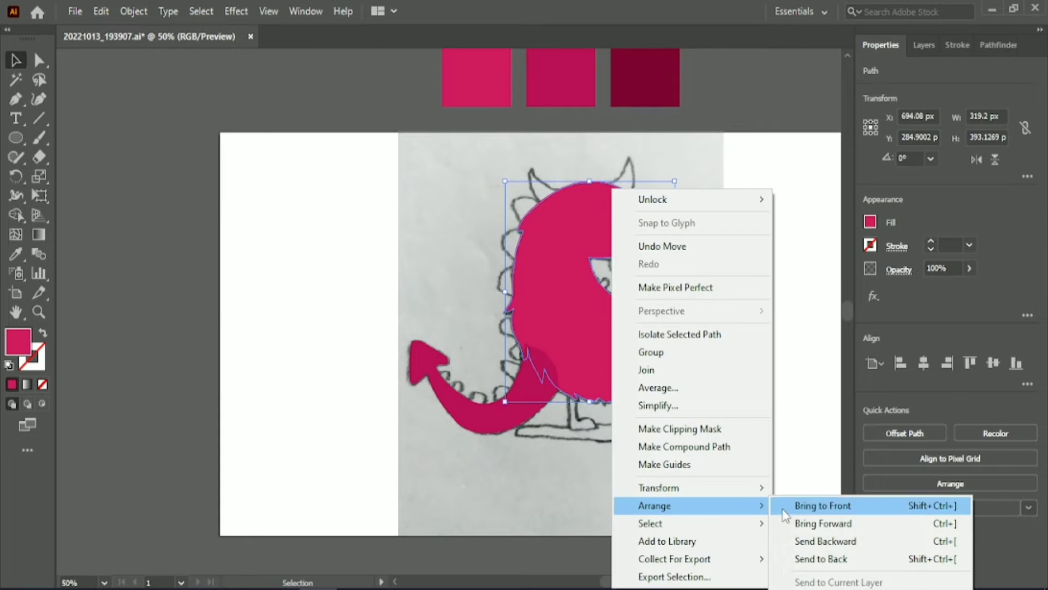
click(775, 345)
click(636, 376)
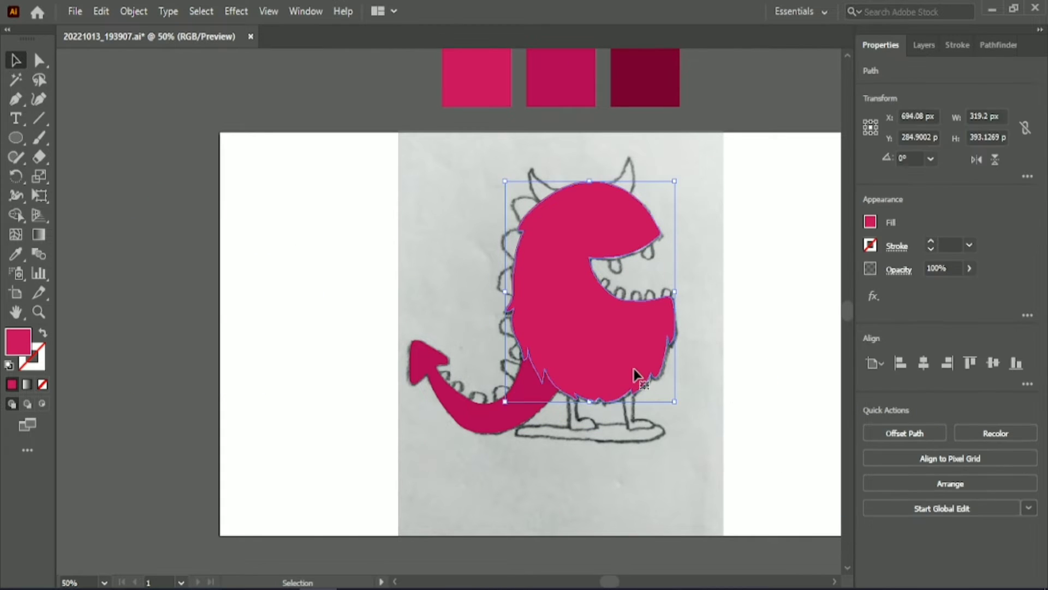
Move the body and tail together off the sketch to the empty area beside it and deselect them.
click(722, 339)
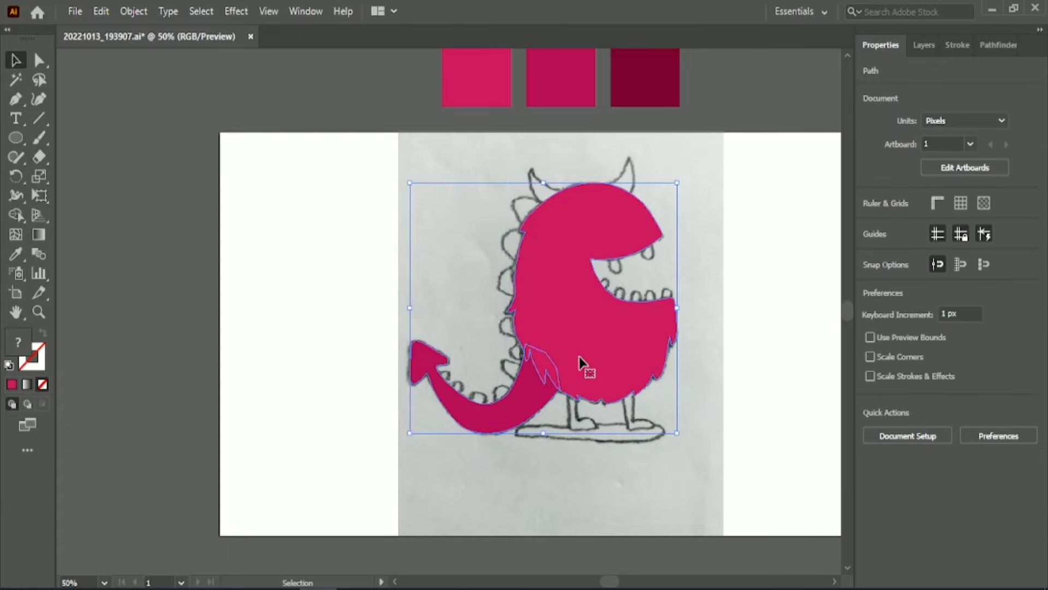
mouse_move(584, 367)
mouse_down()
mouse_move(292, 339)
mouse_move(280, 351)
mouse_up()
click(325, 458)
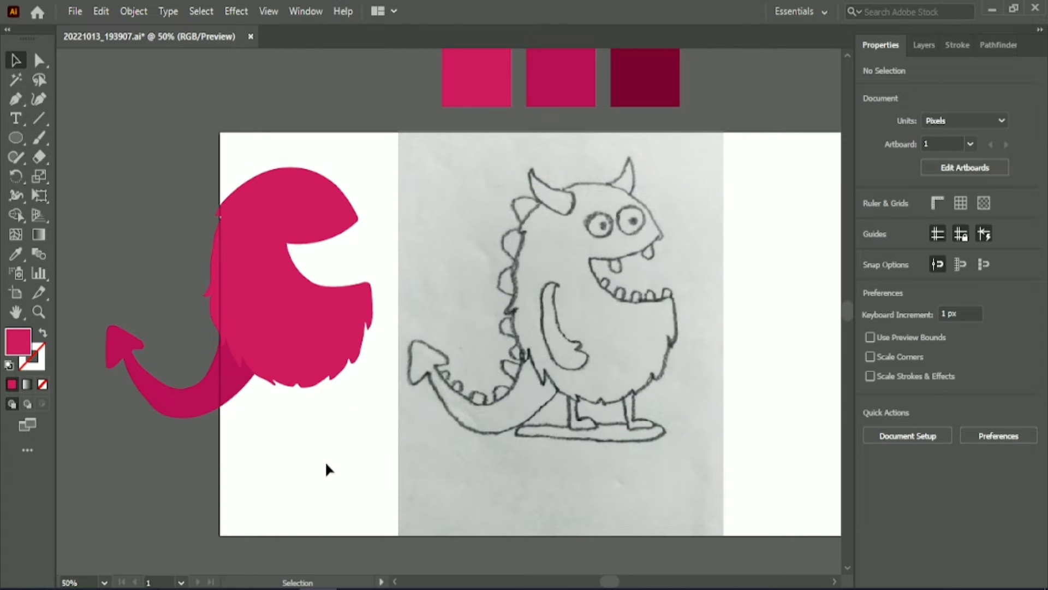
Sample the dark maroon swatch as the fill and trace the monster's right horn with the Pen tool, extending its base into the head.
click(15, 253)
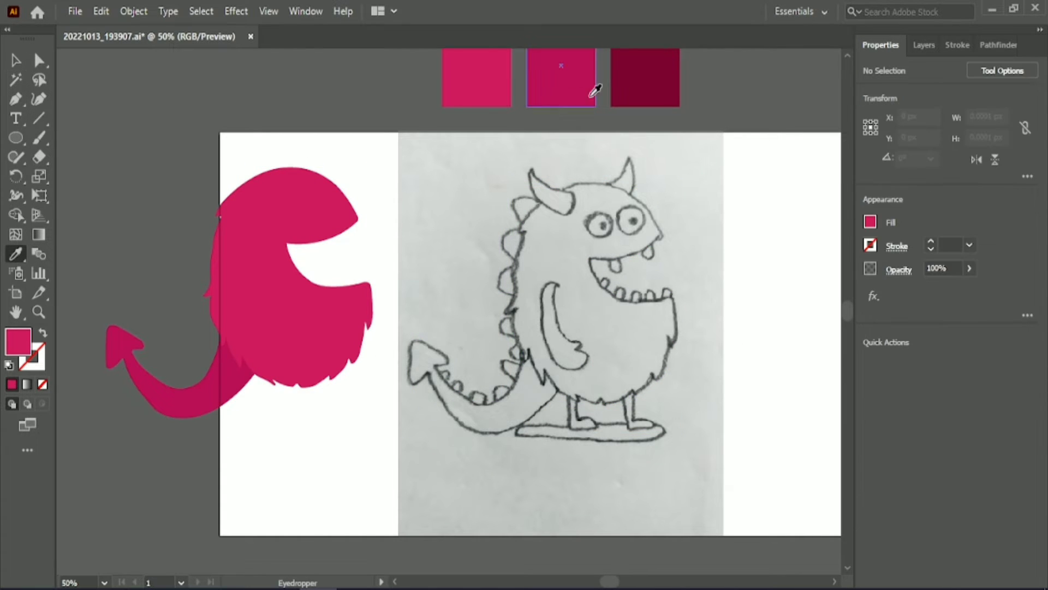
click(634, 88)
key(p)
scroll(620, 233, up, 3)
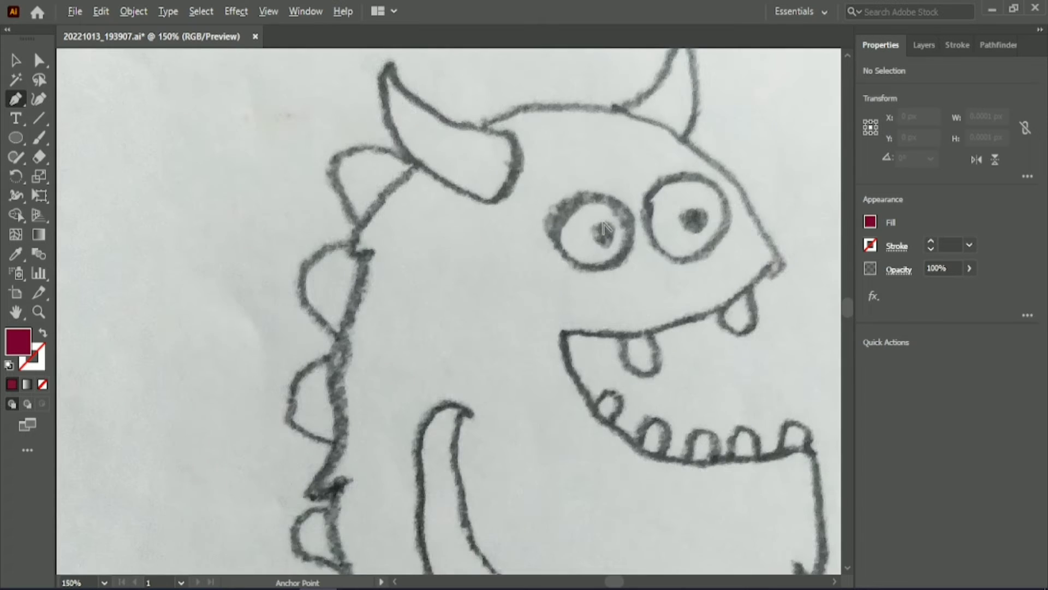
click(681, 256)
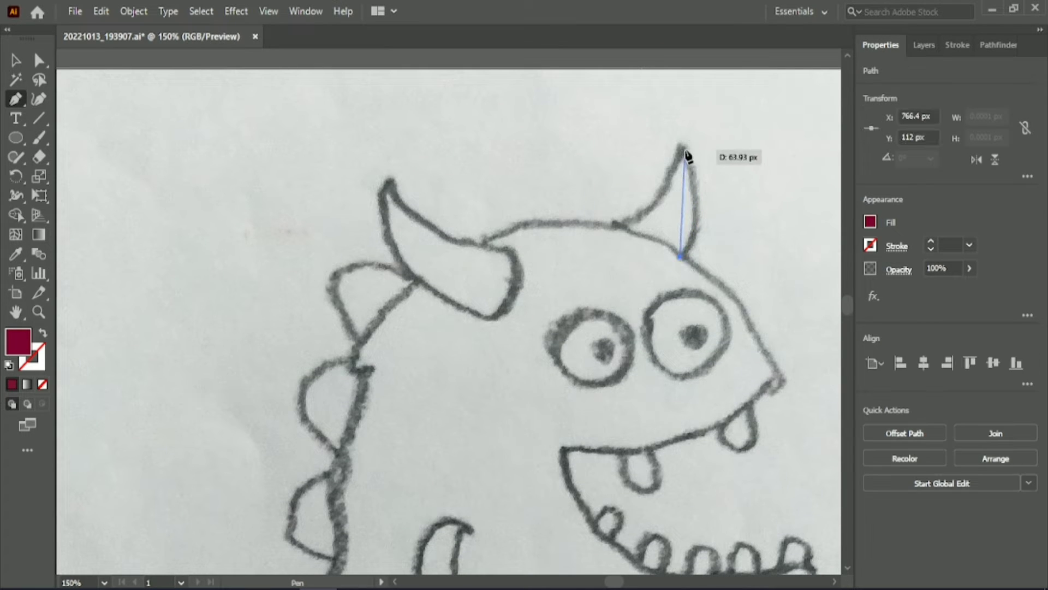
drag(682, 147, 663, 117)
drag(654, 73, 654, 72)
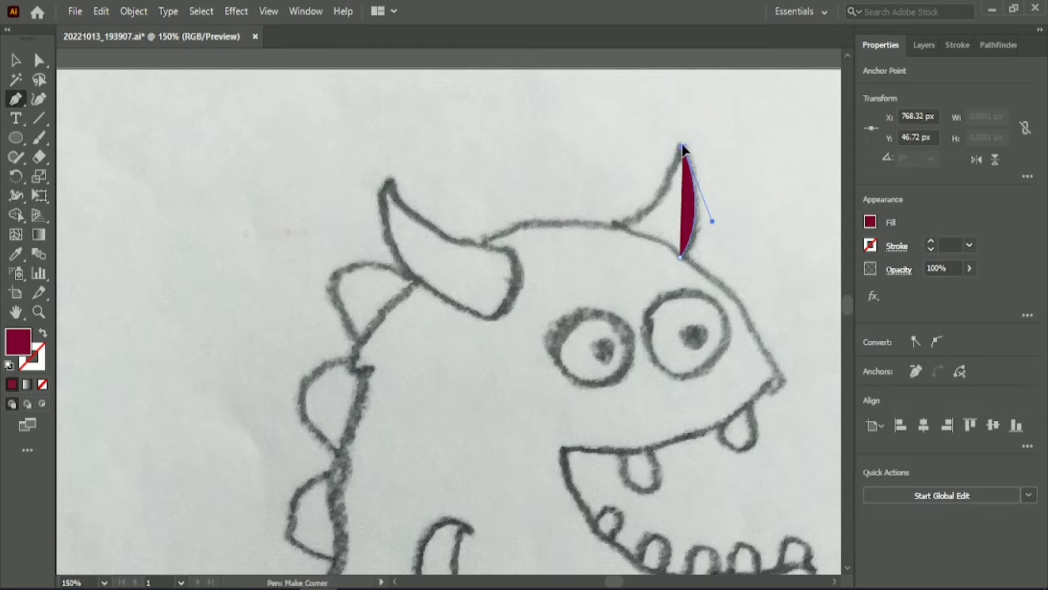
drag(620, 224, 577, 236)
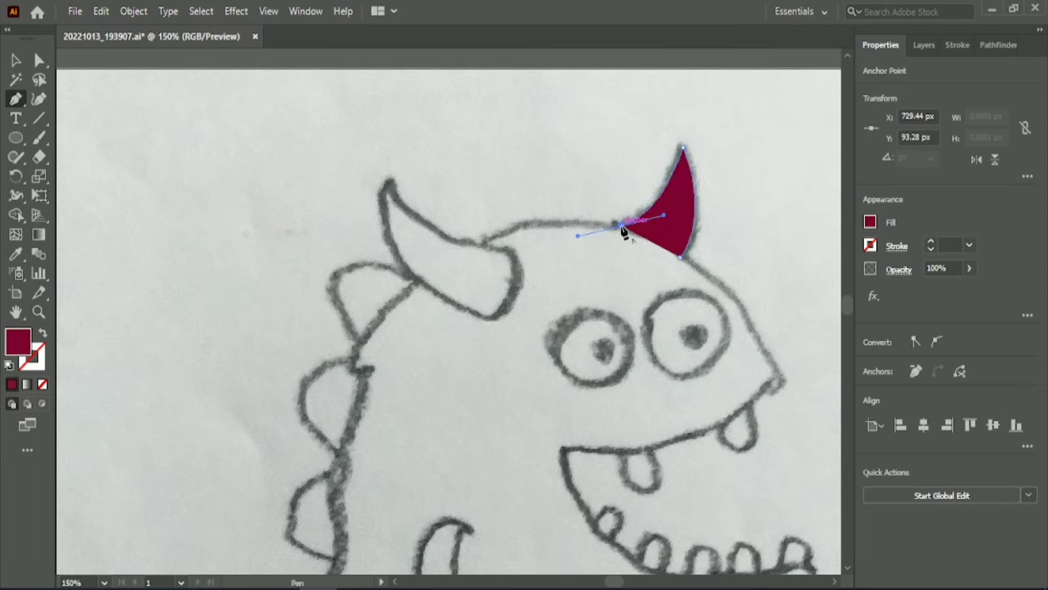
click(603, 278)
click(680, 256)
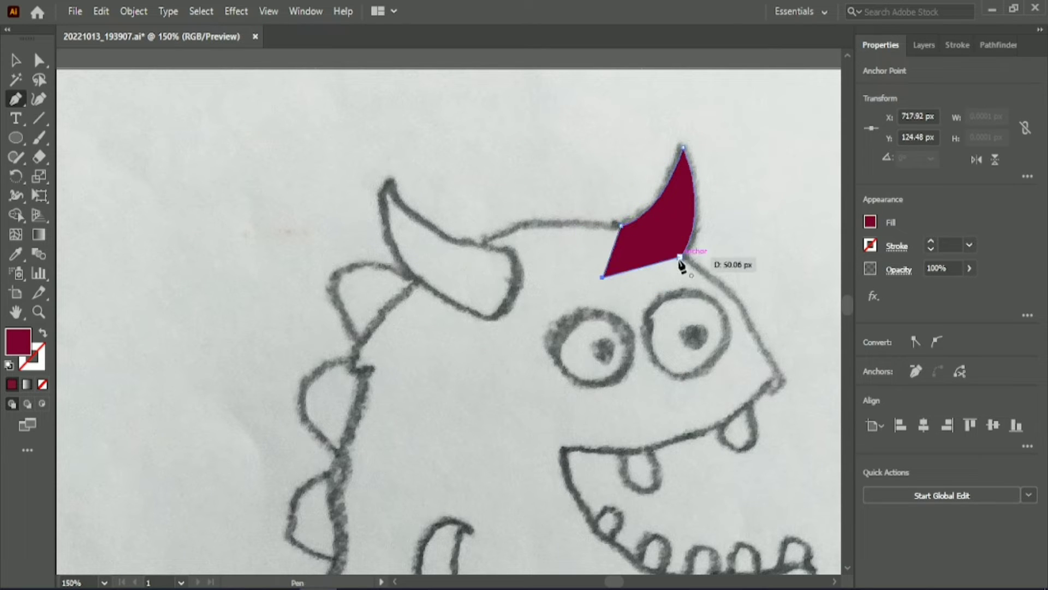
Trace the left horn as a closed maroon shape with the Pen tool, following its curved tip and rounded base.
click(509, 249)
drag(391, 186, 364, 118)
click(393, 187)
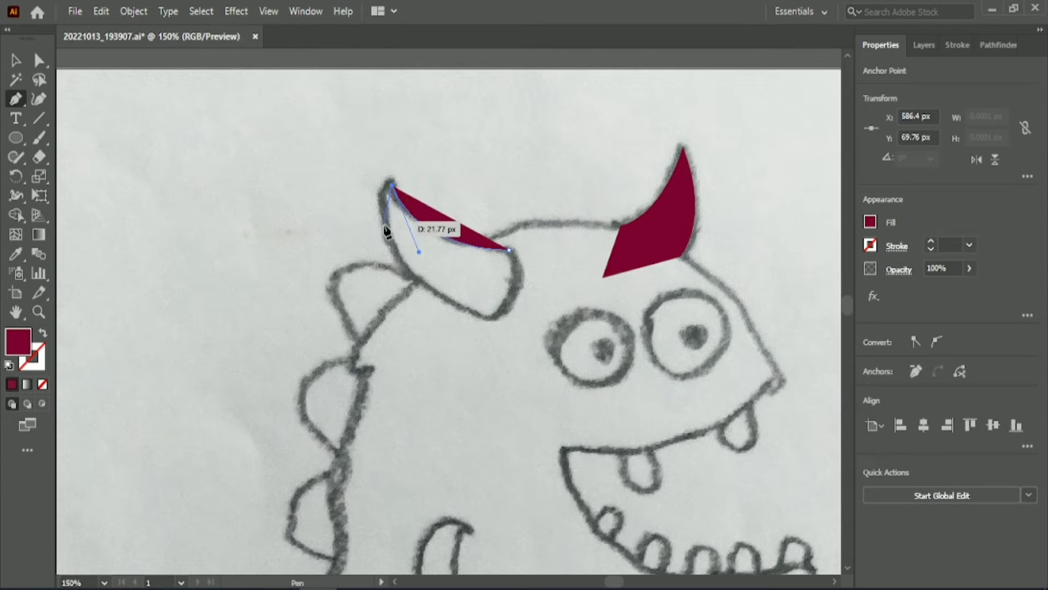
drag(410, 295, 409, 296)
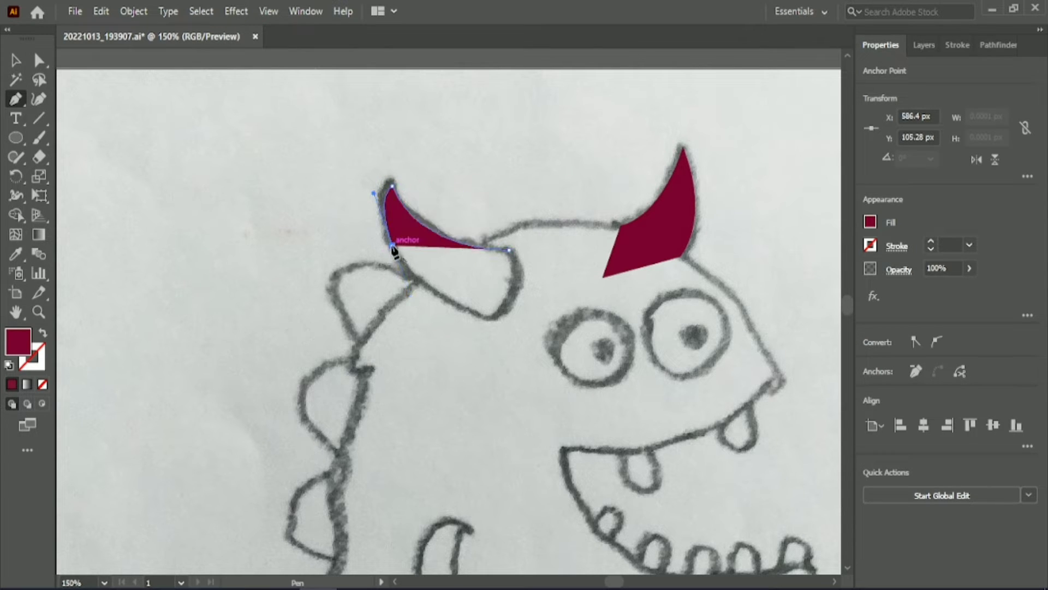
drag(488, 318, 549, 330)
click(488, 317)
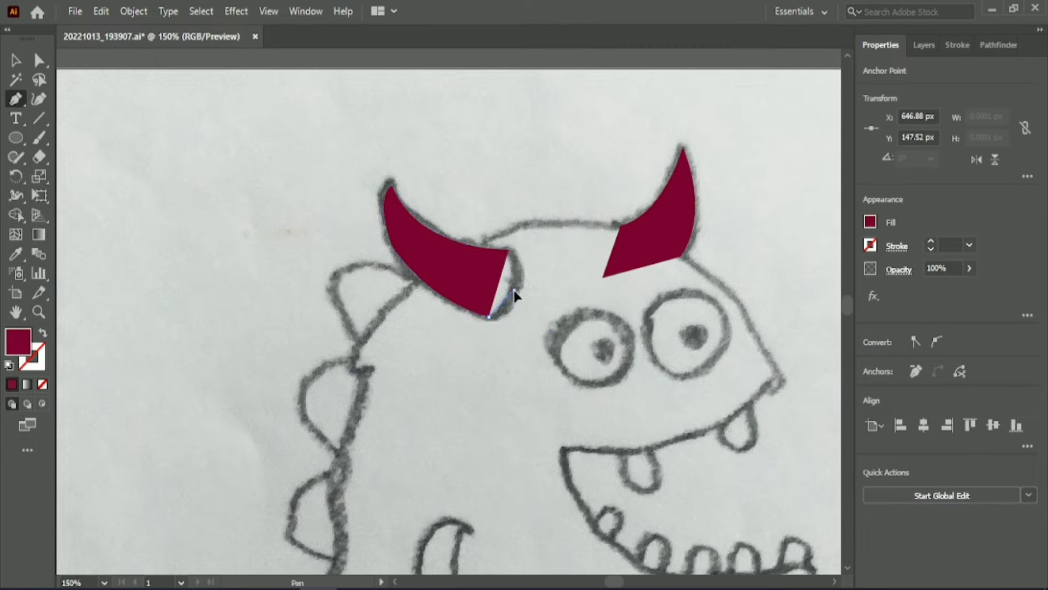
drag(523, 261, 490, 235)
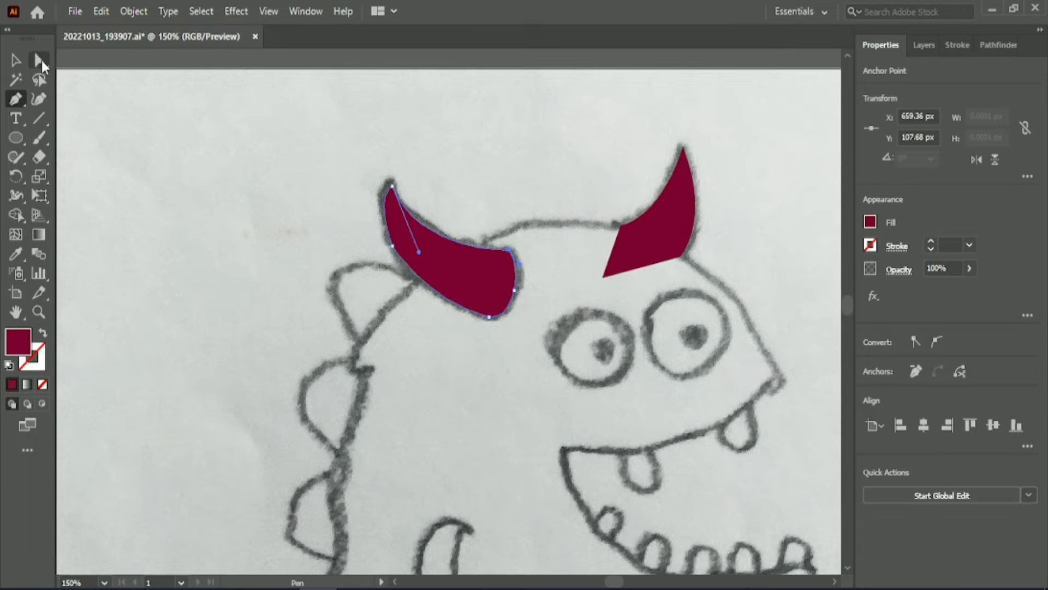
key(v)
click(129, 156)
Round the left horn's outer-edge corner to a radius of about 42 px and soften the upper corner of its base.
click(484, 274)
key(a)
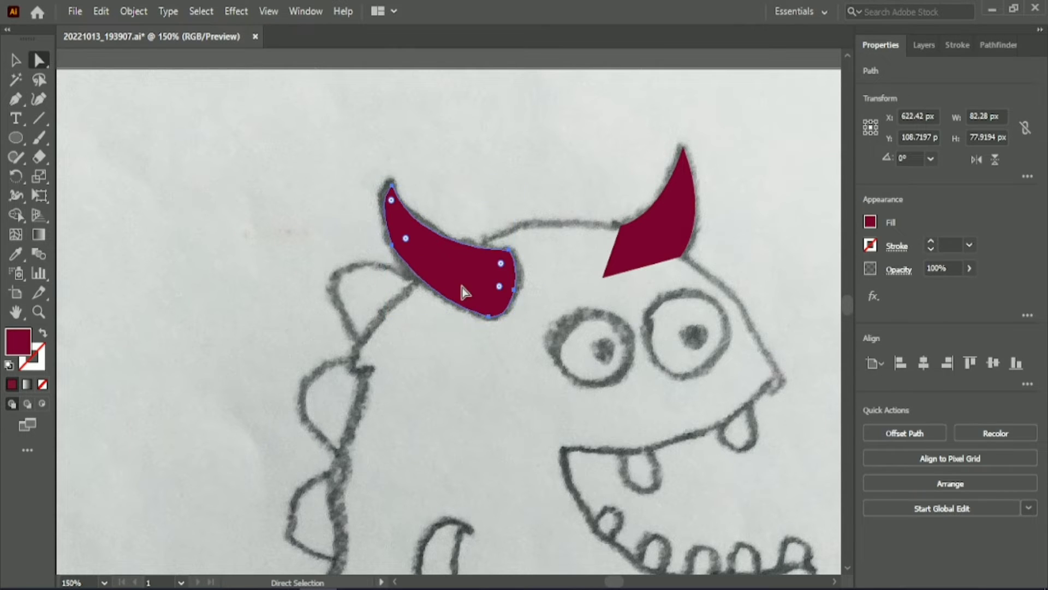
scroll(462, 291, up, 2)
drag(335, 197, 442, 136)
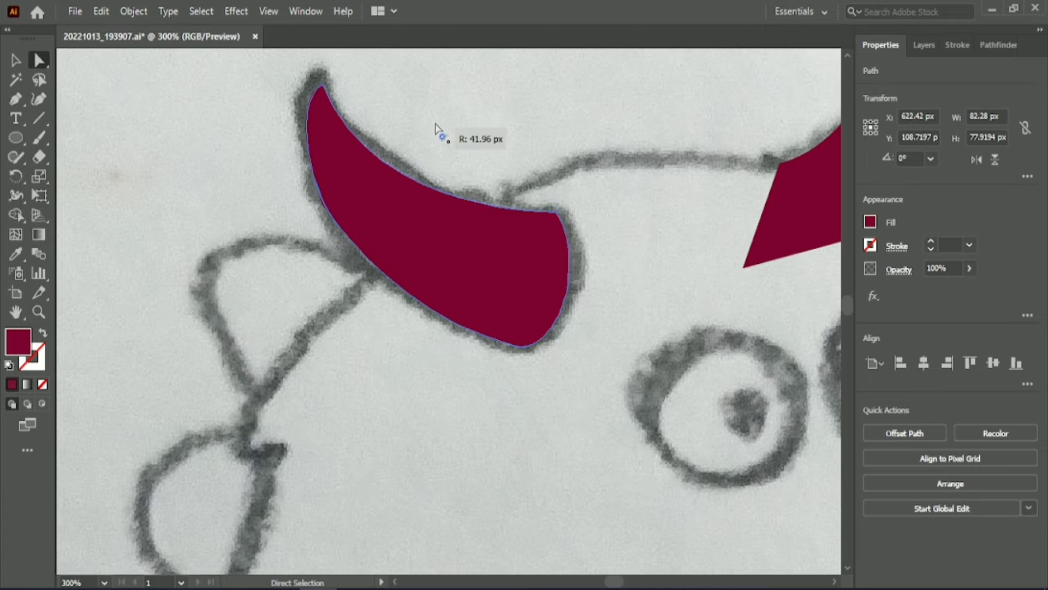
drag(549, 227, 545, 234)
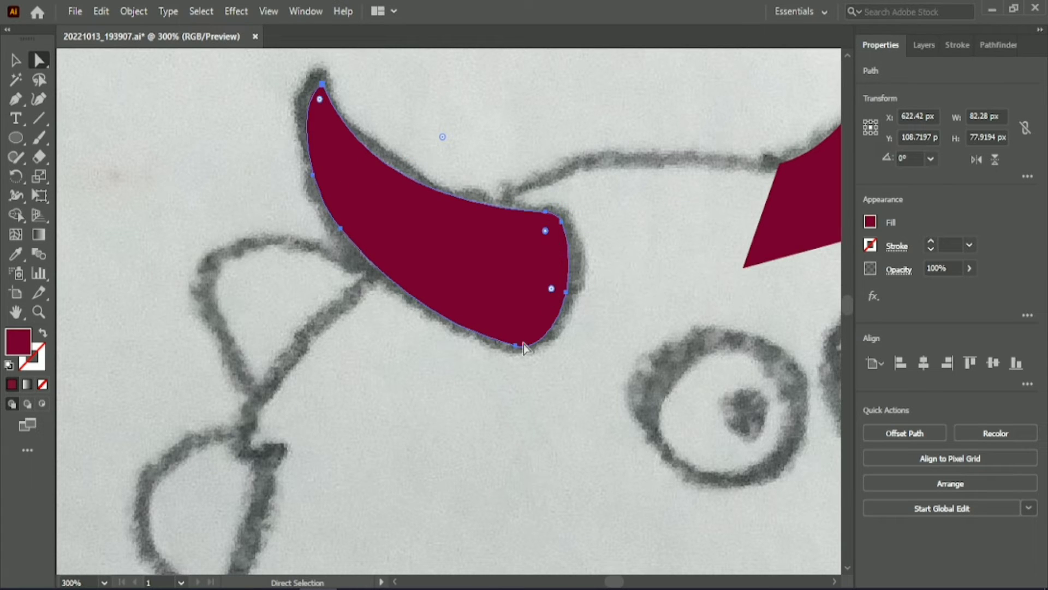
click(386, 393)
Begin the mouth outline with the Pen tool above the front upper tooth and curve it down to the tooth's tip.
scroll(139, 220, down, 1)
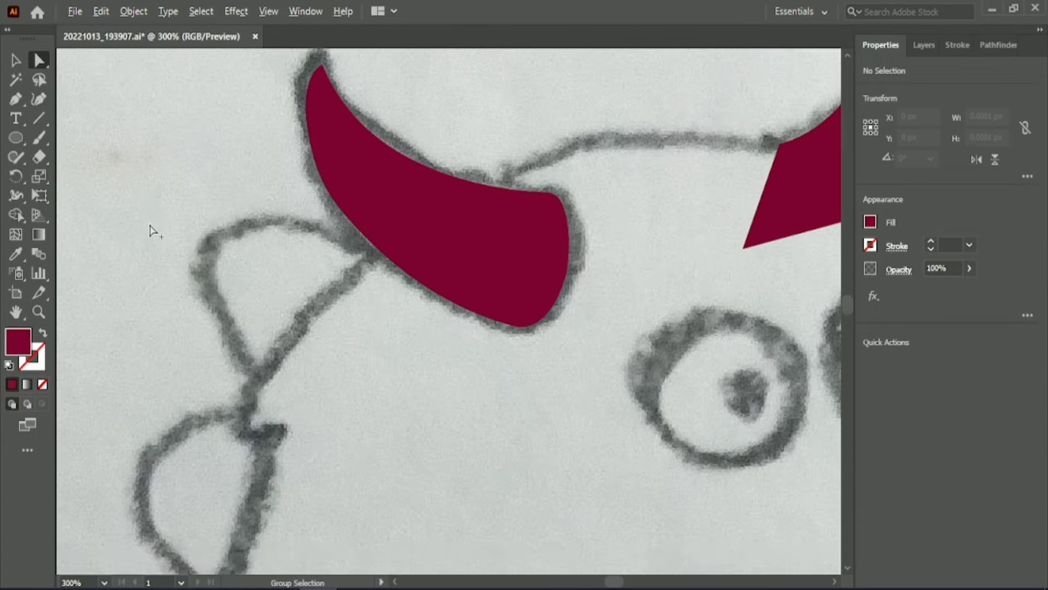
scroll(149, 229, down, 1)
scroll(620, 582, right, 5)
scroll(620, 581, left, 3)
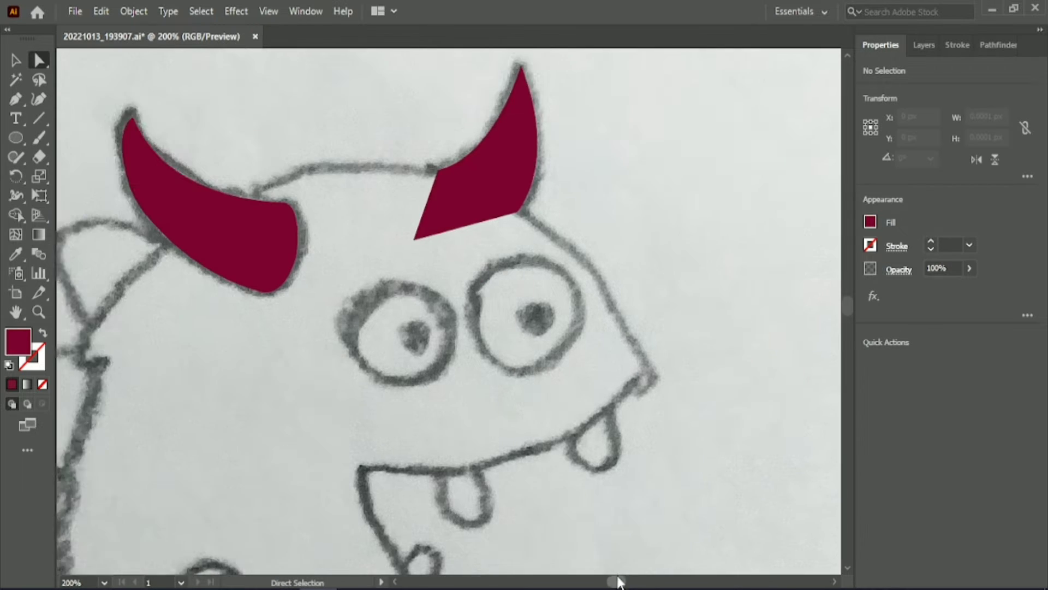
scroll(659, 421, down, 4)
click(15, 99)
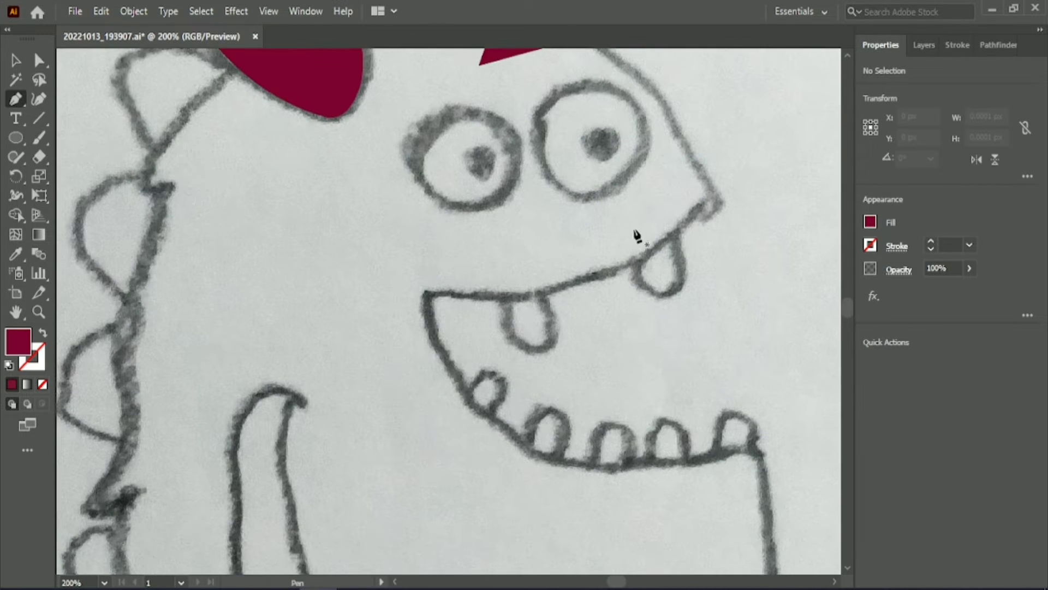
scroll(694, 271, up, 1)
click(661, 181)
click(677, 269)
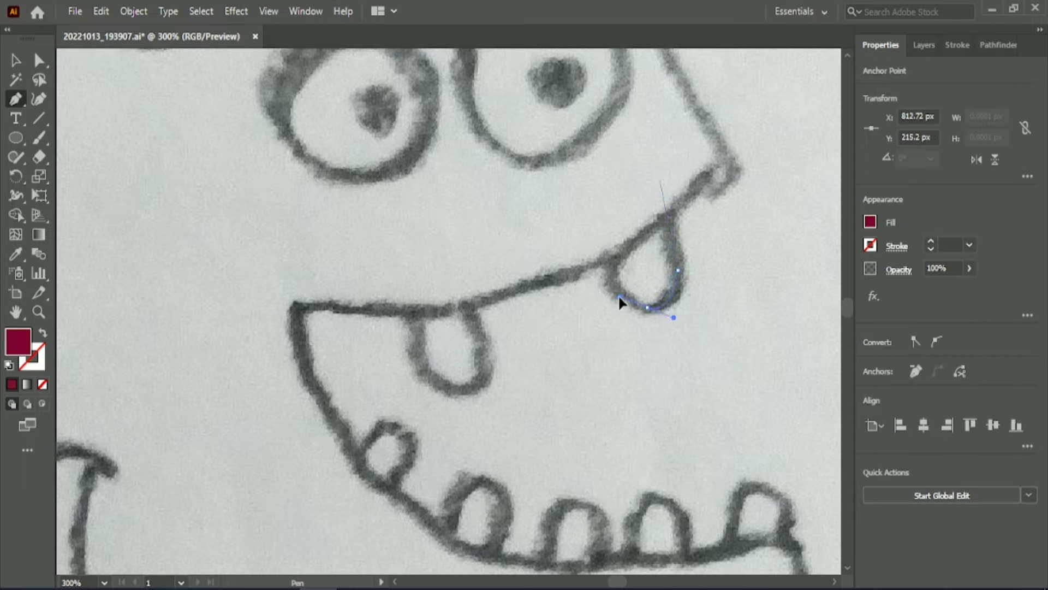
drag(618, 294, 140, 314)
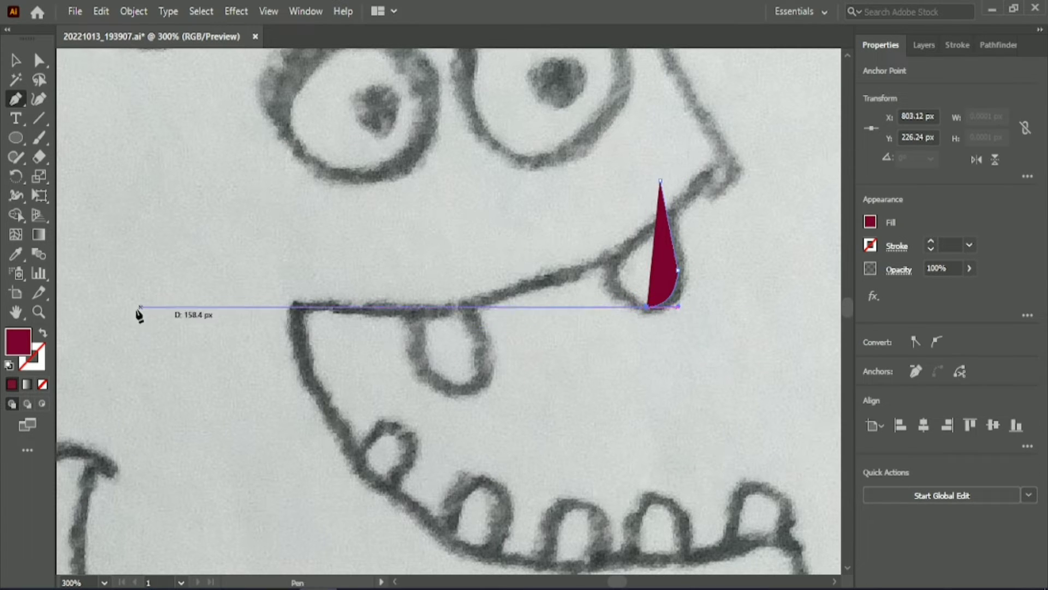
Swap fill and stroke to give the path a maroon outline, then trace the front upper tooth's remaining side past the lip line.
click(43, 333)
click(607, 259)
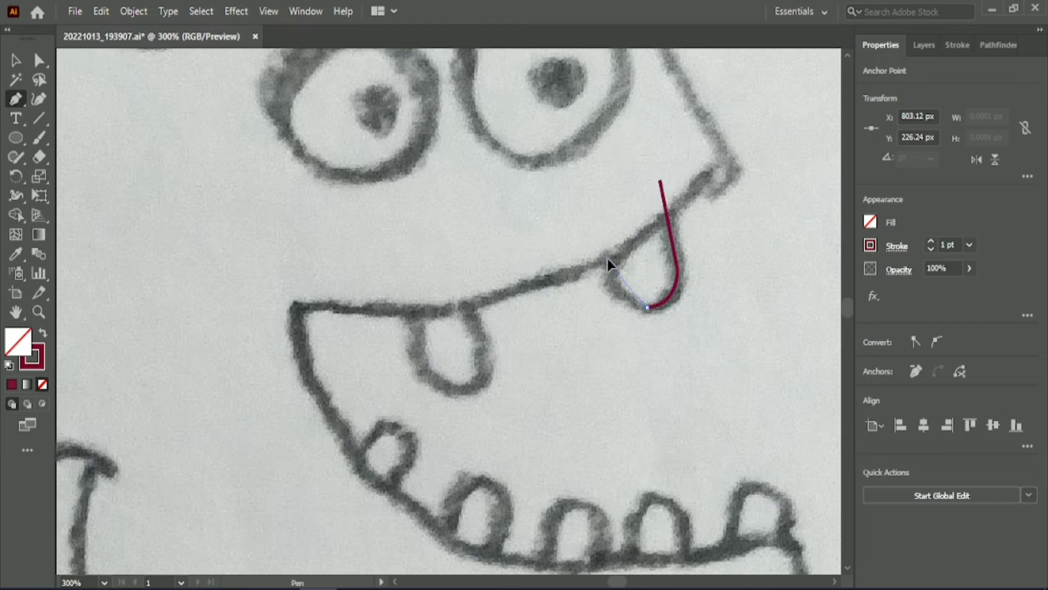
drag(605, 221, 611, 256)
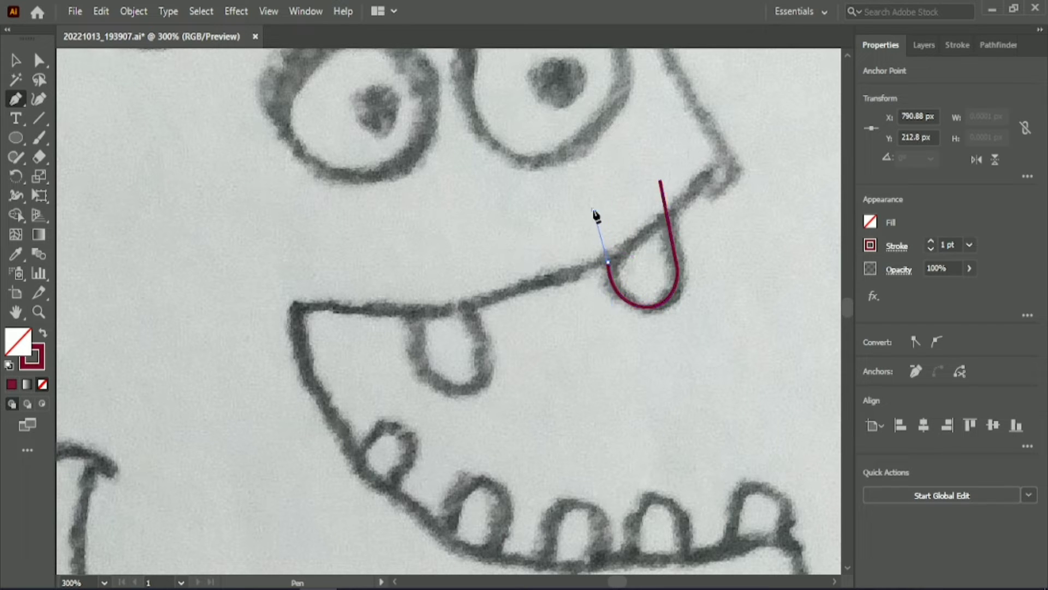
click(594, 209)
Continue the path across to the second upper tooth and trace around it, ending above the lip line.
click(461, 284)
drag(487, 392, 442, 389)
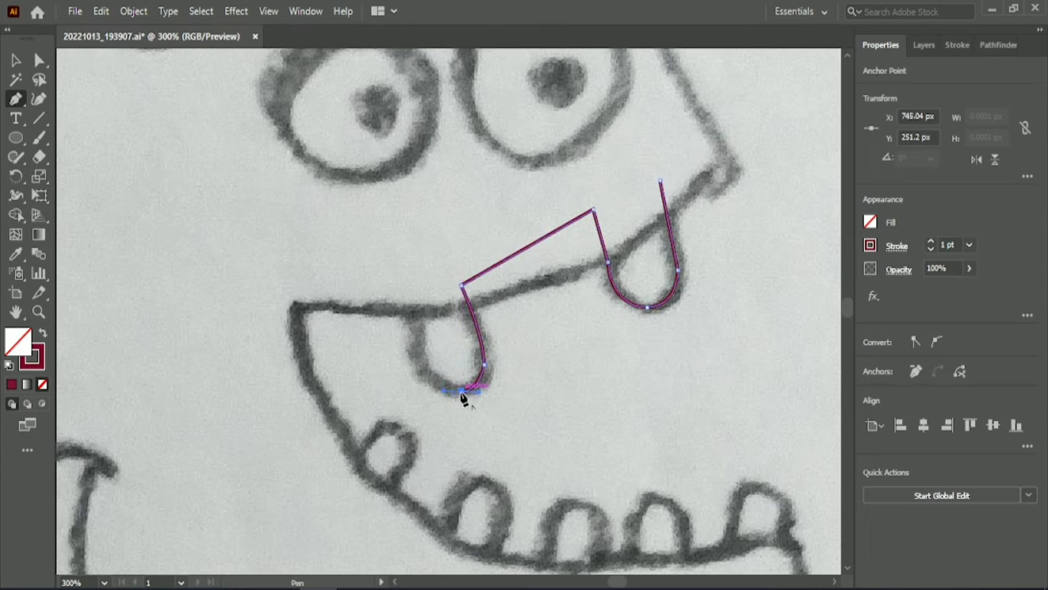
mouse_move(414, 346)
mouse_down()
mouse_move(411, 305)
mouse_move(416, 350)
mouse_up()
drag(415, 282, 414, 284)
Extend the path loosely around the outside of the mouth's back corner and trace the first lower tooth.
click(206, 258)
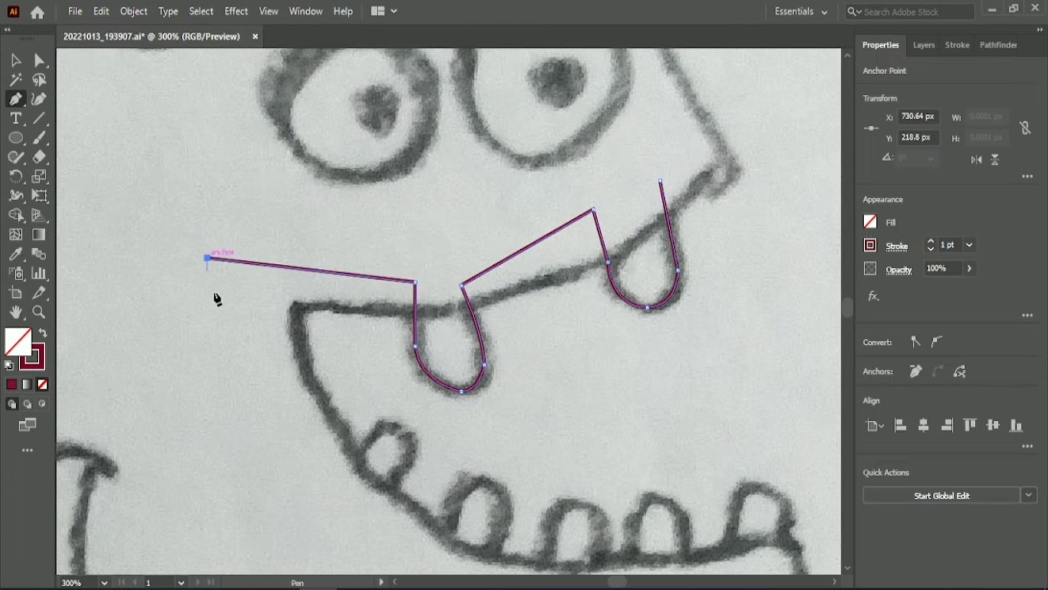
click(262, 444)
click(339, 481)
click(383, 427)
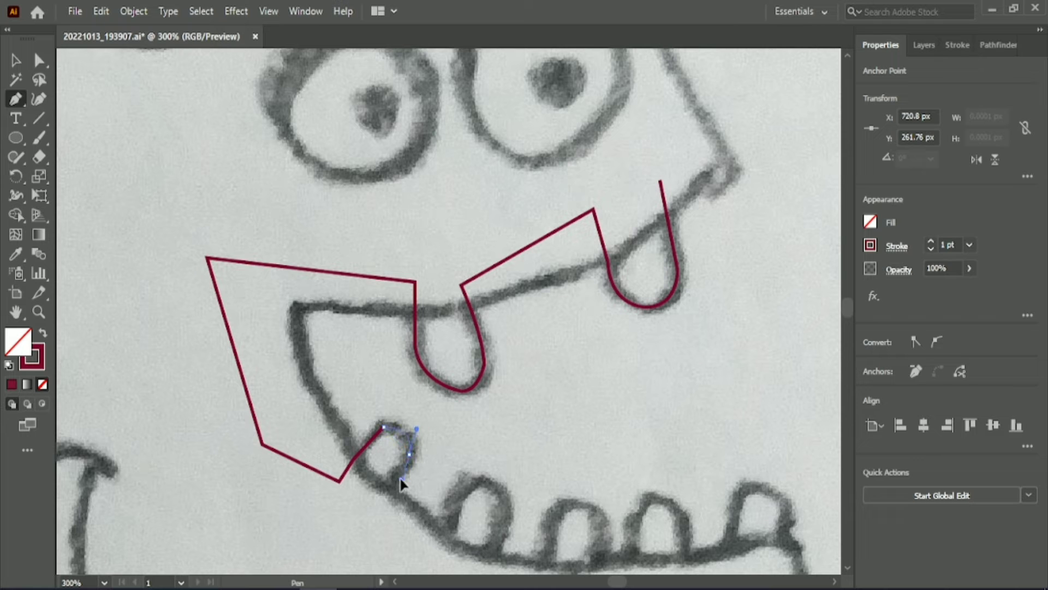
drag(401, 484, 404, 474)
scroll(409, 459, down, 3)
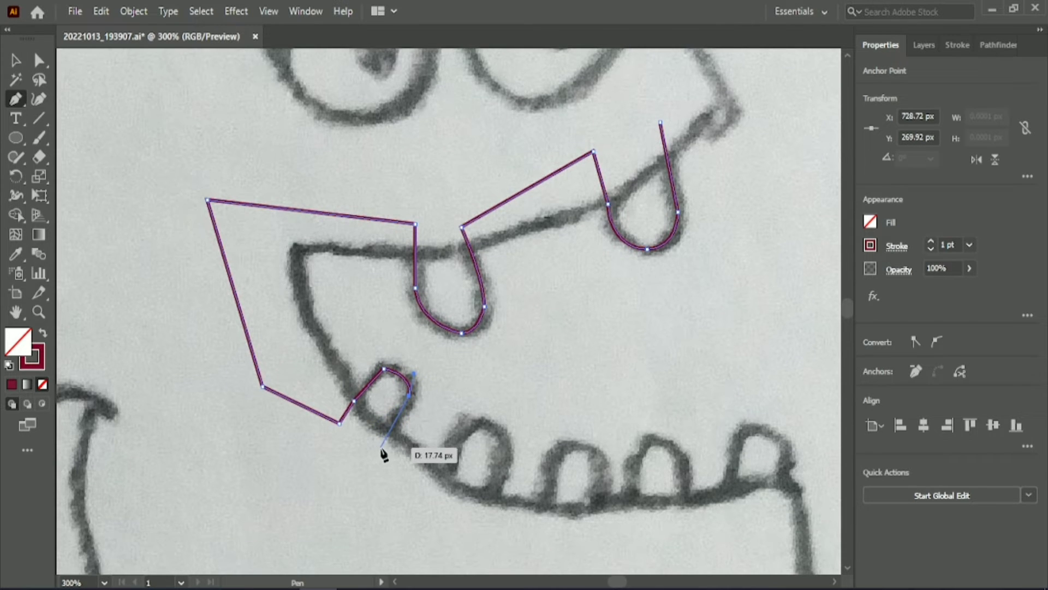
click(380, 447)
Continue the mouth path with the Pen tool around the second lower tooth, dipping below the lip line to the third tooth's base.
click(436, 492)
drag(488, 425, 525, 439)
click(487, 425)
drag(490, 509, 451, 374)
click(490, 301)
click(542, 314)
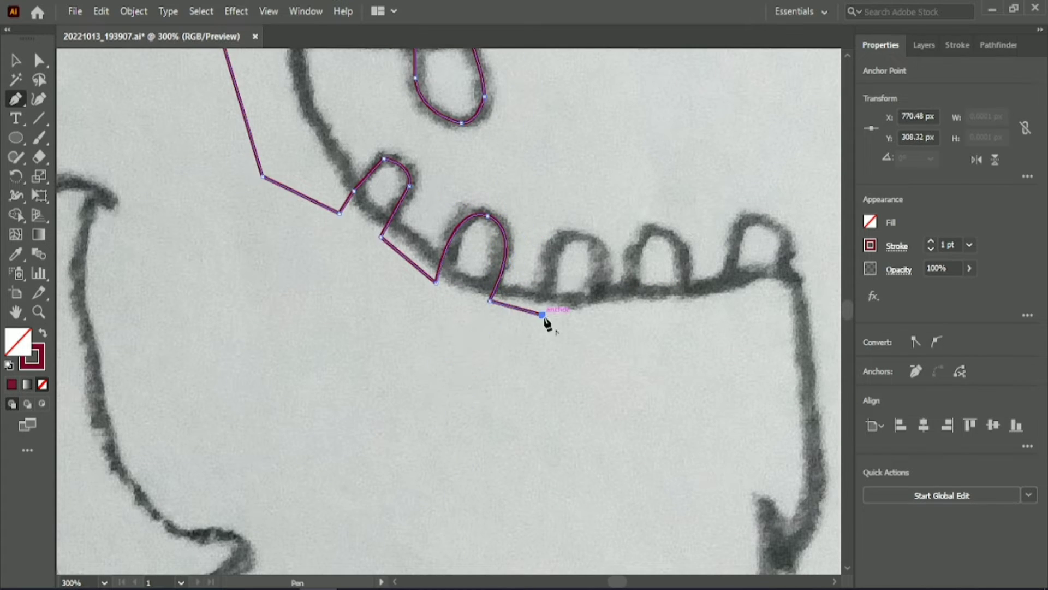
Trace the third lower tooth and extend the path below the lip line to the fourth tooth's base.
drag(571, 238, 604, 224)
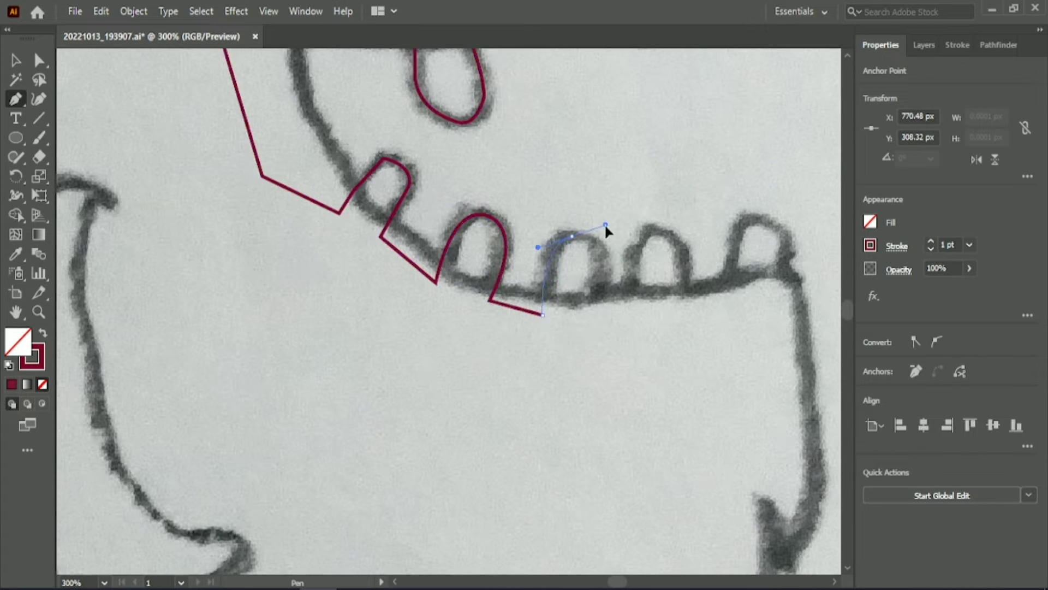
drag(600, 304, 600, 285)
click(599, 315)
click(632, 312)
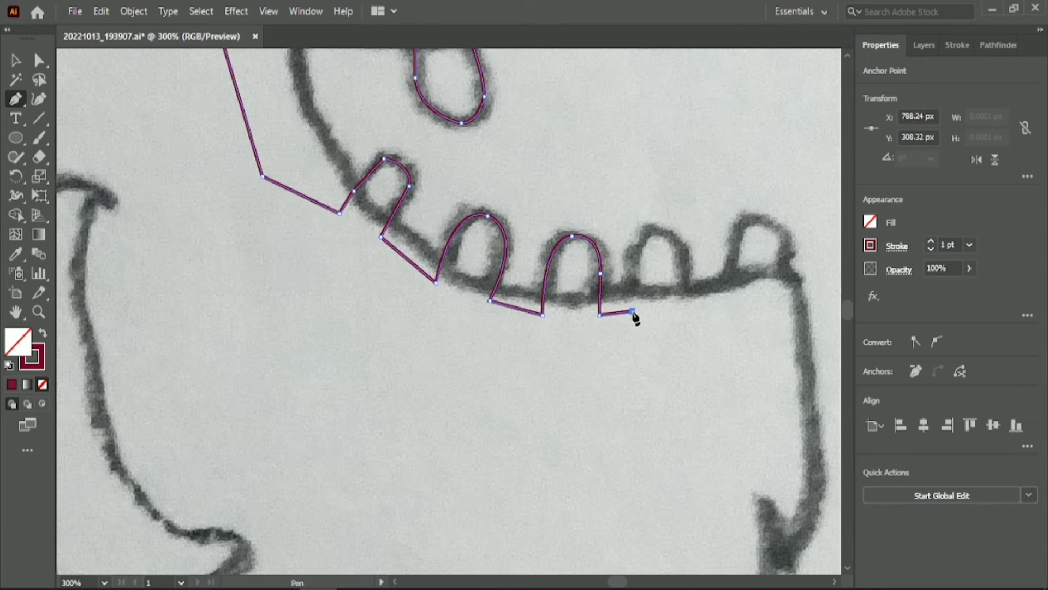
Trace around the fourth lower tooth and carry the path below the lip line to the fifth tooth's base.
drag(646, 236, 660, 215)
click(646, 236)
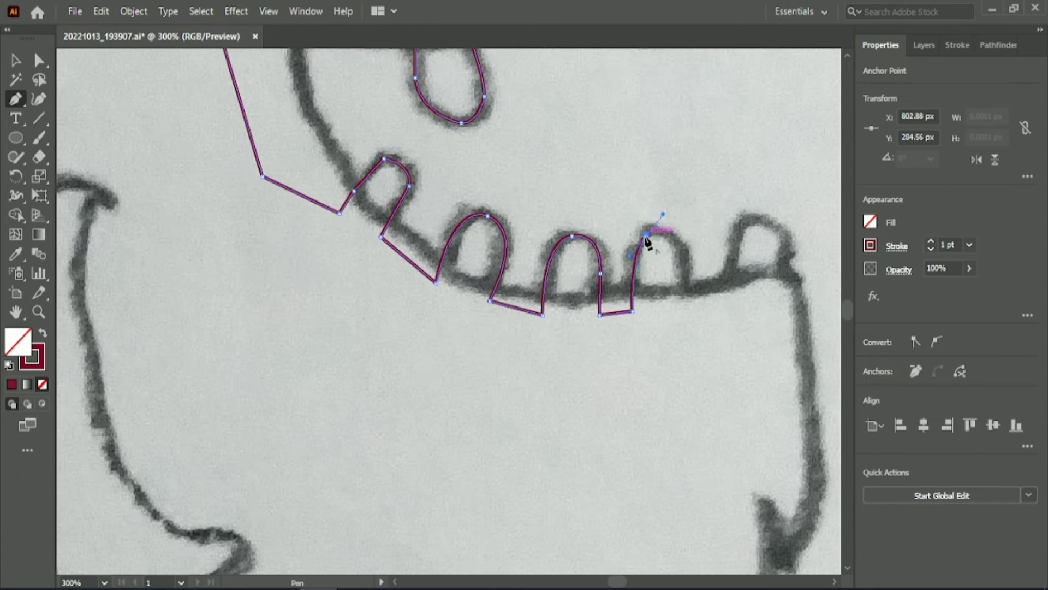
drag(685, 267, 689, 314)
click(684, 267)
click(685, 311)
click(733, 299)
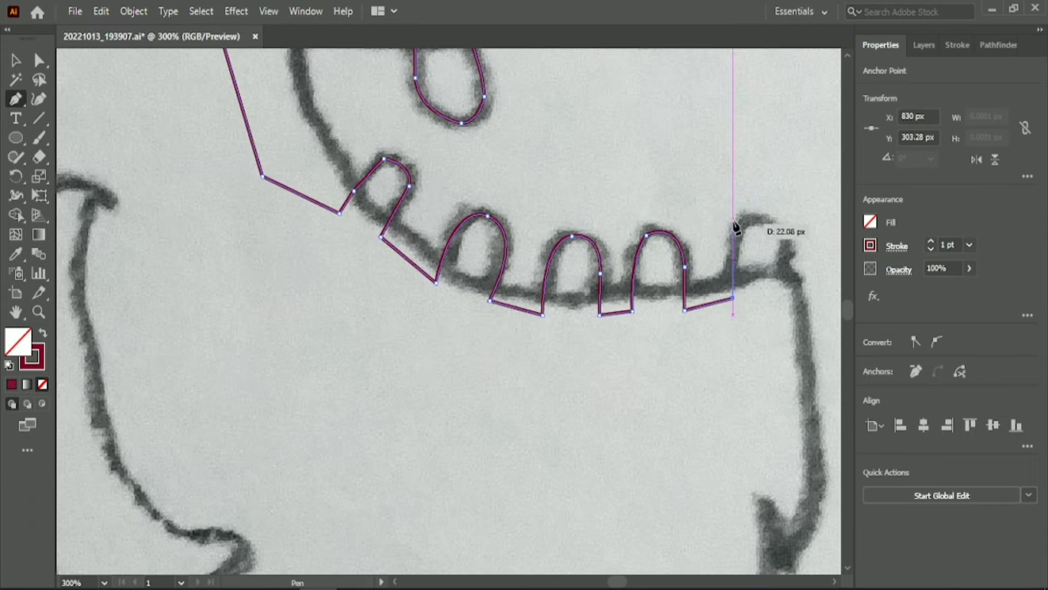
Curve the path over the front lower tooth and bring it down below the lip line.
drag(777, 205, 778, 203)
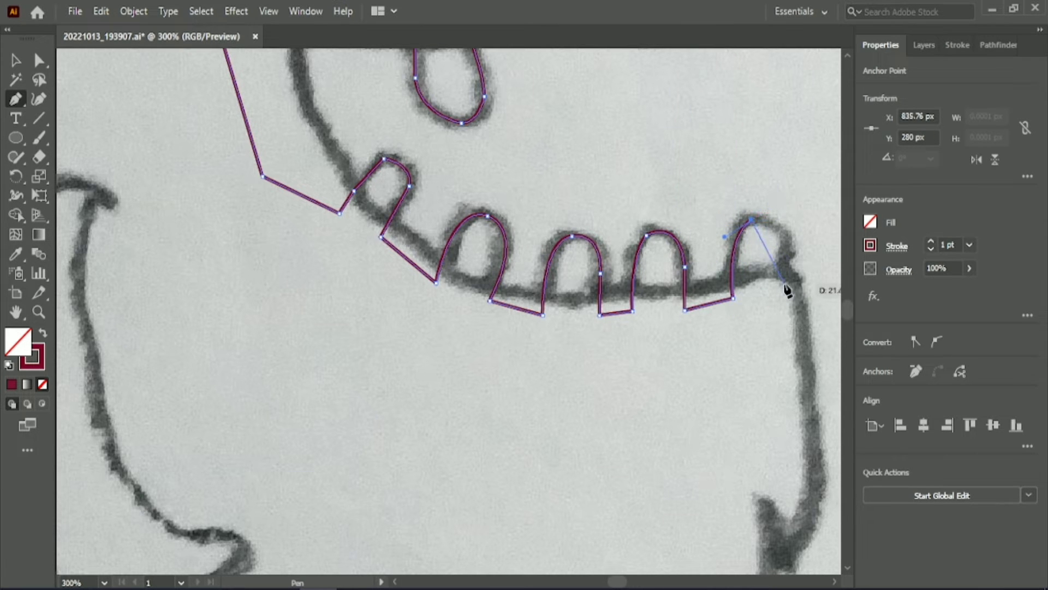
drag(782, 274, 767, 338)
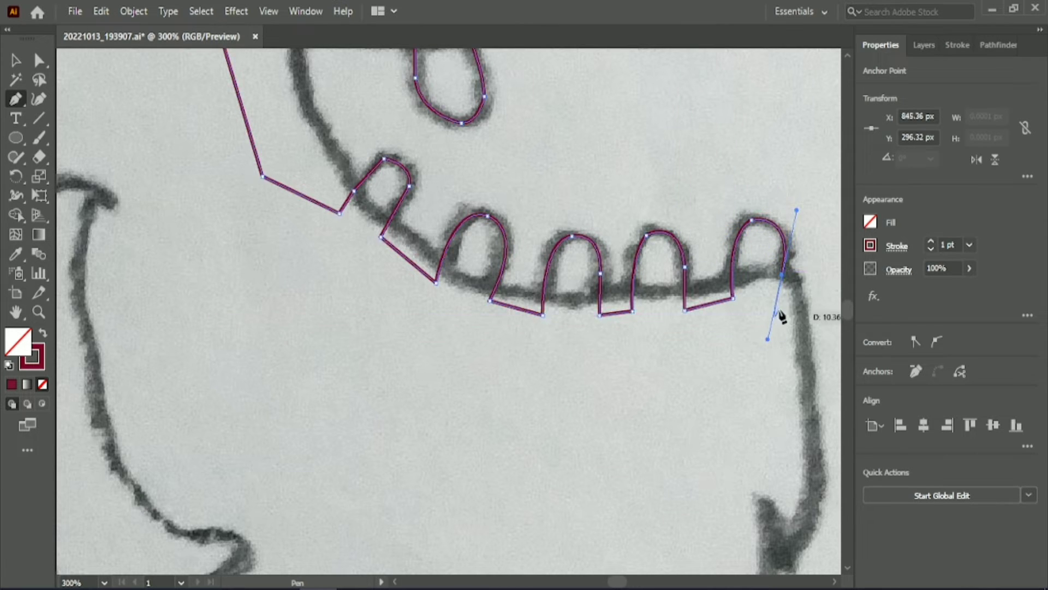
click(778, 312)
Run straight segments outside the lower lip, the mouth's back corner and the upper lip, closing the path at its starting point.
click(643, 342)
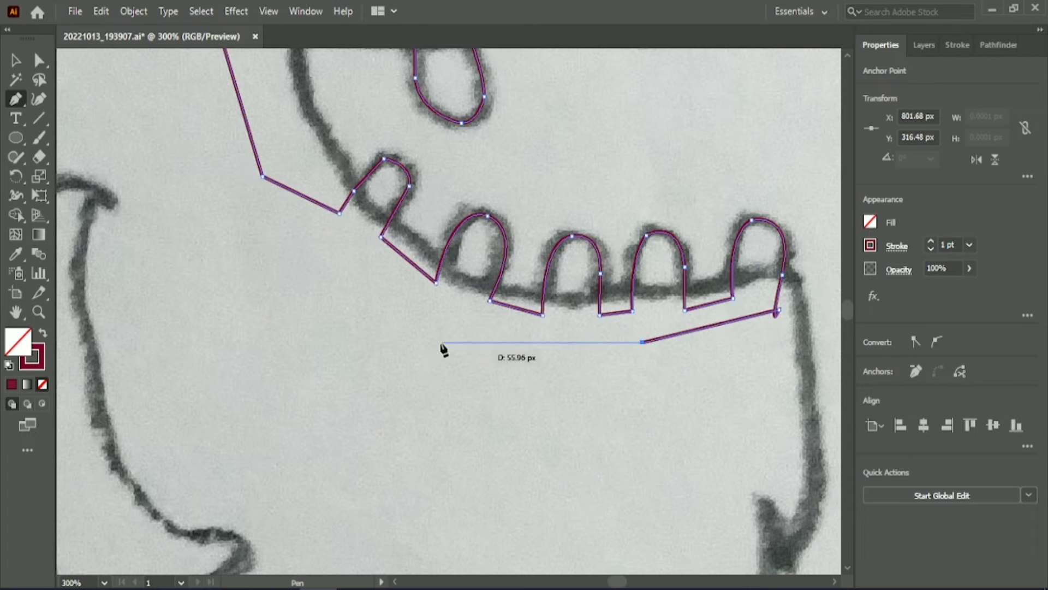
click(424, 336)
click(277, 263)
click(214, 164)
scroll(191, 161, up, 5)
click(175, 148)
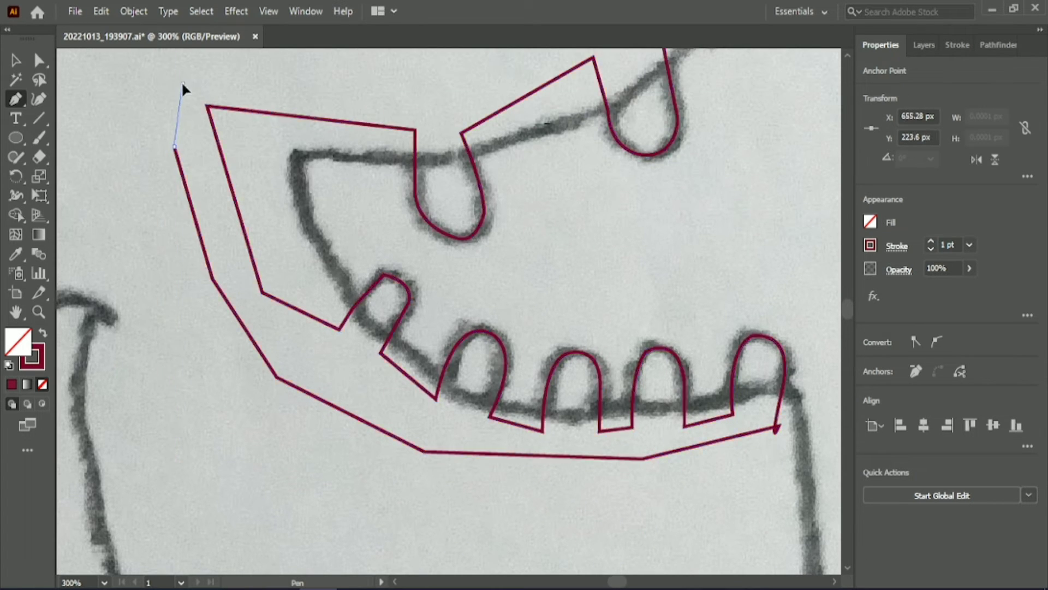
click(183, 84)
click(260, 89)
click(433, 114)
scroll(448, 120, up, 3)
click(660, 88)
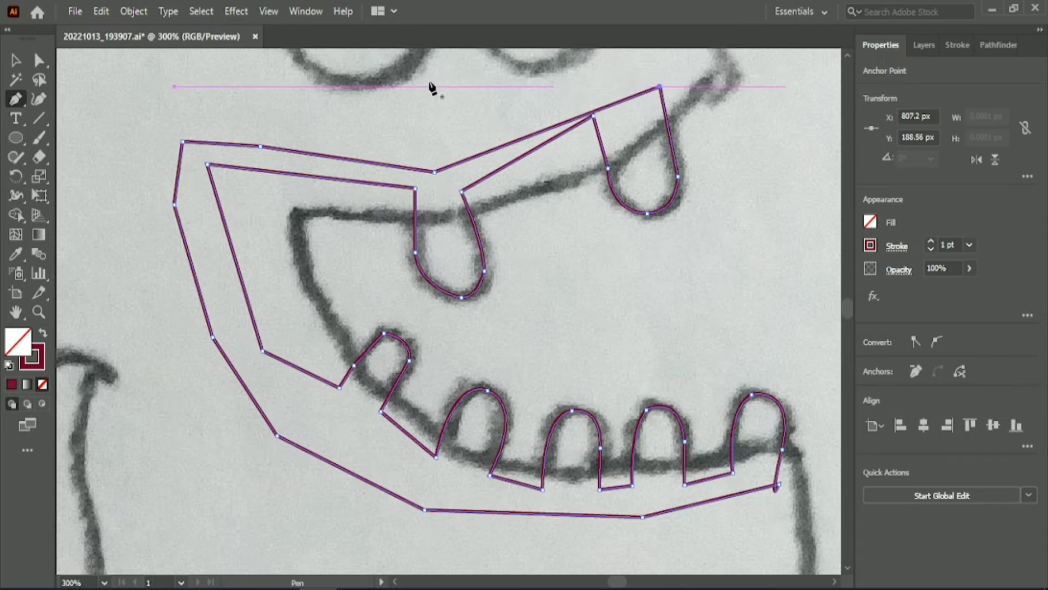
Swap fill and stroke so the closed mouth-and-teeth shape has a solid maroon fill.
key(v)
scroll(598, 326, down, 2)
click(43, 333)
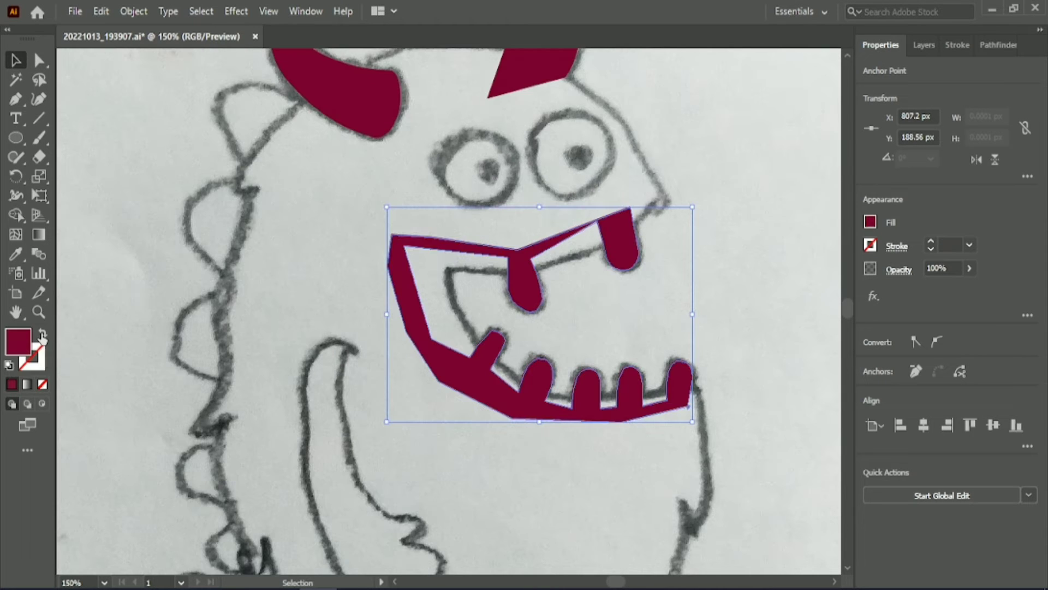
Round the side corners of the front upper tooth with the Direct Selection tool.
click(44, 57)
scroll(576, 346, up, 3)
scroll(697, 273, up, 3)
click(678, 293)
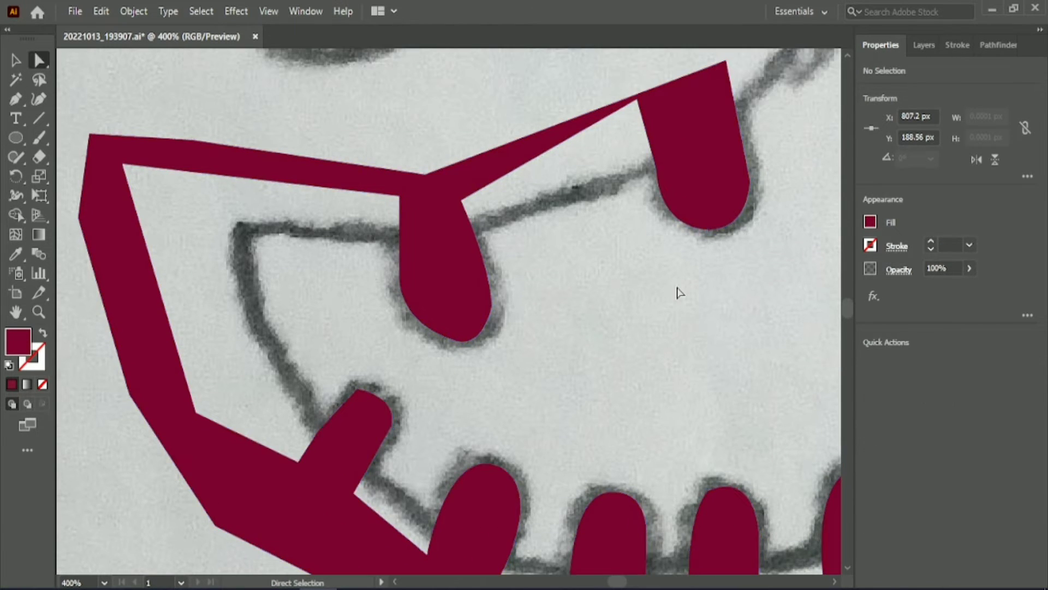
click(667, 168)
click(656, 169)
click(644, 208)
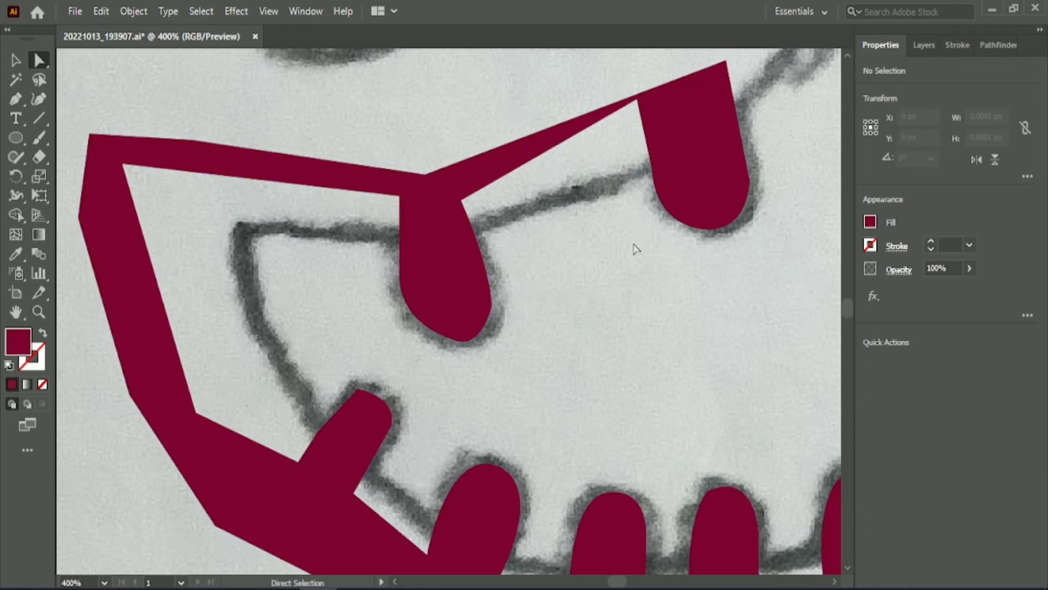
click(711, 192)
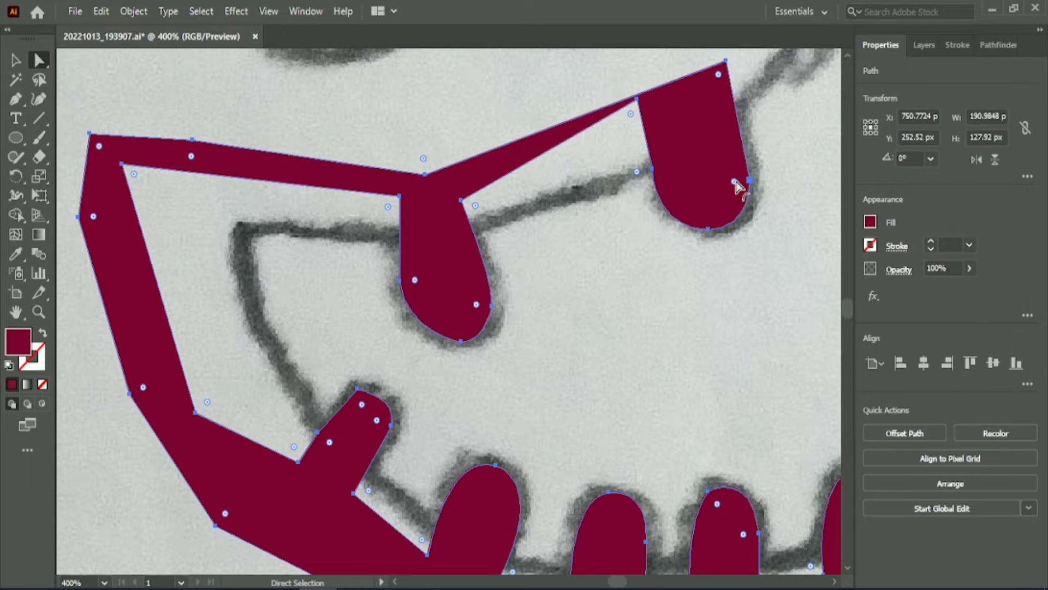
click(713, 275)
Round the side corners of the second upper tooth to smooth its outline.
click(434, 262)
drag(476, 306, 490, 223)
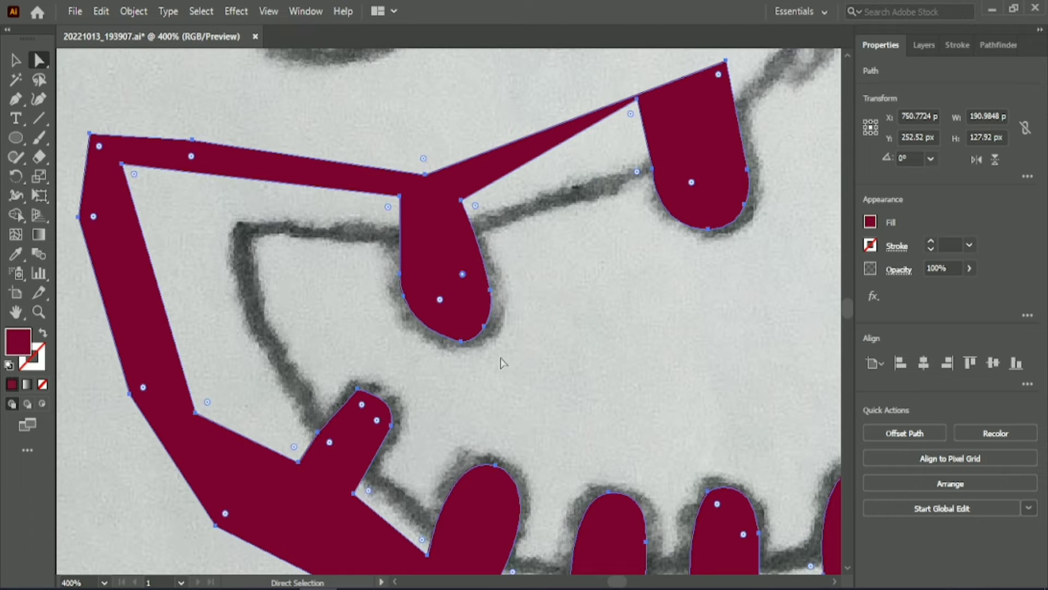
click(402, 299)
click(510, 390)
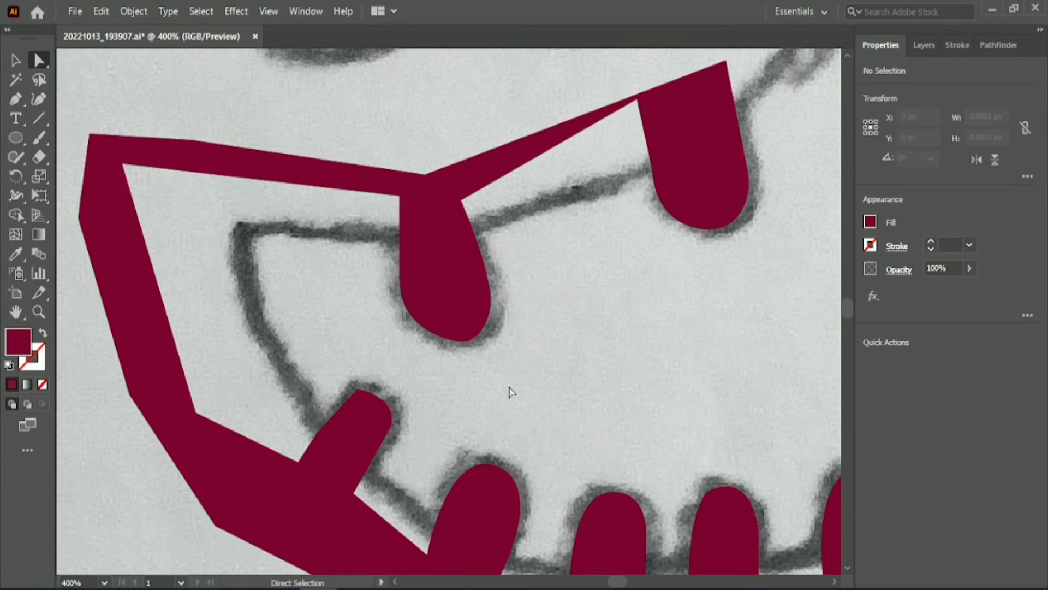
Round the tip and side corners of the rearmost lower tooth.
scroll(382, 355, down, 2)
click(349, 342)
click(358, 329)
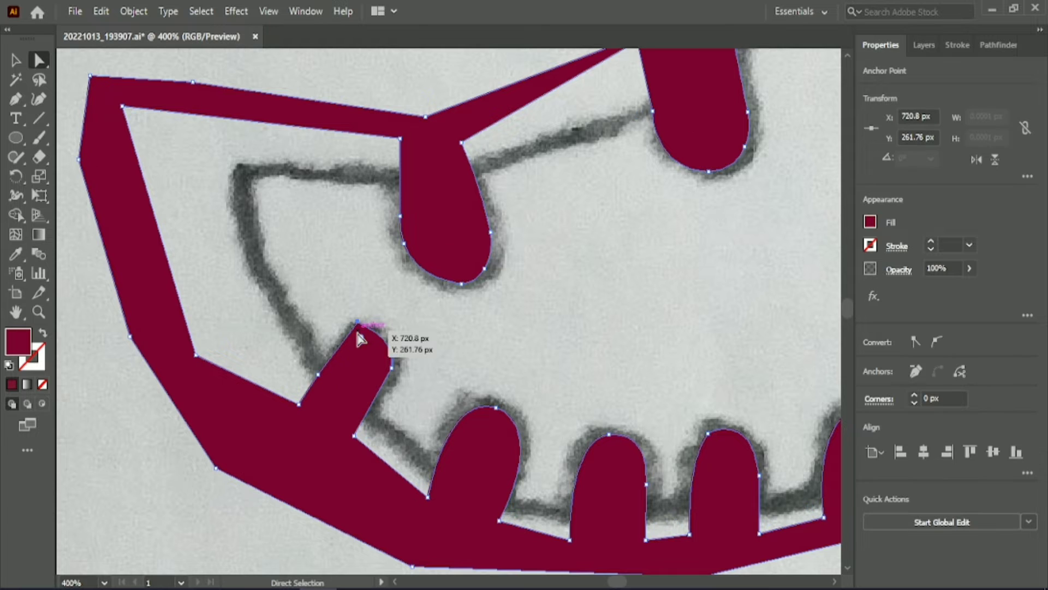
drag(353, 337, 370, 370)
click(394, 397)
scroll(394, 382, down, 2)
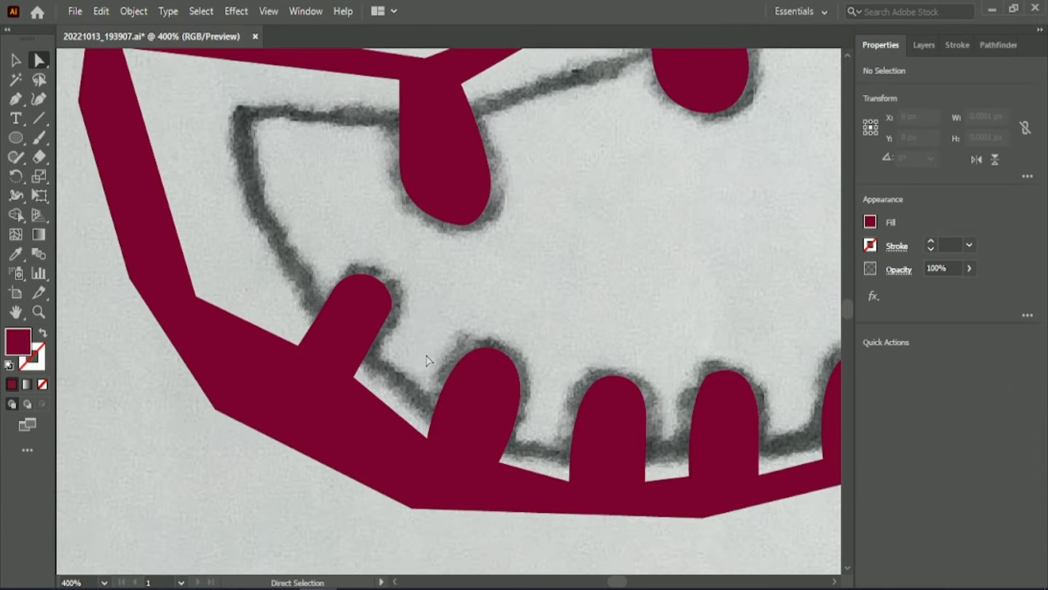
click(372, 316)
drag(377, 307, 366, 298)
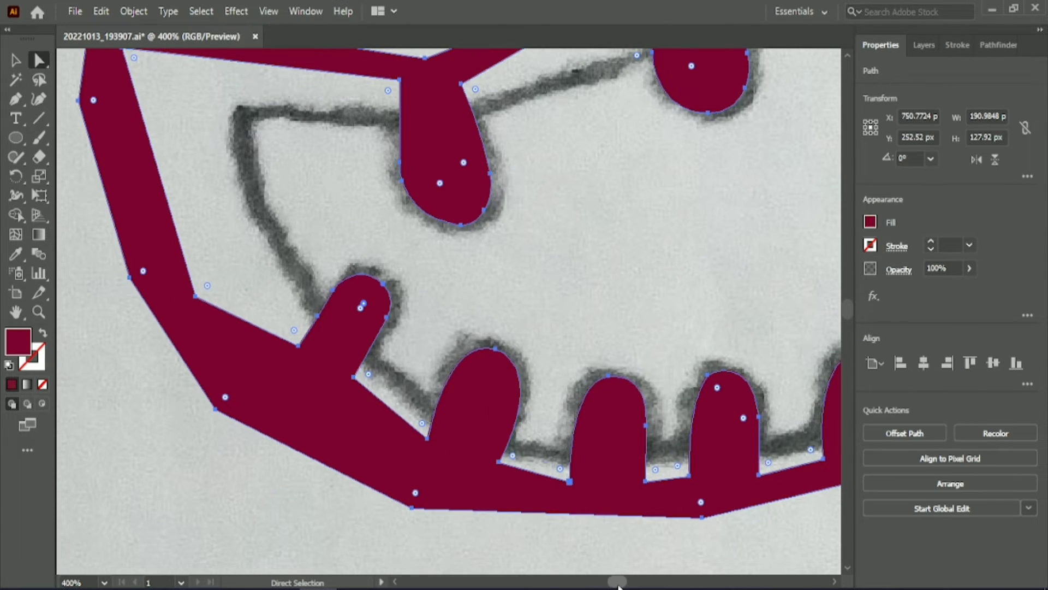
Round the tip corners of the fourth and fifth lower teeth.
drag(619, 585, 620, 585)
click(628, 333)
click(595, 389)
drag(586, 387, 593, 397)
click(640, 296)
click(724, 376)
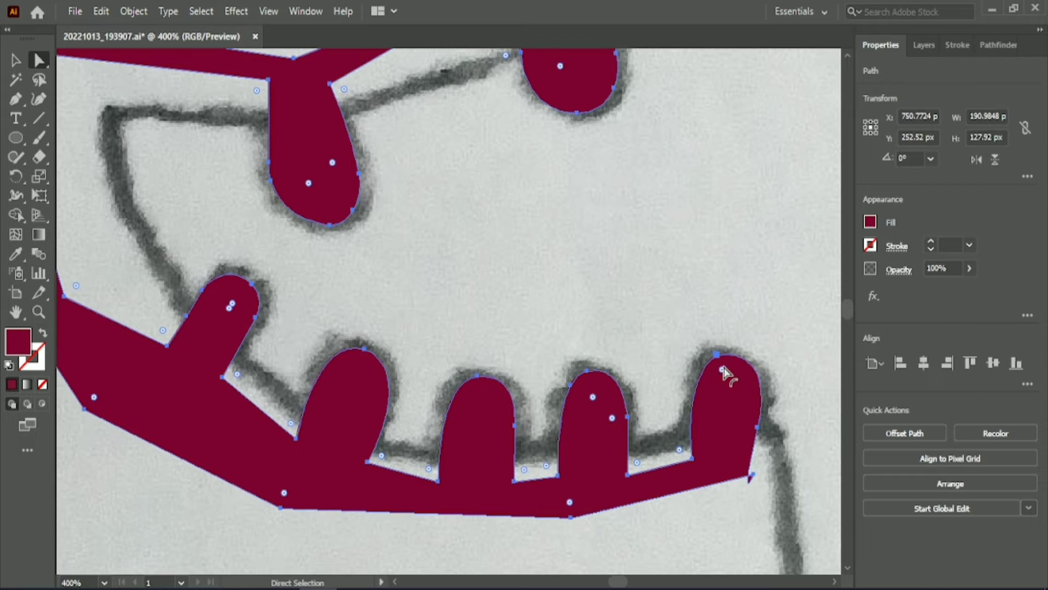
drag(724, 374, 729, 386)
click(648, 303)
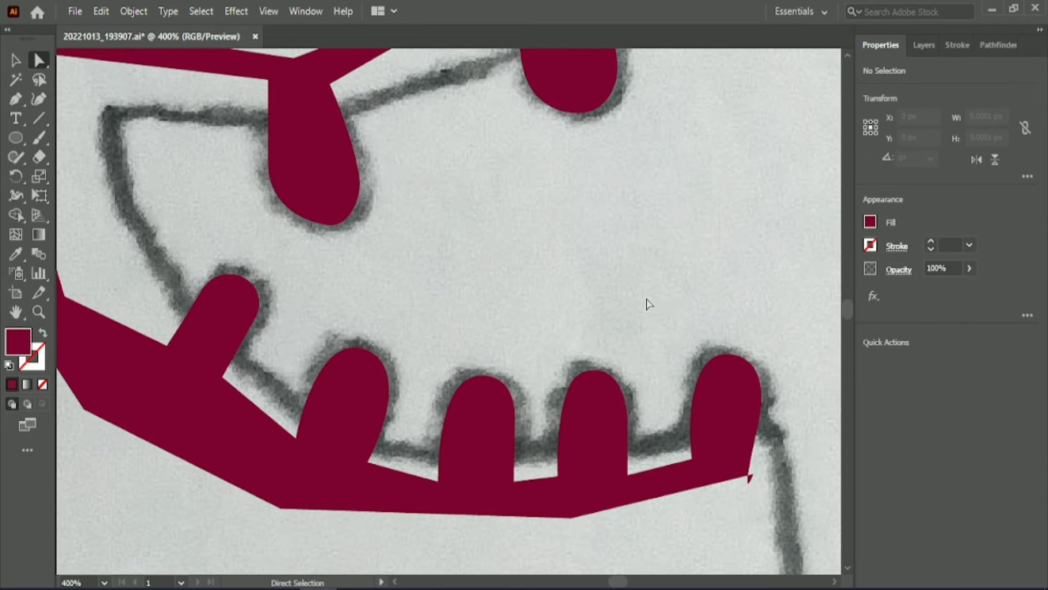
Activate the Ellipse tool and set the fill to white.
scroll(648, 303, down, 5)
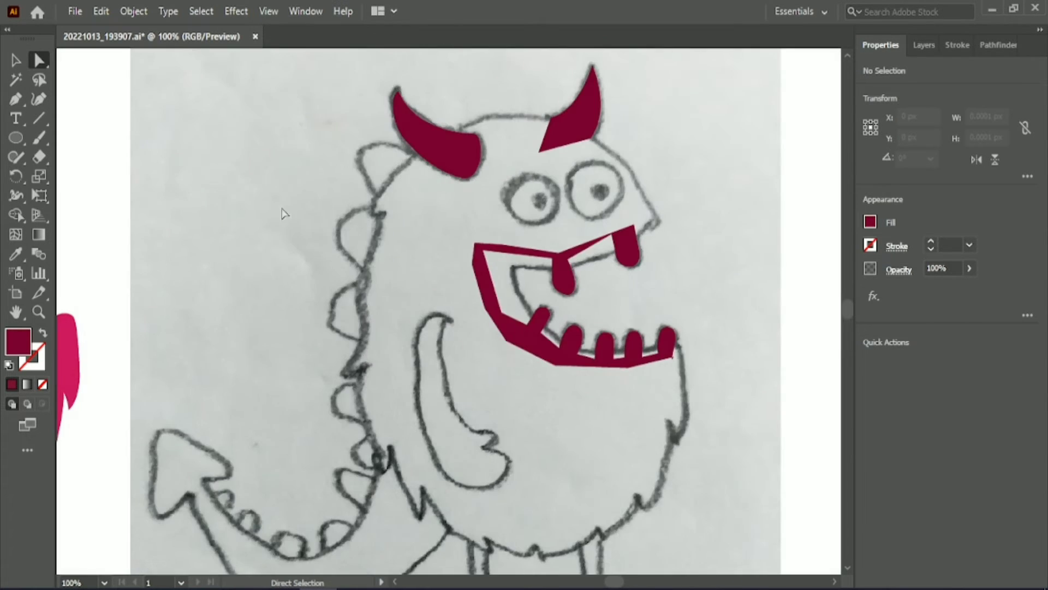
key(v)
drag(32, 140, 65, 174)
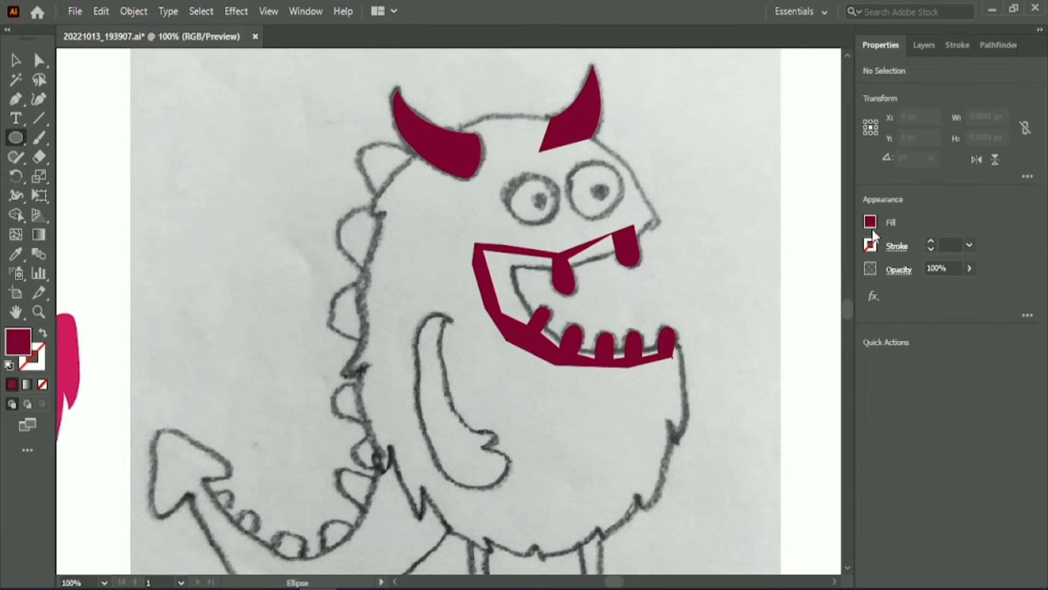
click(870, 222)
click(722, 362)
key(Escape)
Draw a white circle over the sketched front eye and fit it to about 52 px in diameter.
scroll(589, 173, up, 2)
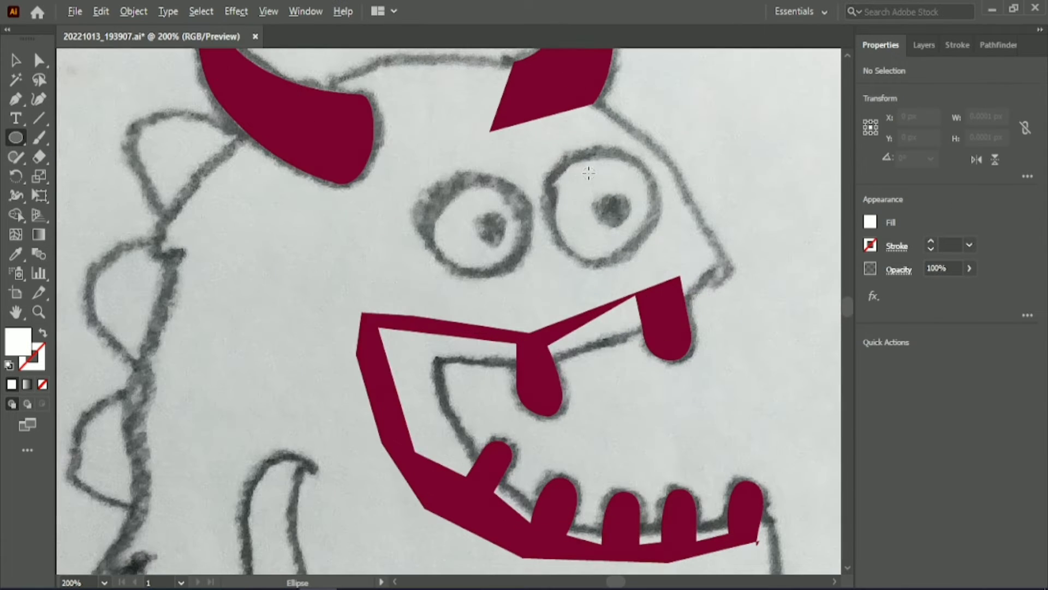
drag(552, 171, 620, 269)
key(ctrl+z)
drag(559, 173, 650, 269)
key(v)
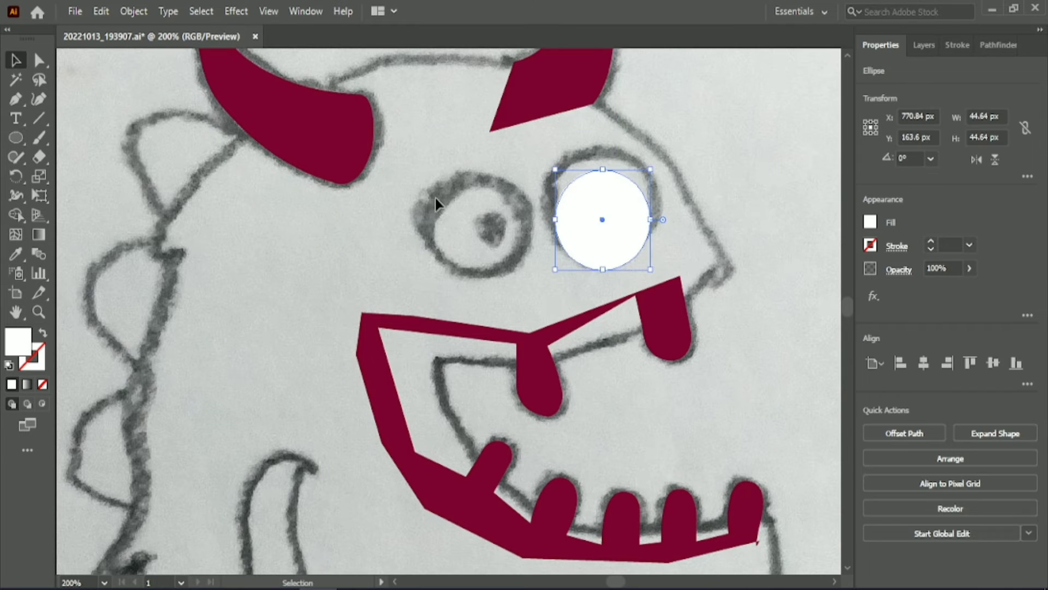
drag(600, 217, 658, 204)
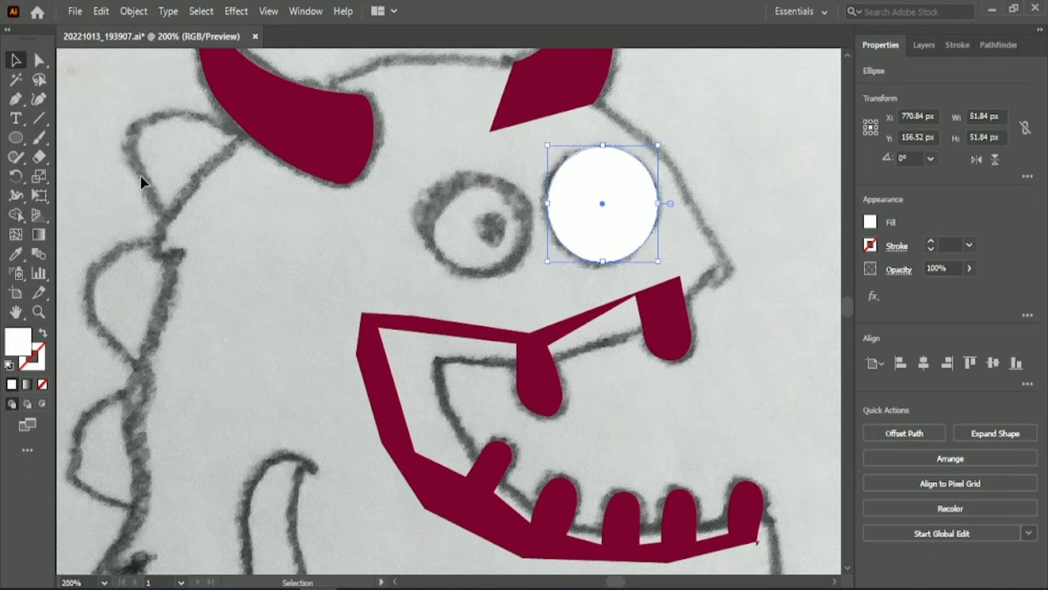
Duplicate the front eye circle, fill the copy black and shrink it to a pupil about 15 px wide.
mouse_move(261, 253)
mouse_down()
mouse_move(283, 276)
mouse_move(351, 300)
mouse_move(627, 227)
mouse_move(602, 205)
mouse_up()
click(871, 221)
click(712, 361)
click(920, 236)
click(735, 222)
click(595, 184)
drag(549, 145, 550, 146)
click(614, 218)
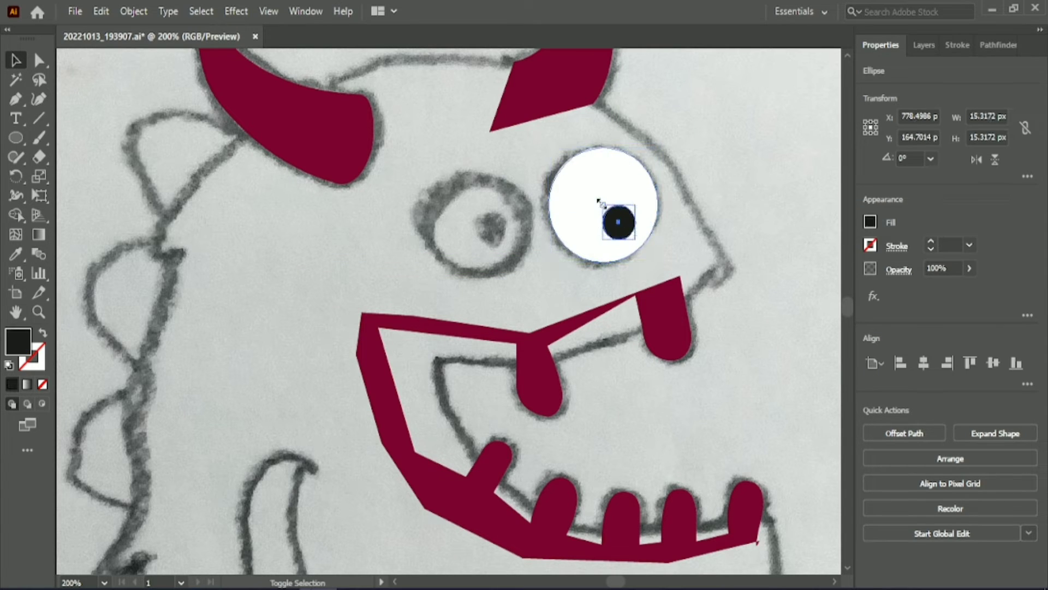
Enlarge the black pupil slightly and adjust its position in the front eye.
key(Right)
key(Right)
key(Down)
click(706, 234)
click(627, 220)
click(694, 246)
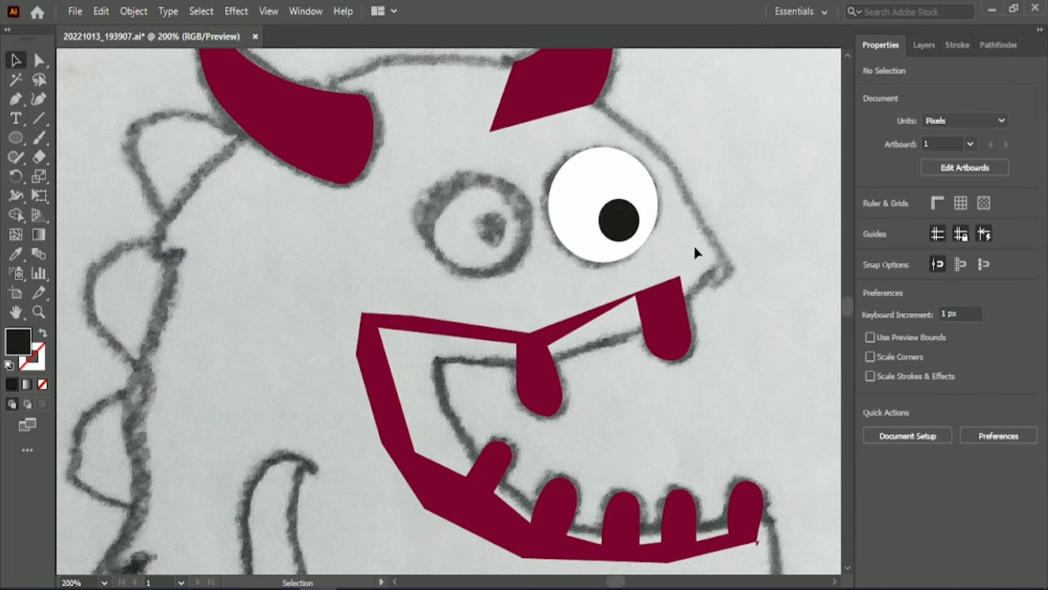
Copy the white eye and its pupil onto the sketched back eye.
click(612, 219)
drag(601, 221, 475, 238)
click(774, 207)
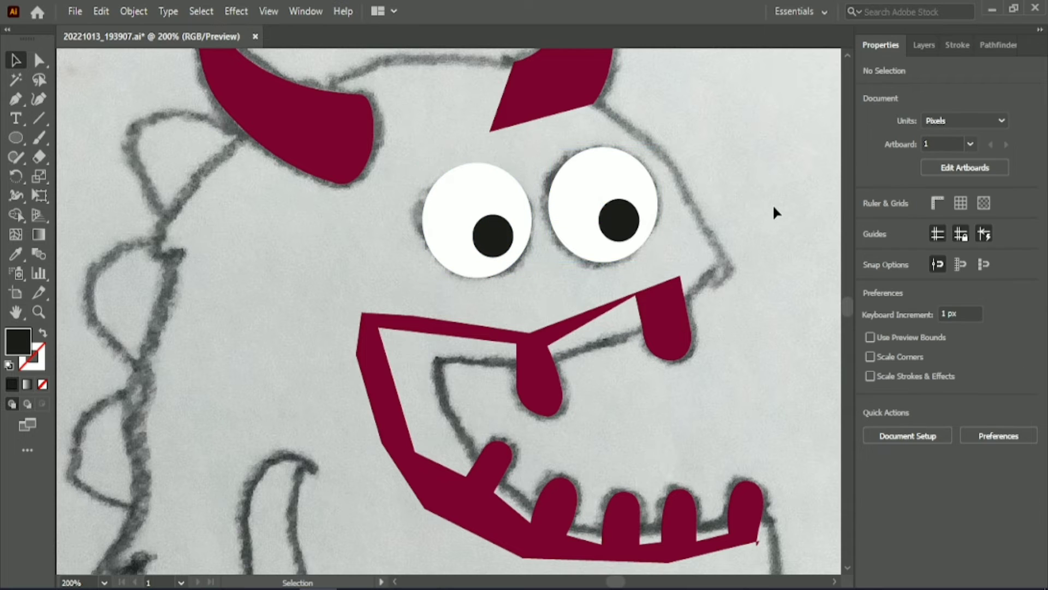
Sample the mouth's maroon fill with the Eyedropper and activate the Pen tool for tracing the arm.
drag(616, 582, 614, 582)
scroll(434, 419, down, 5)
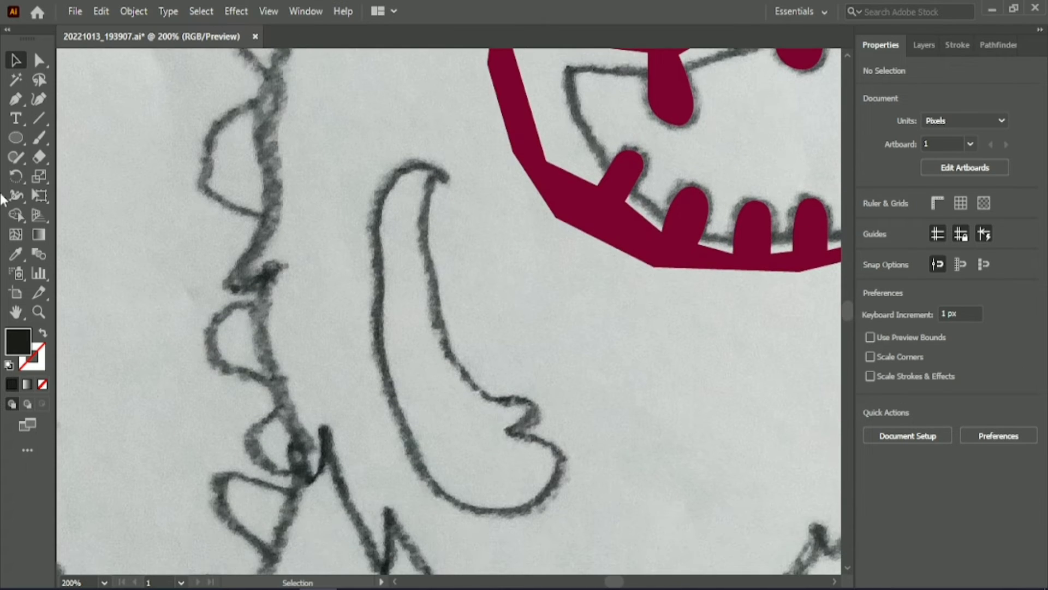
click(15, 102)
click(15, 254)
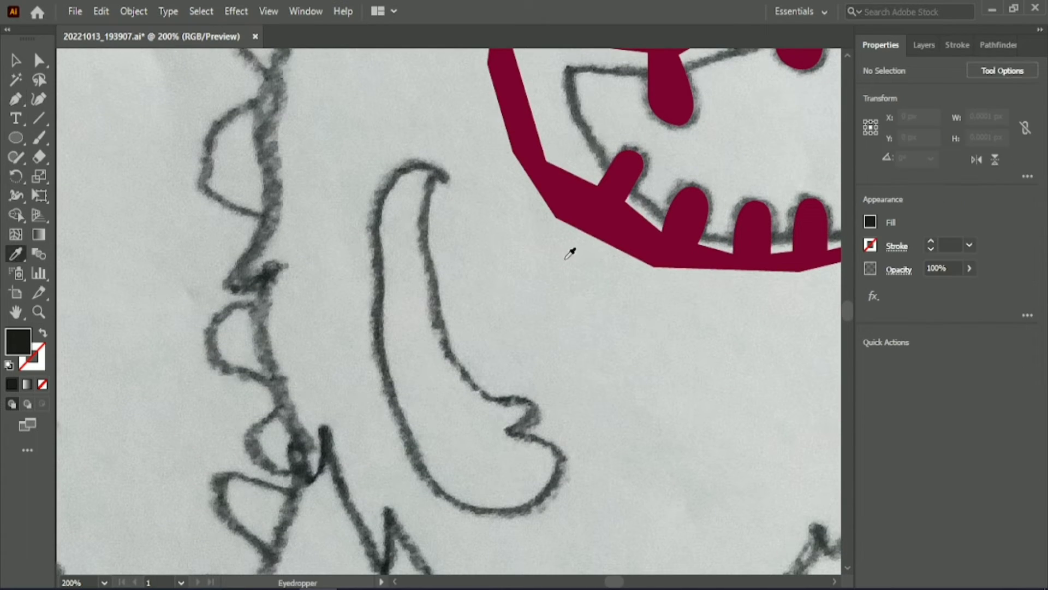
click(592, 221)
click(15, 99)
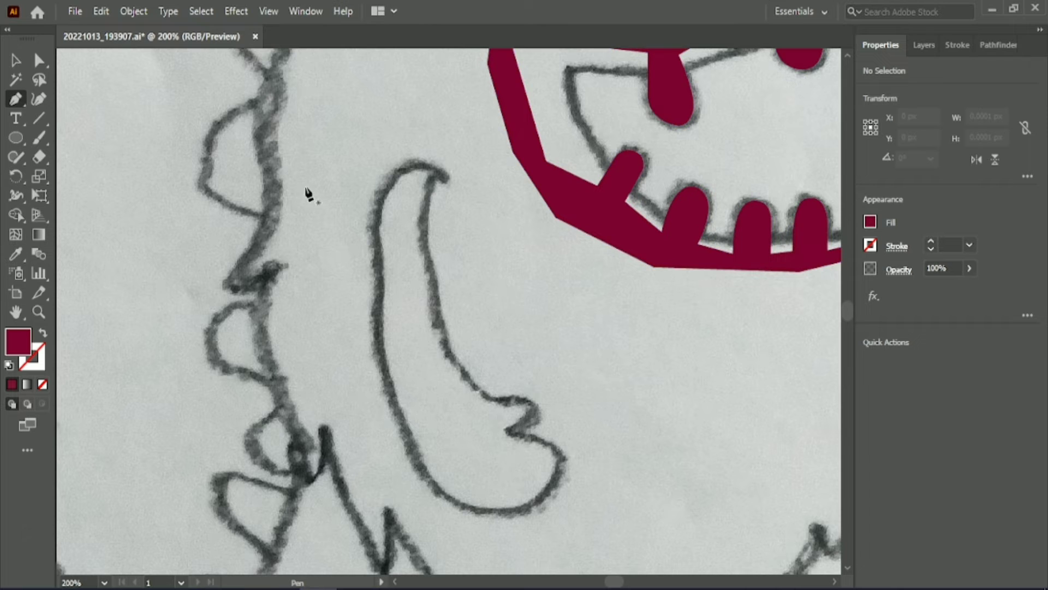
Trace the inner edge of the sketched arm with a maroon-filled Pen path, curving from the upper tip down to the thumb.
ctrl+click(524, 279)
scroll(482, 250, down, 2)
scroll(481, 249, up, 1)
click(392, 97)
click(400, 330)
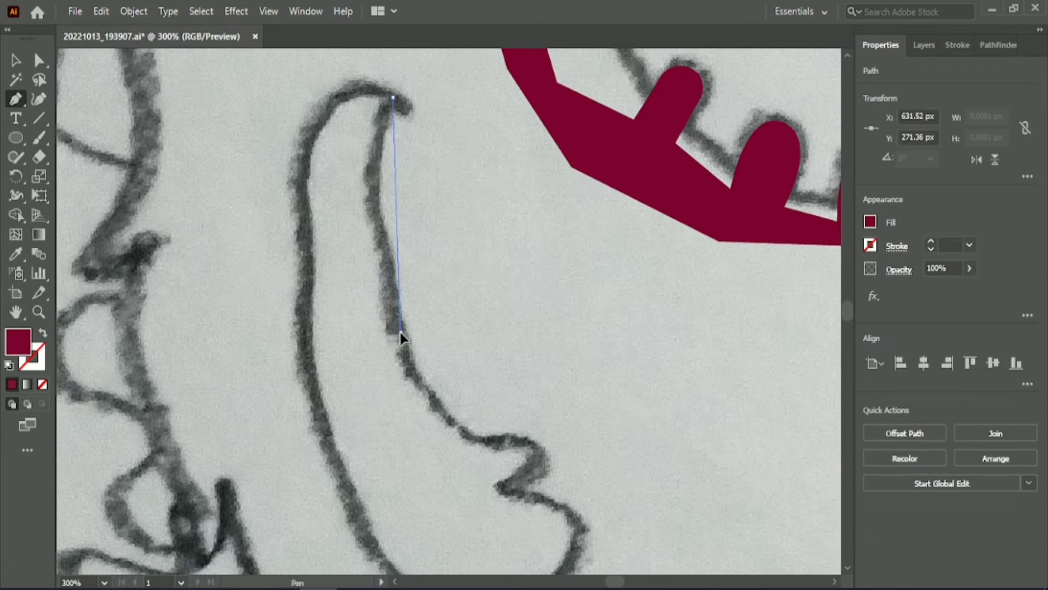
drag(460, 495, 453, 502)
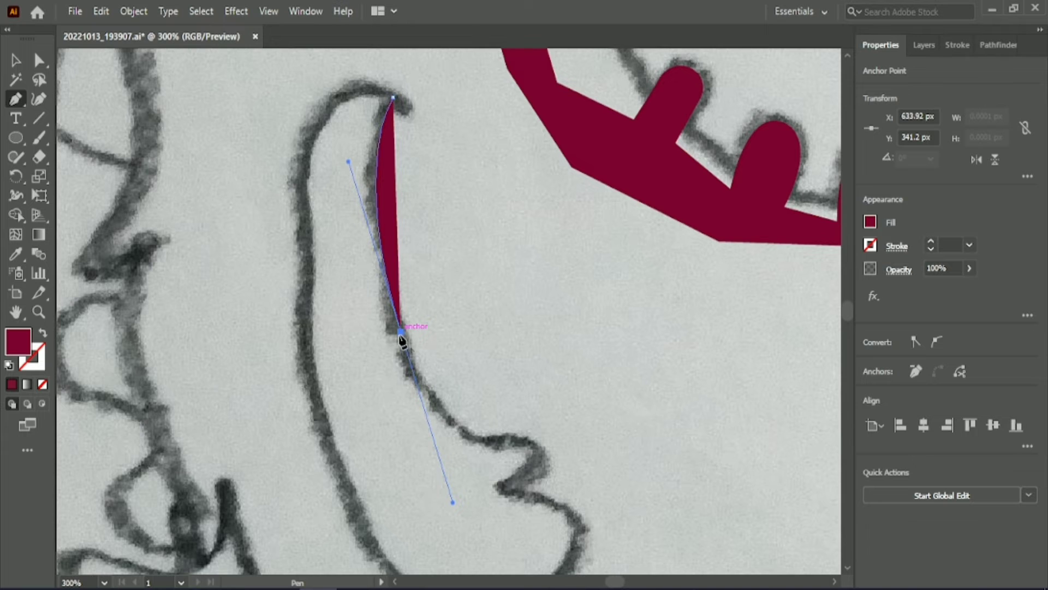
scroll(401, 339, down, 2)
drag(482, 402, 554, 445)
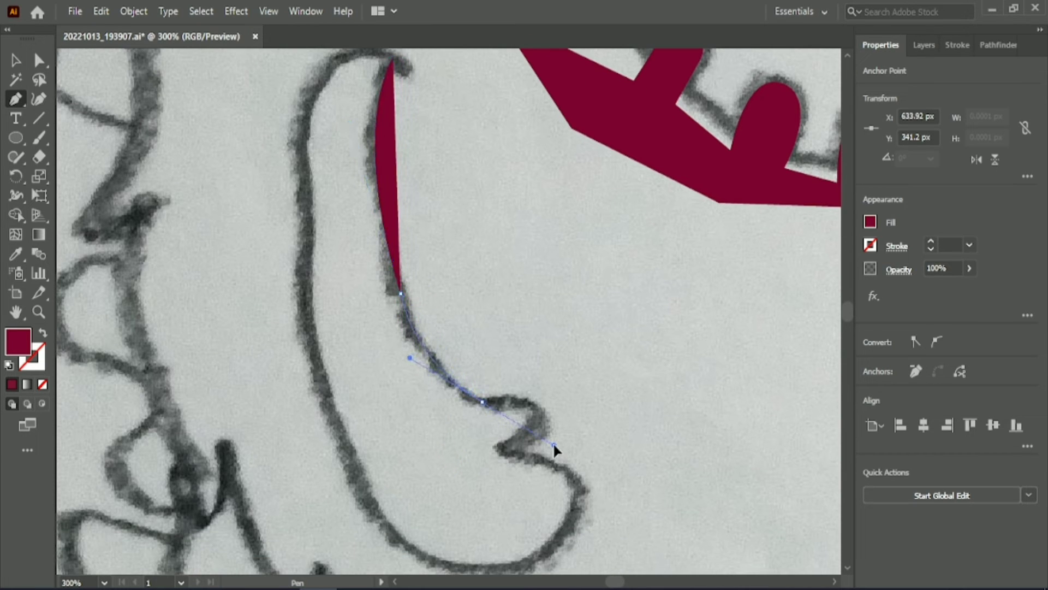
scroll(535, 326, down, 5)
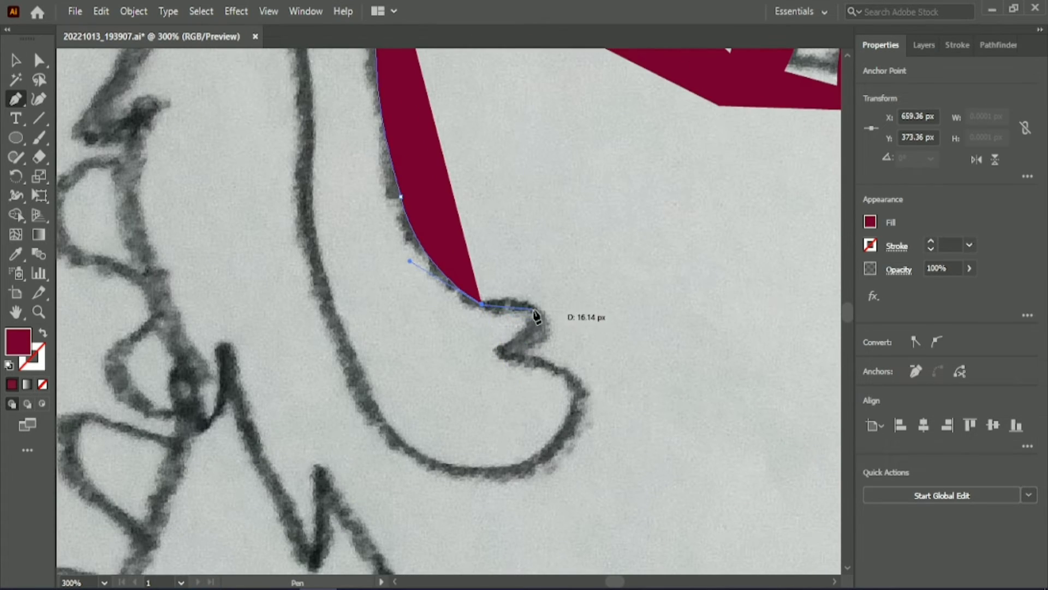
Continue the arm path around the thumb, into the notch below it and around the rounded fingertip.
drag(534, 310, 472, 370)
click(511, 346)
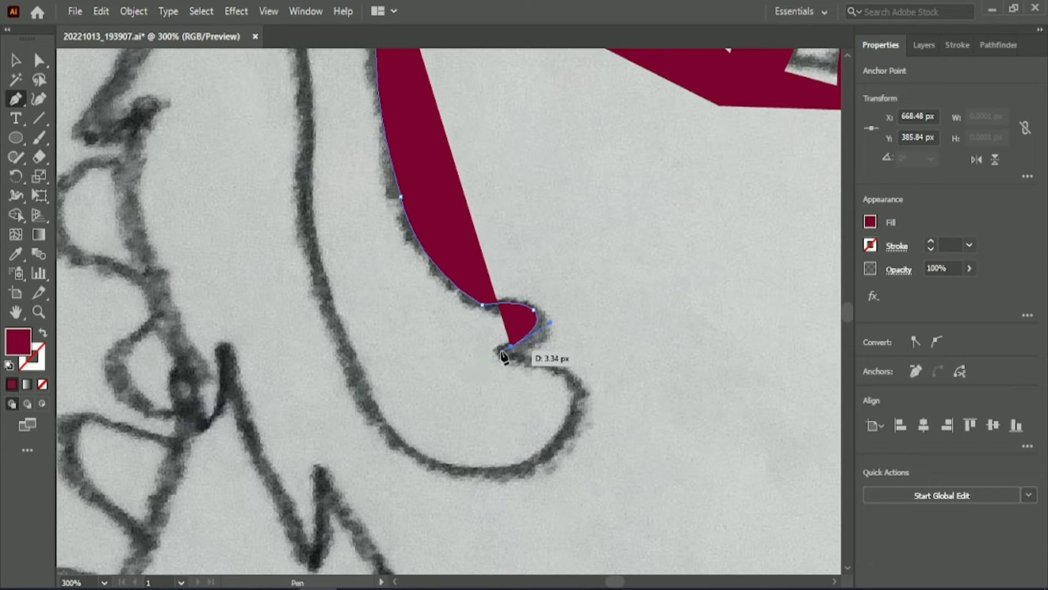
drag(580, 368, 583, 368)
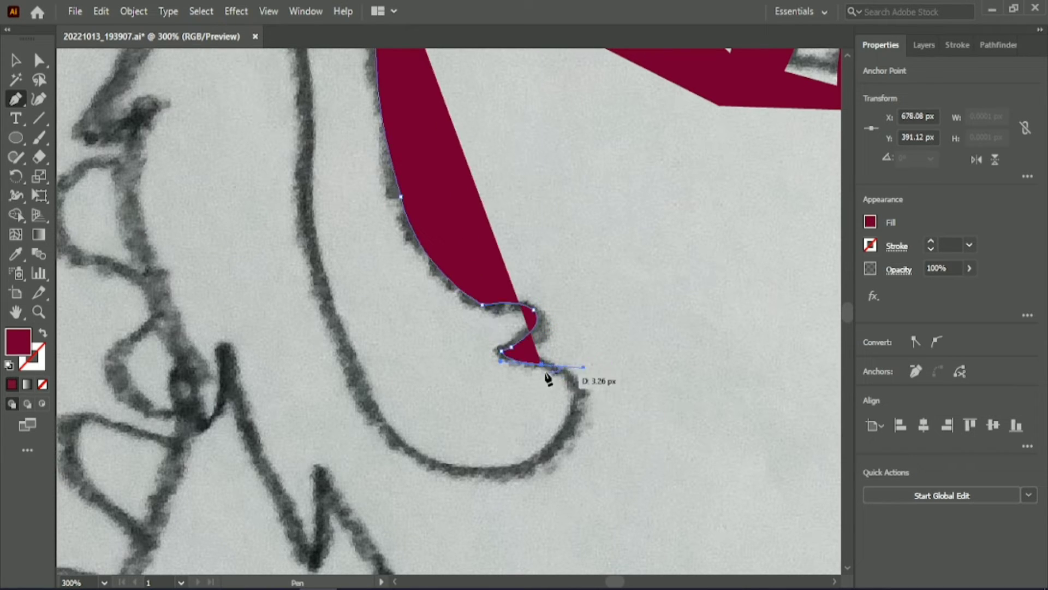
drag(568, 431, 568, 431)
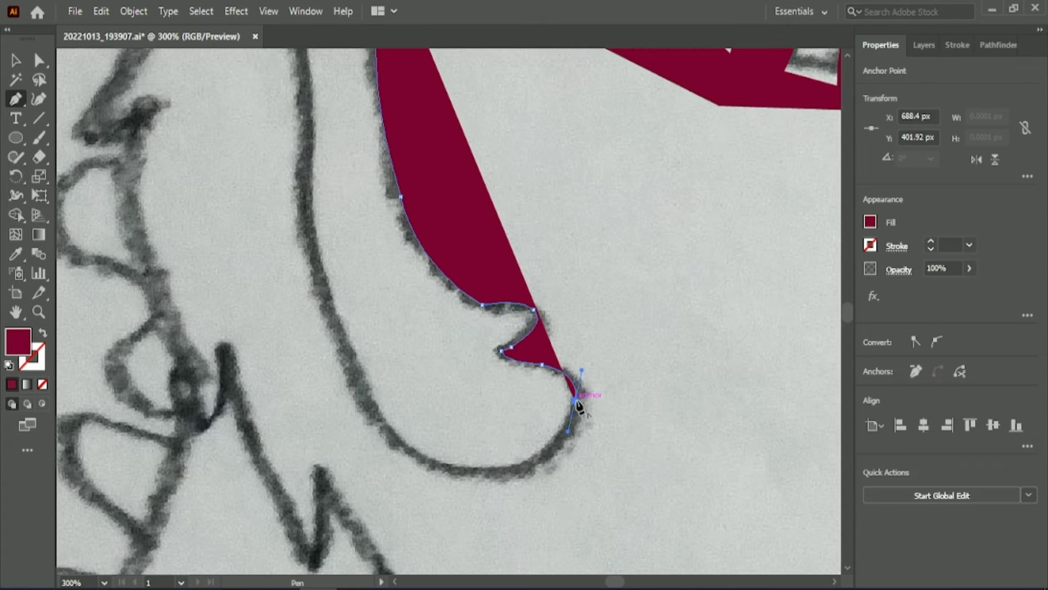
click(575, 402)
Trace the underside of the hand and the arm's outer edge, closing the shape at the upper tip.
scroll(570, 398, down, 3)
drag(544, 359, 514, 384)
click(544, 361)
drag(435, 367, 350, 340)
click(434, 366)
drag(326, 200, 315, 122)
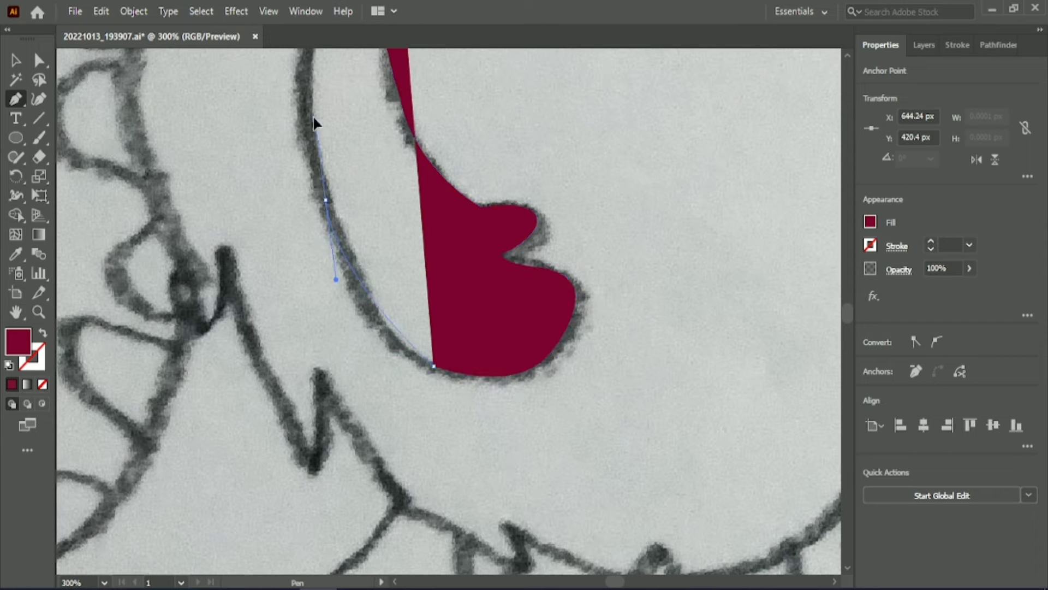
drag(304, 76, 336, 76)
click(325, 360)
scroll(324, 365, up, 3)
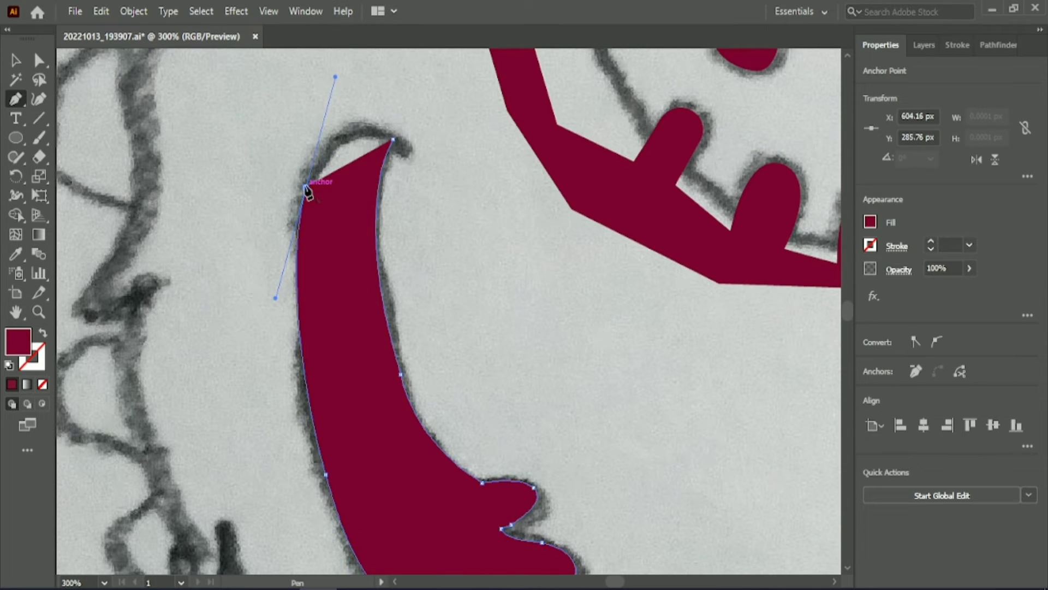
drag(393, 139, 466, 187)
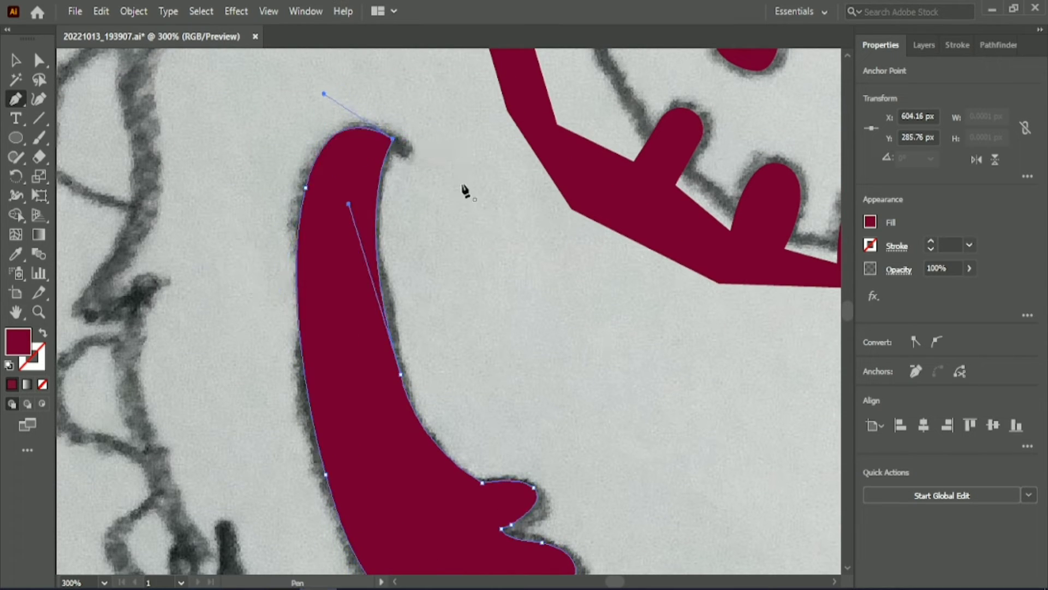
Adjust the curve handle where the arm meets the thumb and round that corner with Direct Selection.
click(42, 64)
scroll(448, 311, down, 3)
click(456, 372)
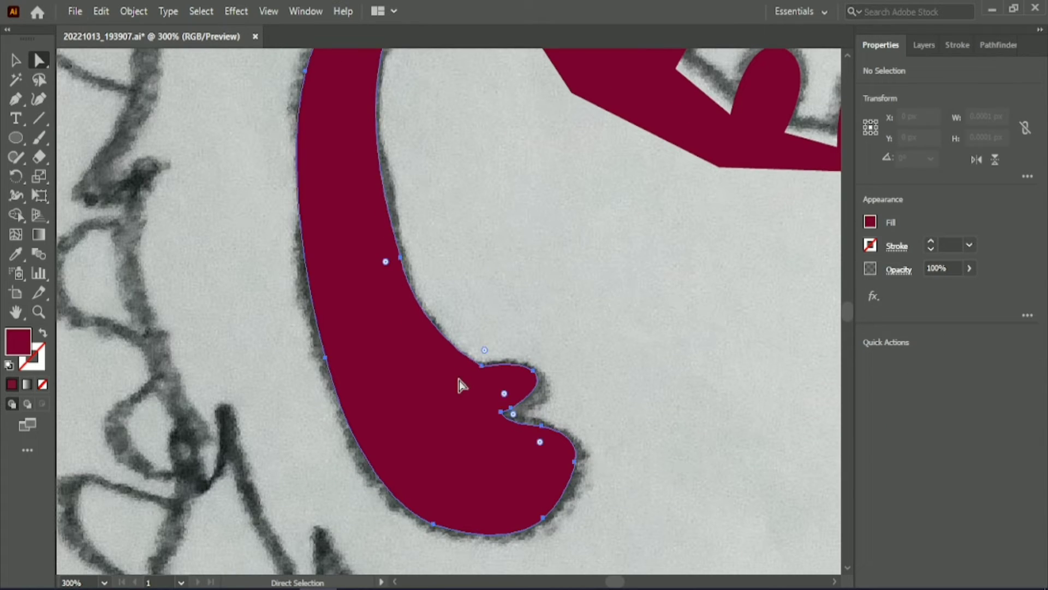
click(482, 366)
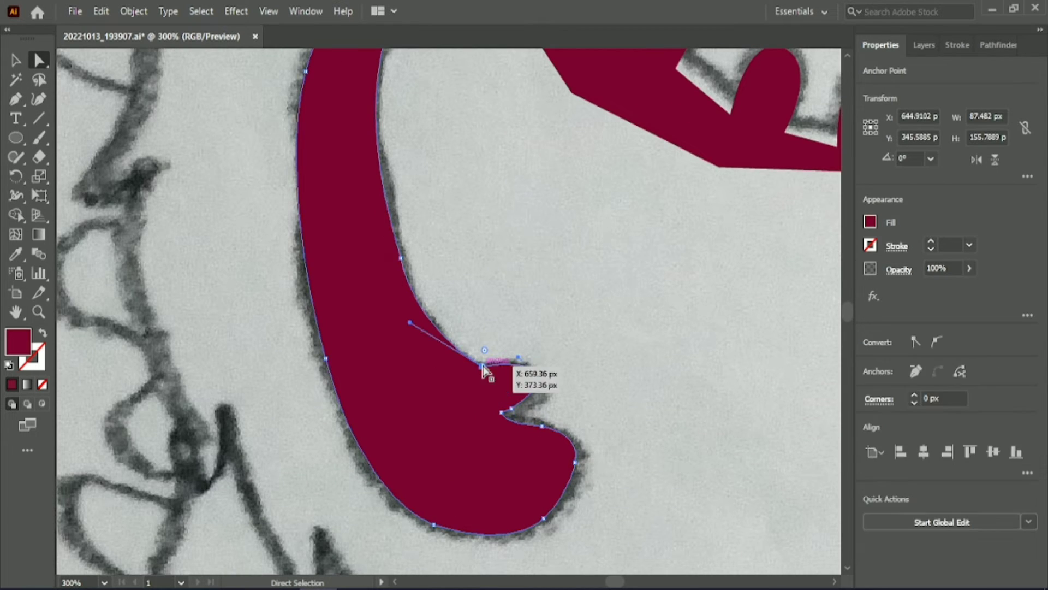
drag(407, 322, 407, 331)
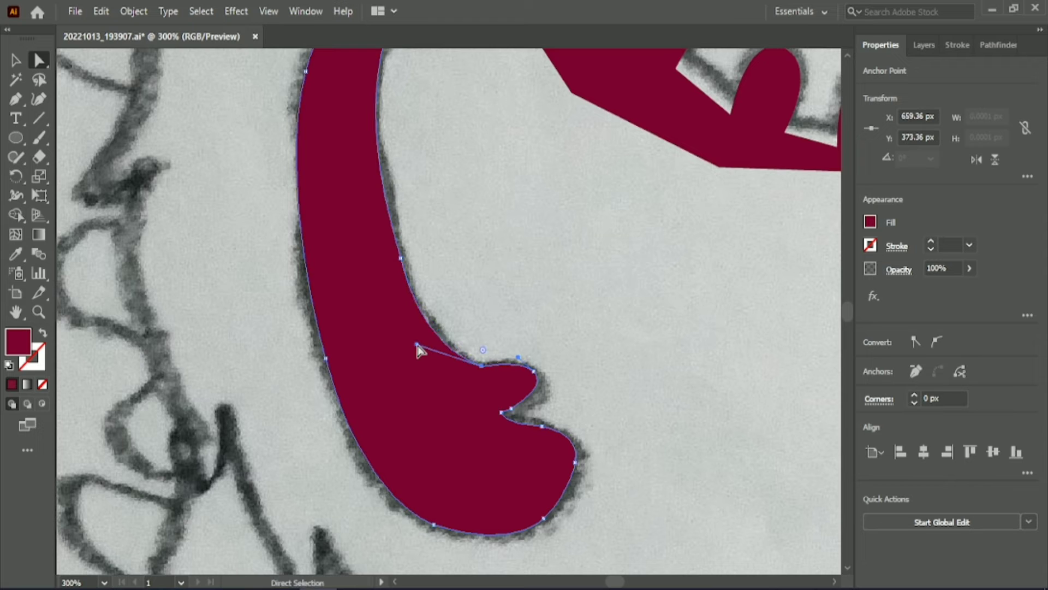
drag(483, 351, 494, 290)
Round the corner on the hand just below the thumb notch.
click(595, 422)
click(520, 467)
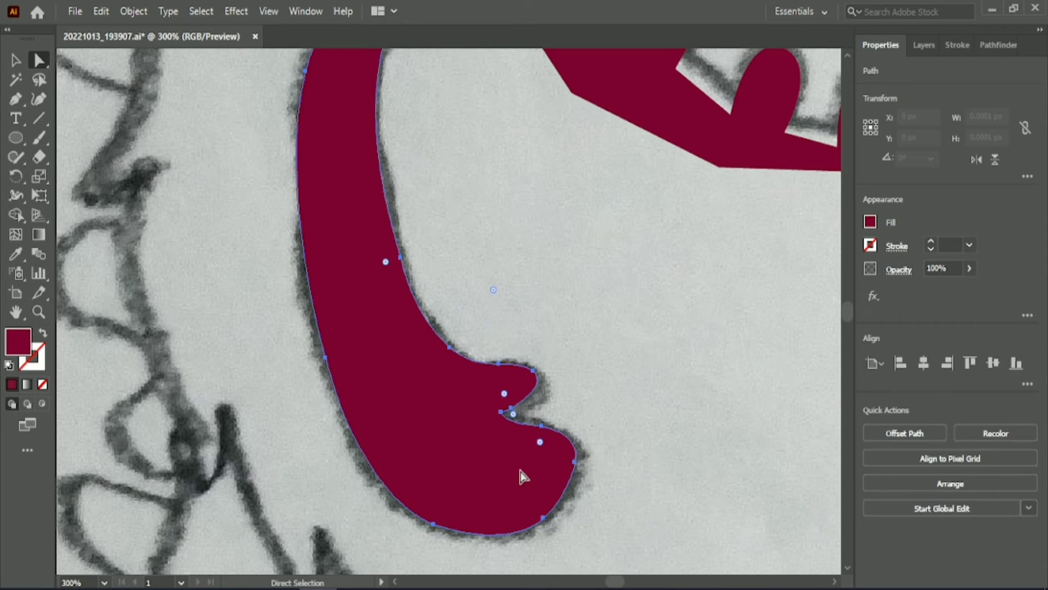
click(596, 422)
scroll(597, 426, up, 2)
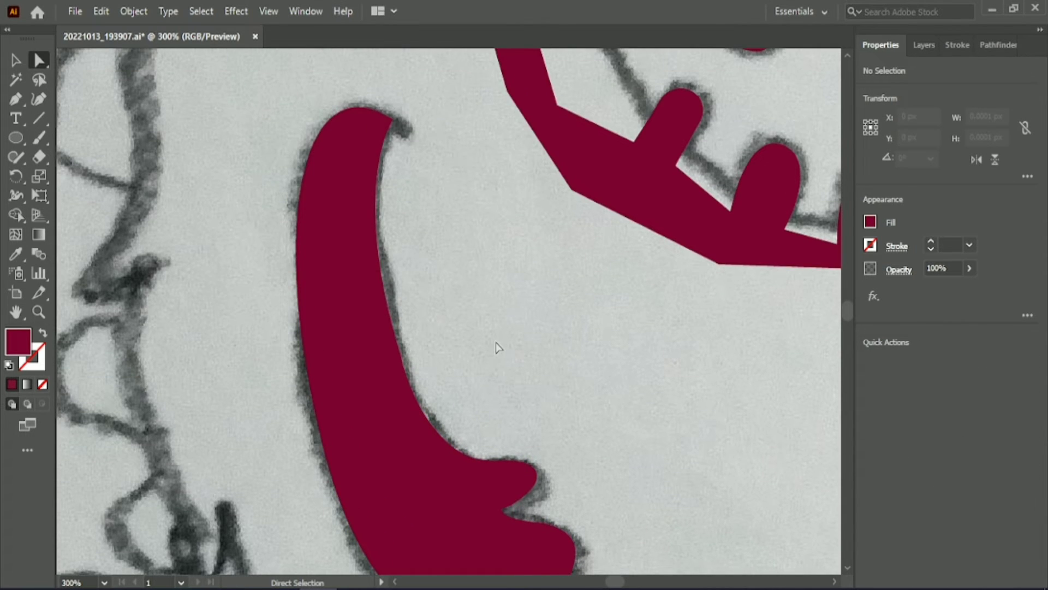
scroll(498, 348, down, 3)
click(542, 430)
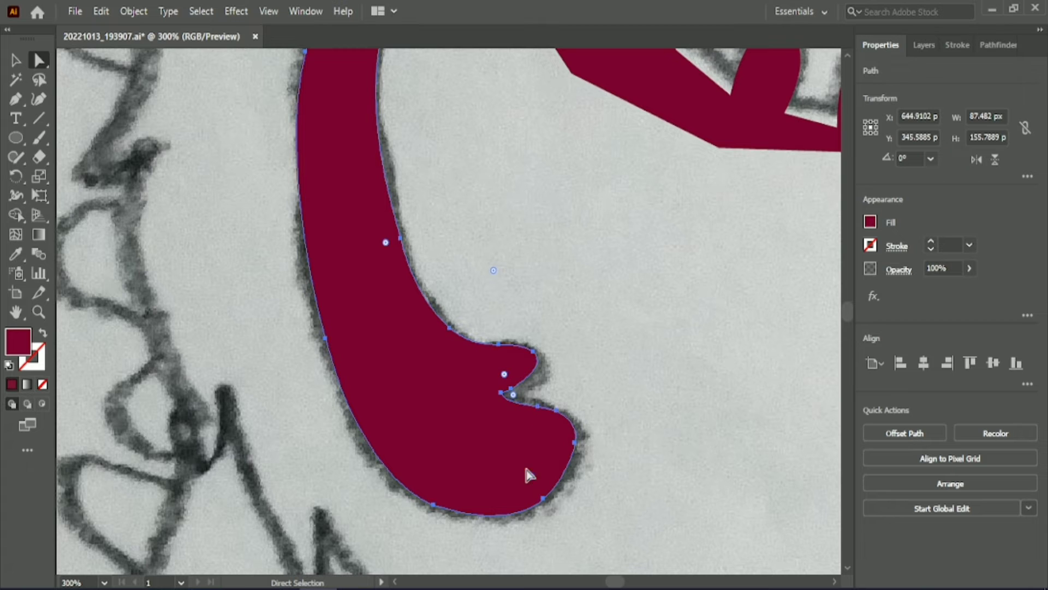
click(581, 363)
Start a Pen path at the left horn, swap fill and stroke to an unfilled maroon outline, and trace the topmost back spike.
scroll(581, 363, down, 3)
scroll(328, 229, up, 2)
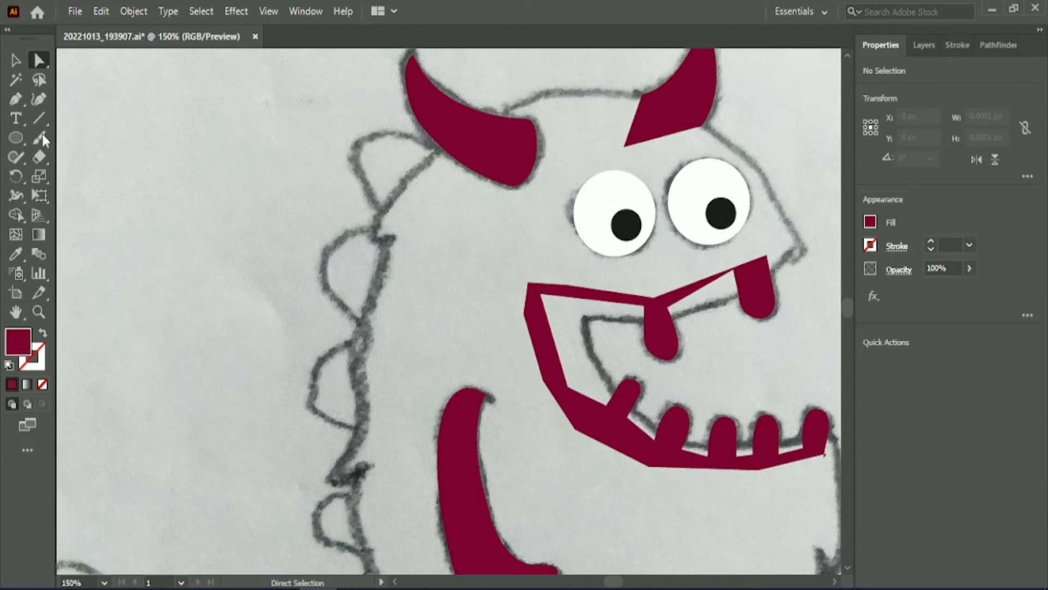
click(15, 99)
scroll(445, 188, up, 1)
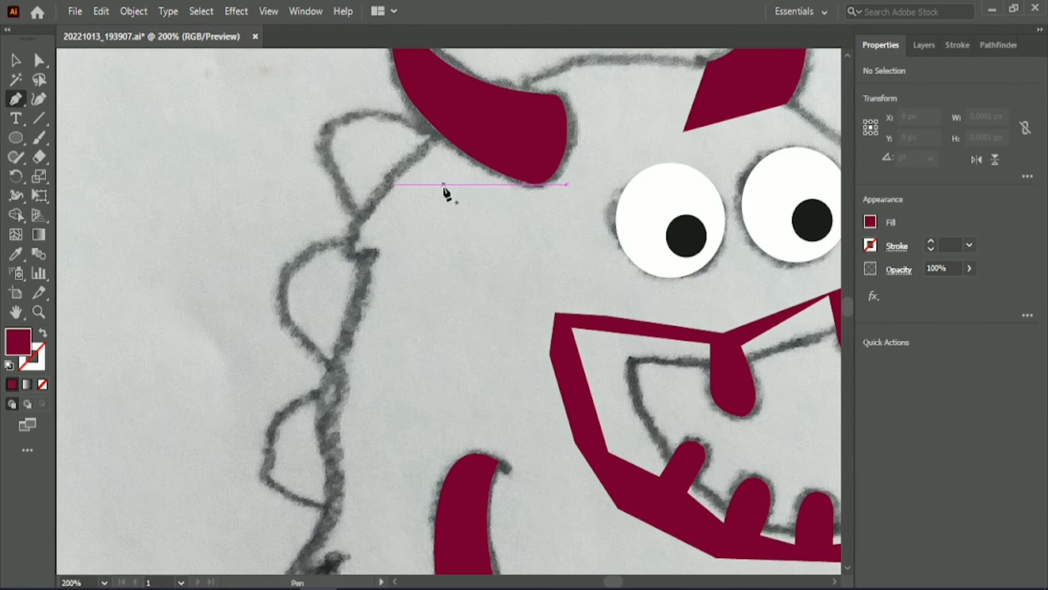
scroll(443, 196, up, 2)
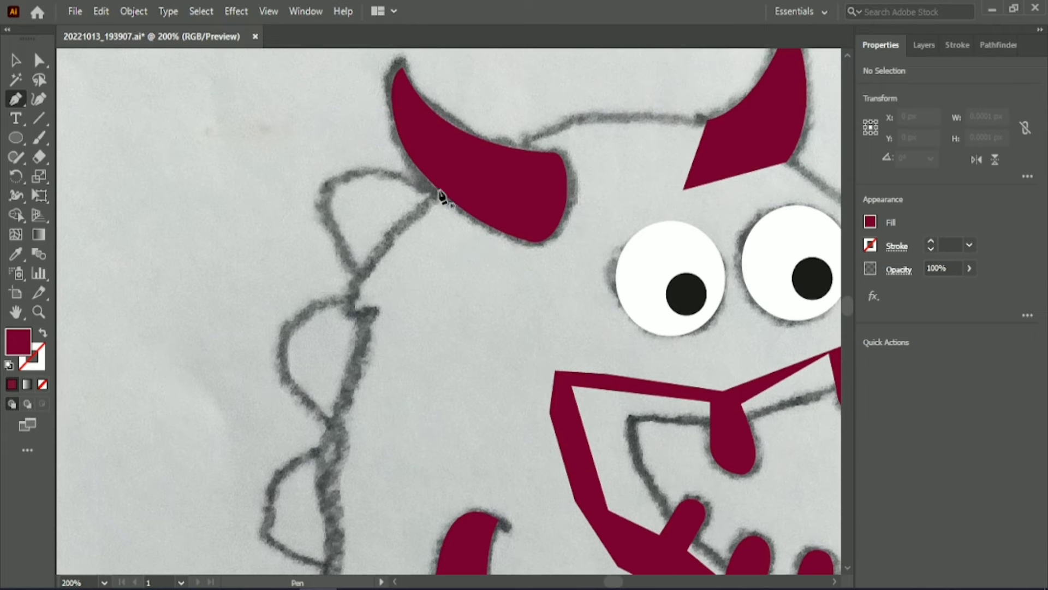
click(442, 205)
drag(360, 174, 314, 180)
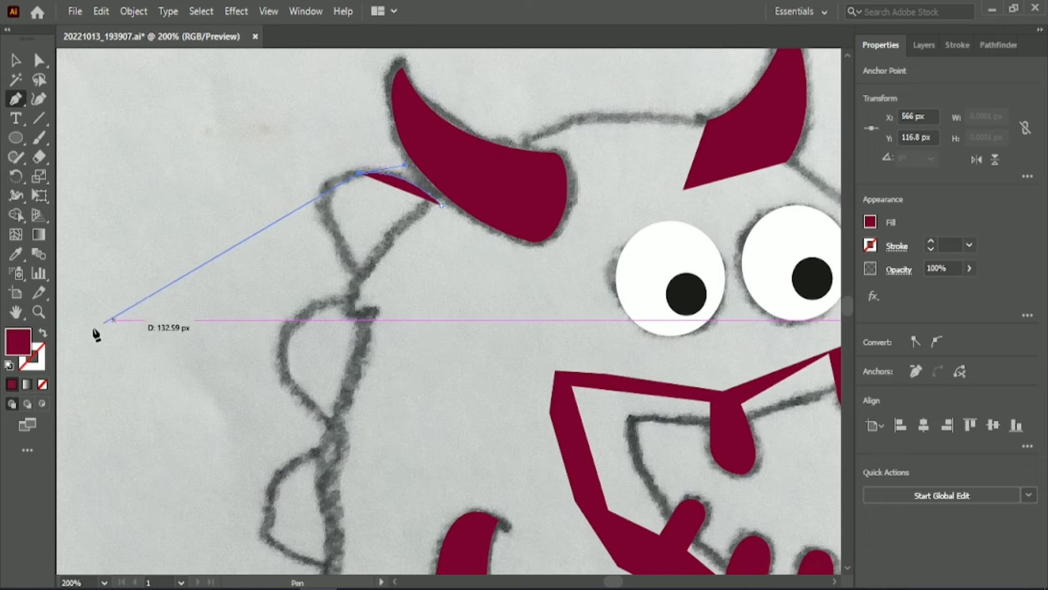
key(shift+x)
mouse_move(331, 222)
mouse_down()
mouse_move(344, 277)
mouse_move(402, 326)
mouse_move(339, 301)
mouse_up()
Continue the outline around the second back spike down to its lower base.
click(348, 300)
drag(290, 324, 276, 343)
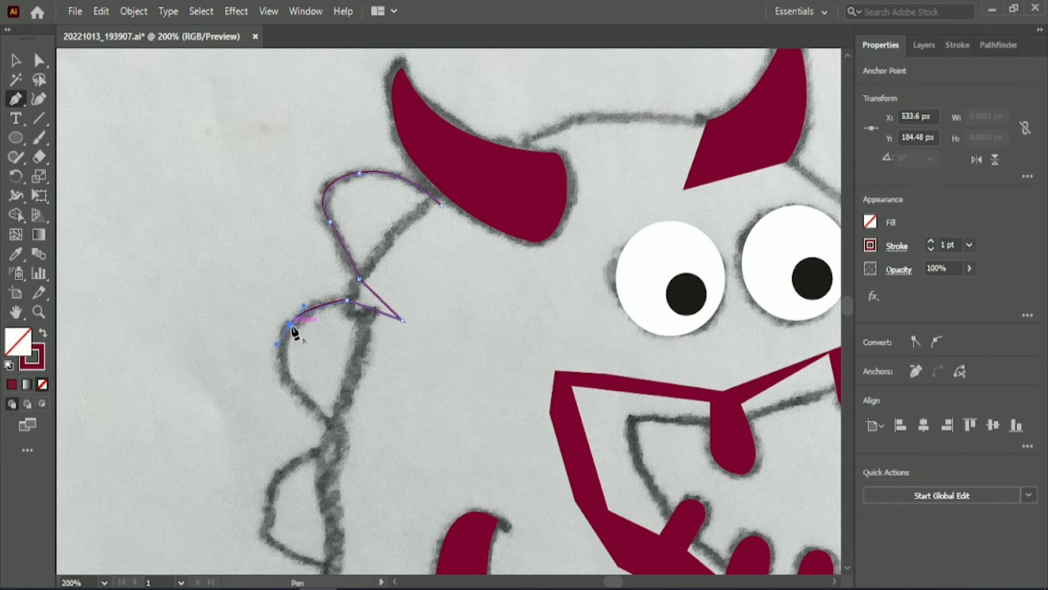
click(291, 325)
drag(326, 423, 357, 447)
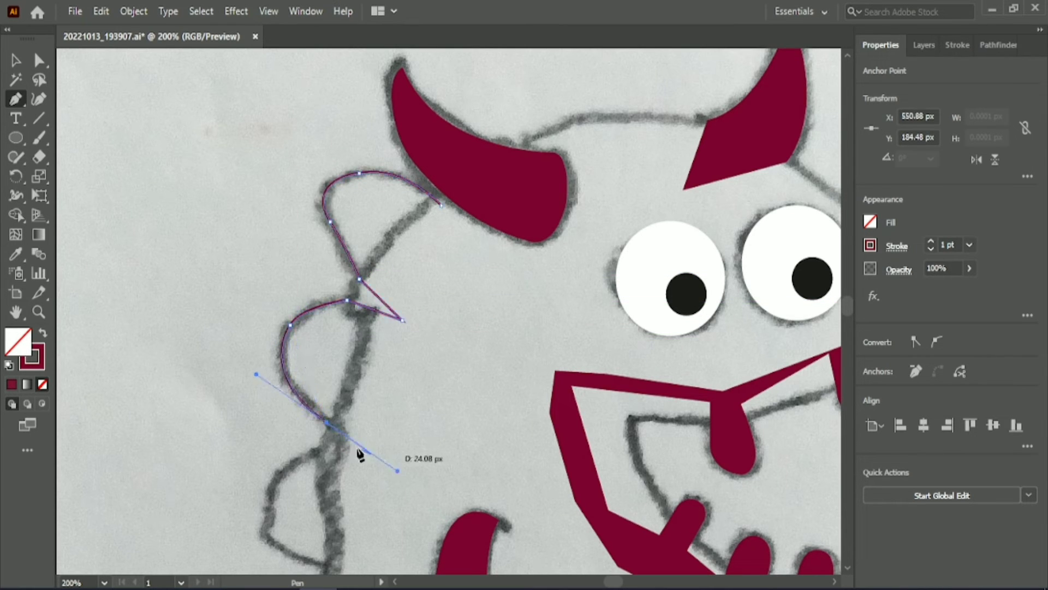
click(326, 422)
Add an inward point inside the body and trace the third back spike.
scroll(370, 435, down, 4)
drag(370, 318, 332, 342)
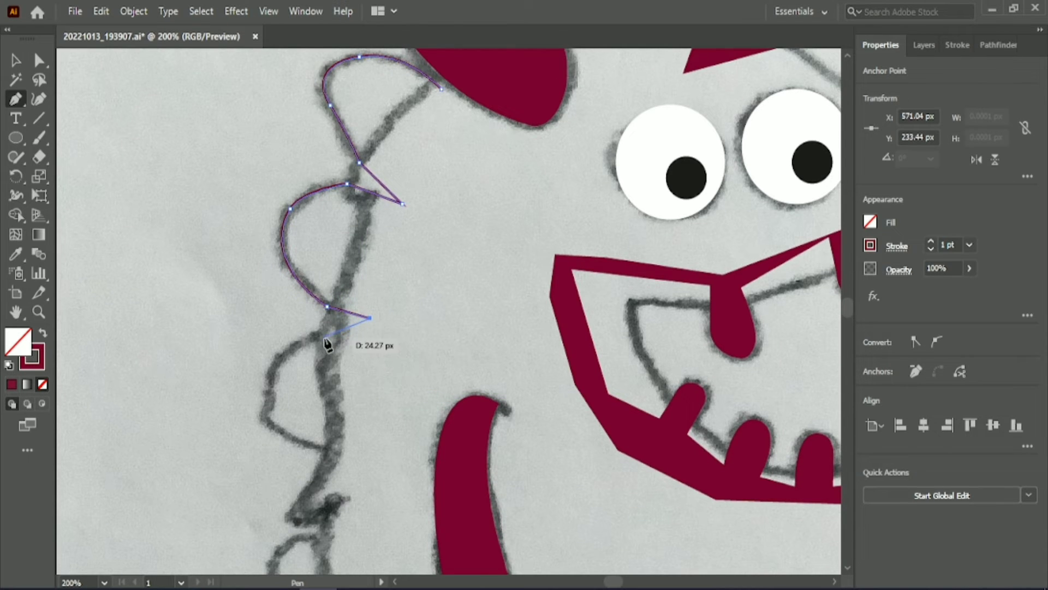
click(327, 338)
drag(277, 360, 248, 389)
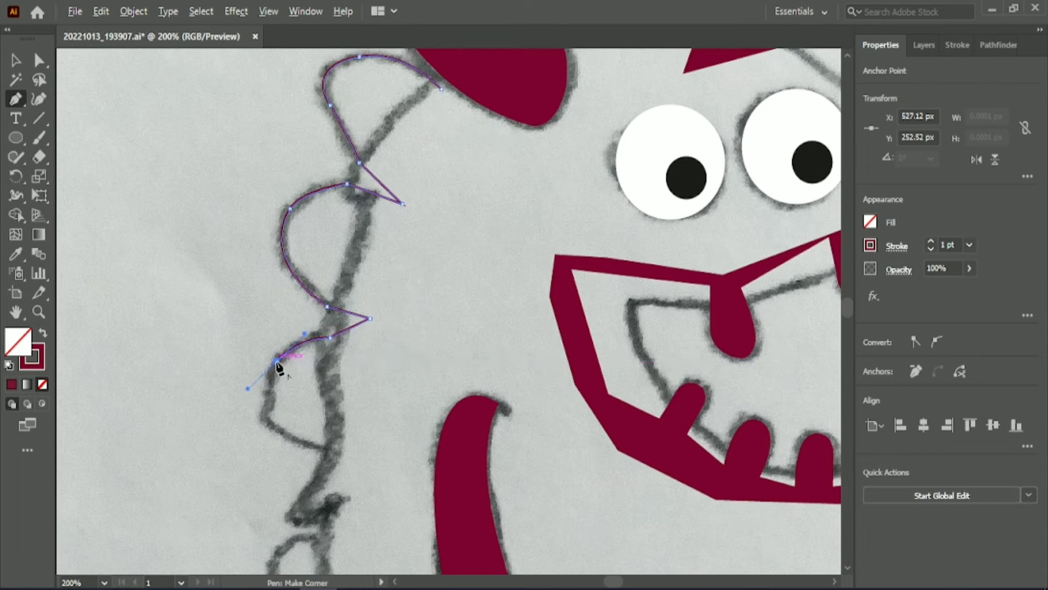
mouse_move(277, 430)
mouse_down()
mouse_move(292, 451)
mouse_move(368, 456)
mouse_up()
click(330, 450)
Place another inward point below the third spike and trace the fourth back spike.
click(365, 449)
scroll(367, 457, down, 5)
click(323, 407)
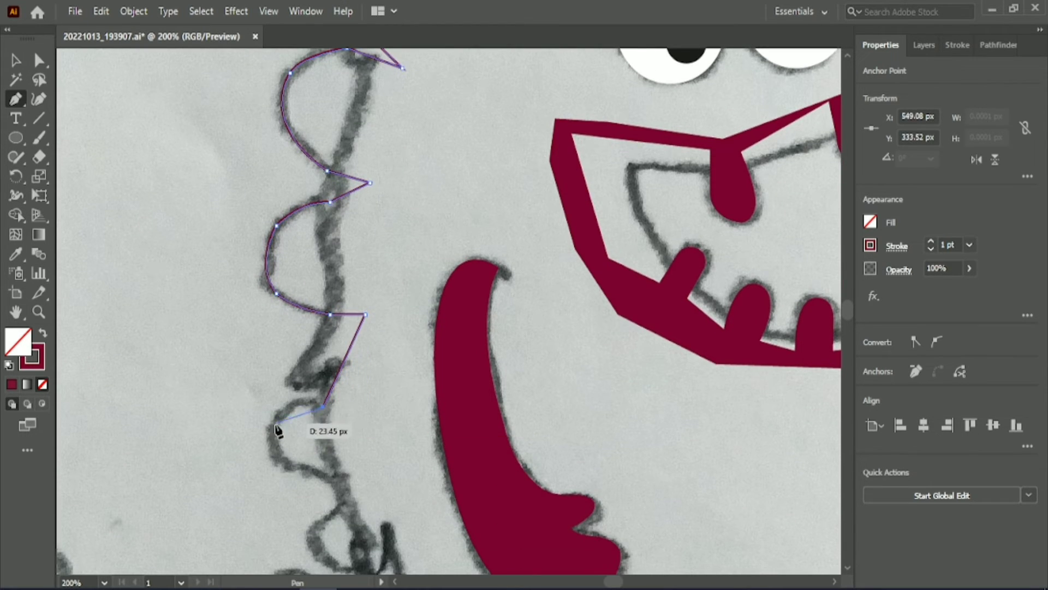
drag(272, 442, 257, 498)
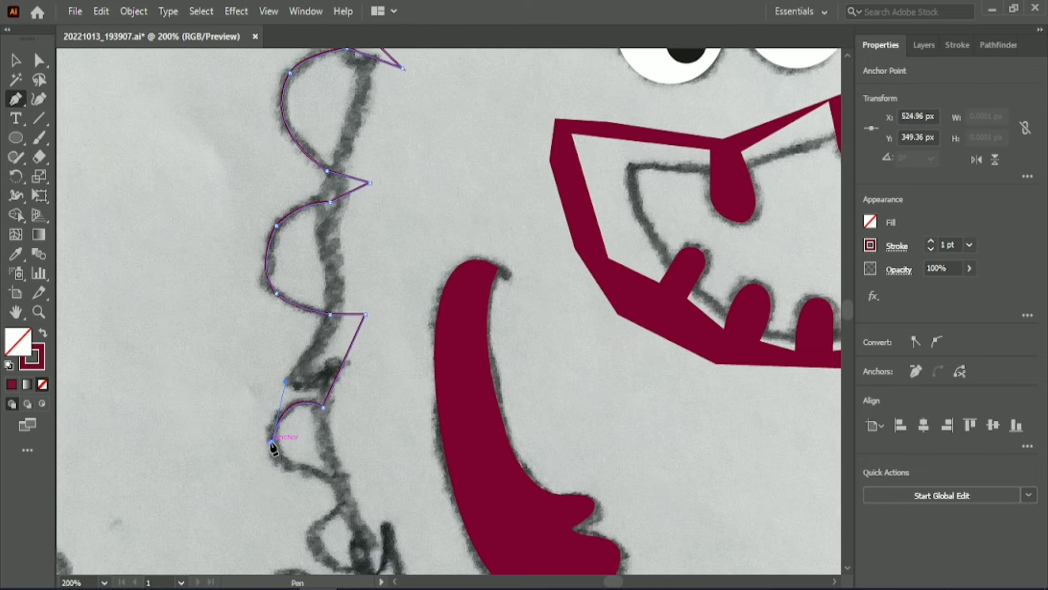
scroll(305, 431, down, 3)
drag(331, 402, 393, 407)
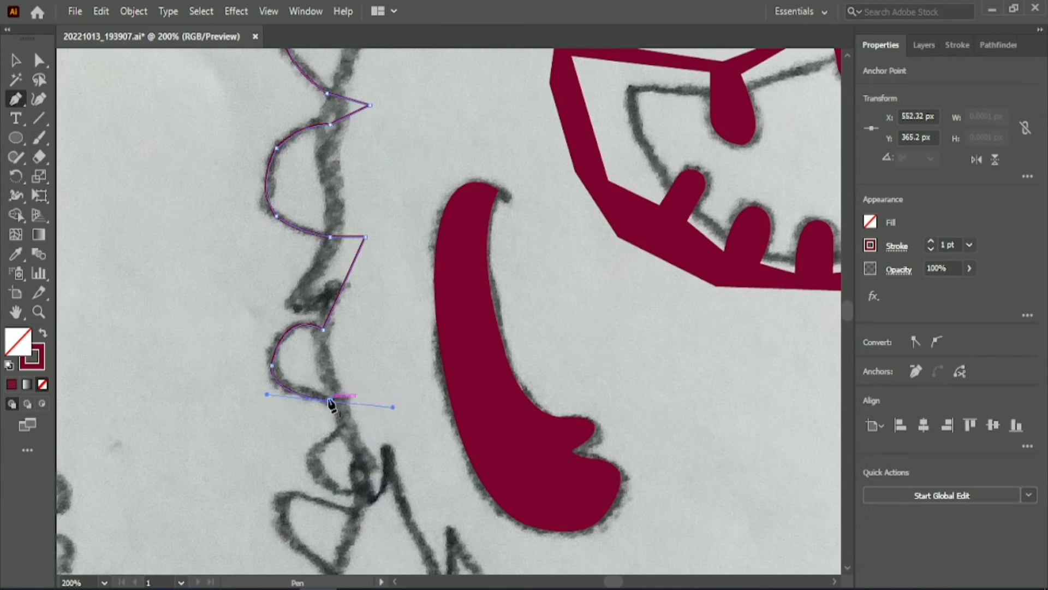
click(331, 401)
Trace the small fifth spike and the larger sixth spike on the lower back, joined by points inside the body.
click(372, 409)
click(336, 434)
scroll(331, 434, down, 2)
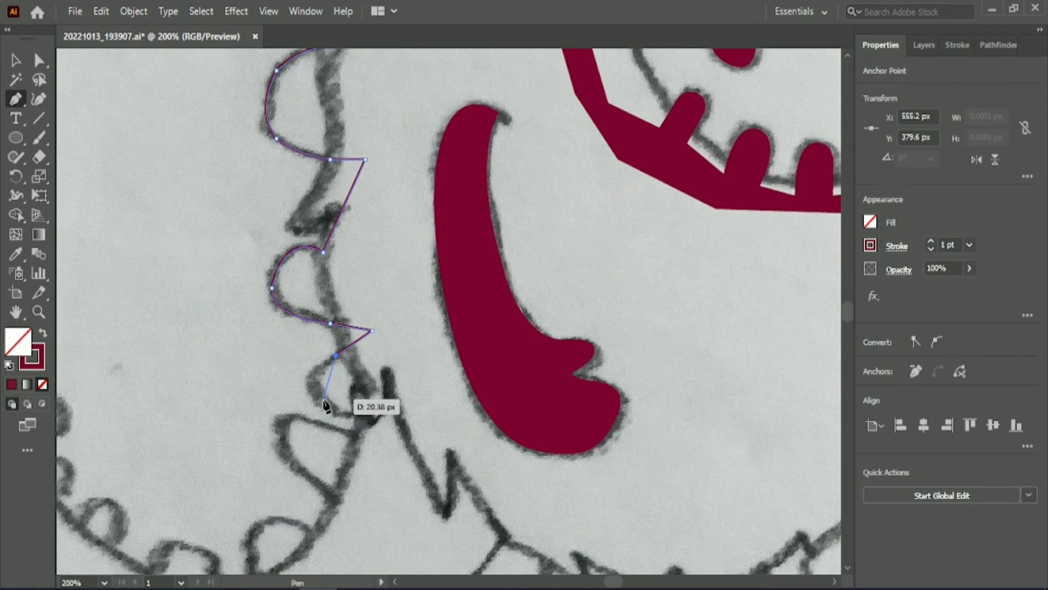
mouse_move(323, 400)
mouse_down()
mouse_move(346, 426)
mouse_move(387, 418)
mouse_move(385, 442)
mouse_move(304, 425)
mouse_move(287, 381)
mouse_up()
click(323, 400)
scroll(304, 421, down, 1)
drag(289, 420, 350, 435)
click(290, 420)
scroll(339, 427, down, 1)
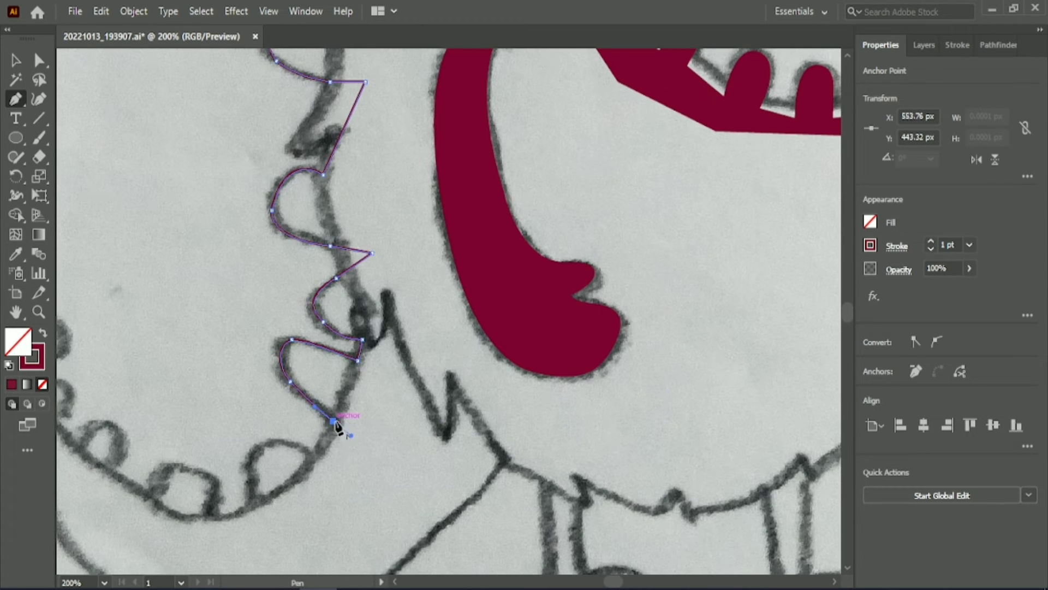
Trace the rounded seventh spike where the back curves into the tail.
click(312, 459)
drag(261, 445, 235, 454)
click(261, 445)
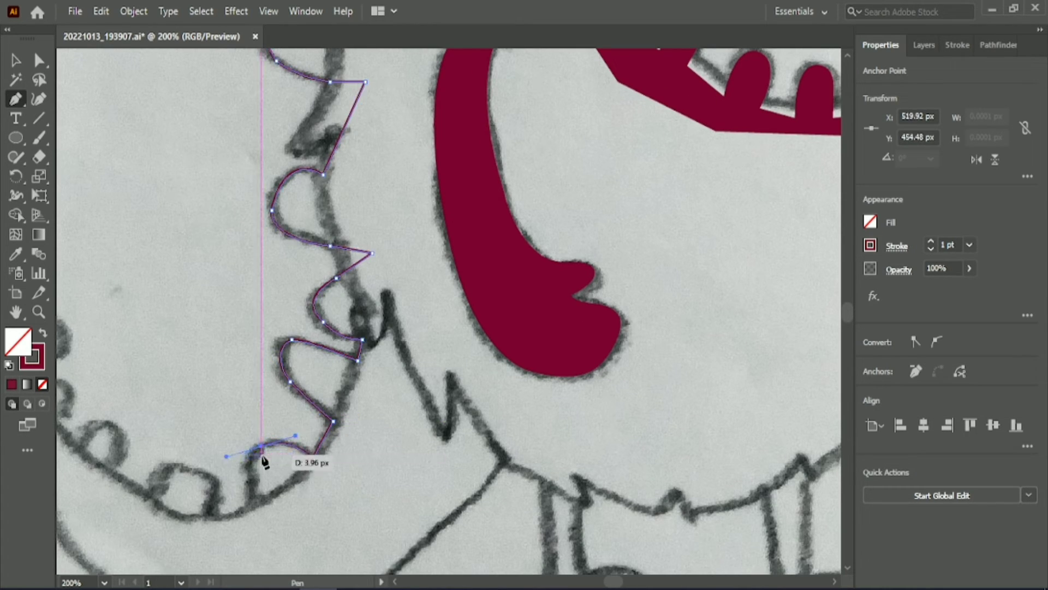
drag(252, 505, 263, 545)
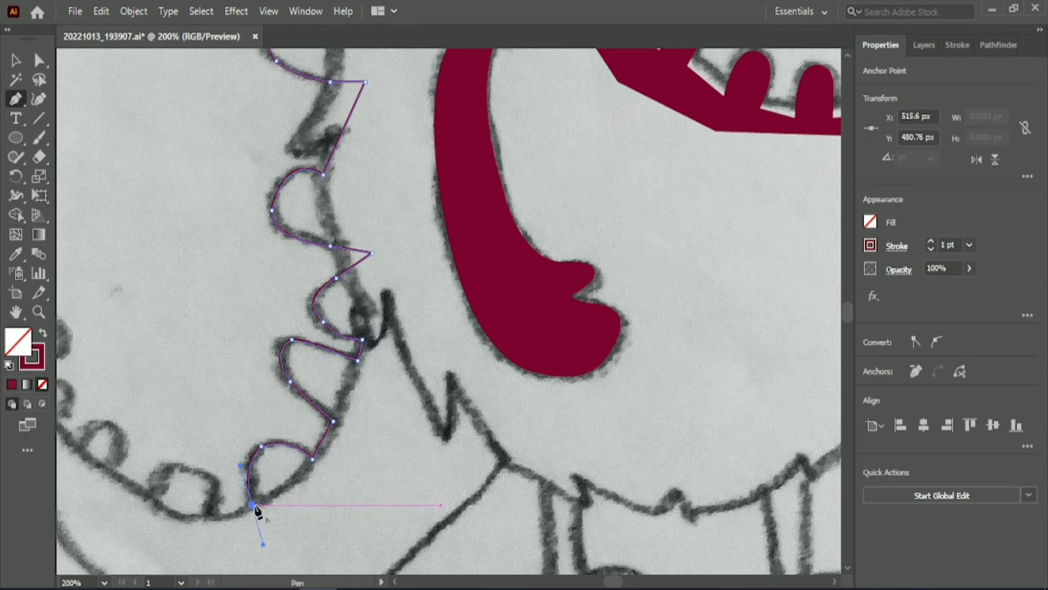
Continue the path along the tail's upper edge, tracing its three remaining small spikes toward the arrowhead tip.
click(211, 513)
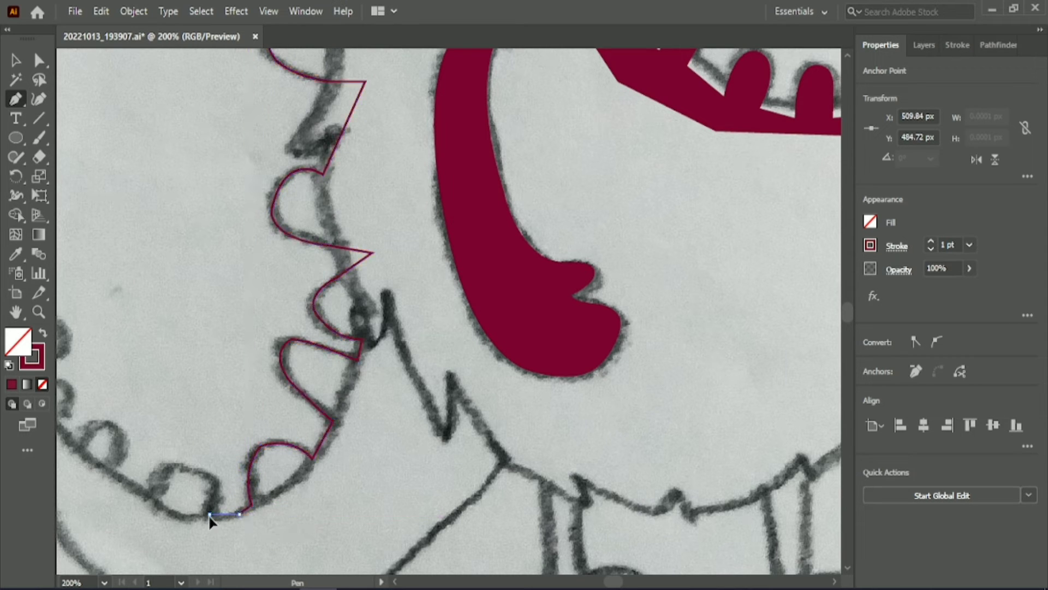
scroll(437, 542, down, 3)
scroll(437, 542, left, 10)
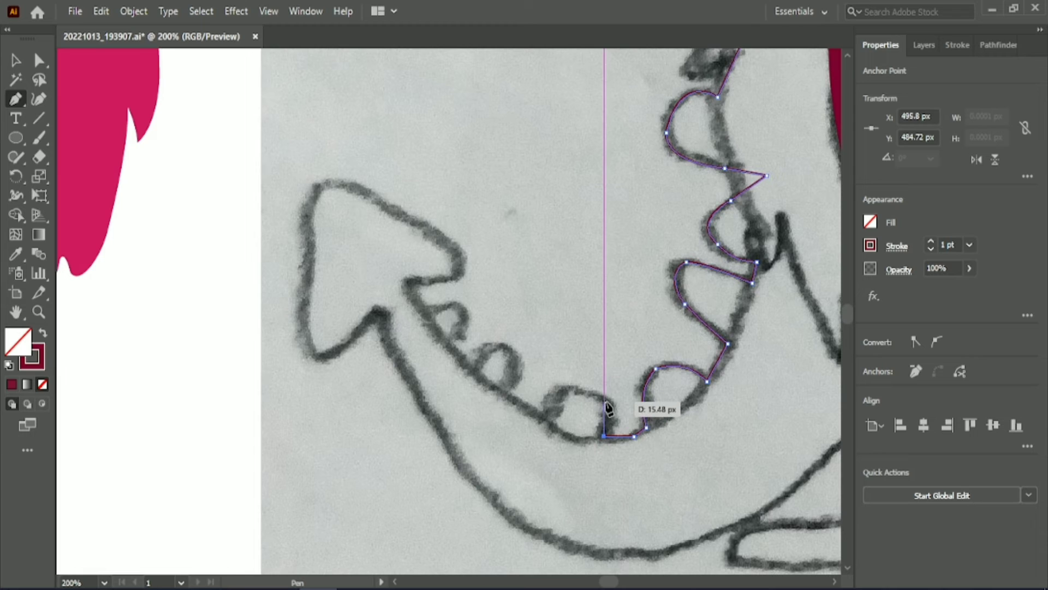
drag(607, 411, 508, 397)
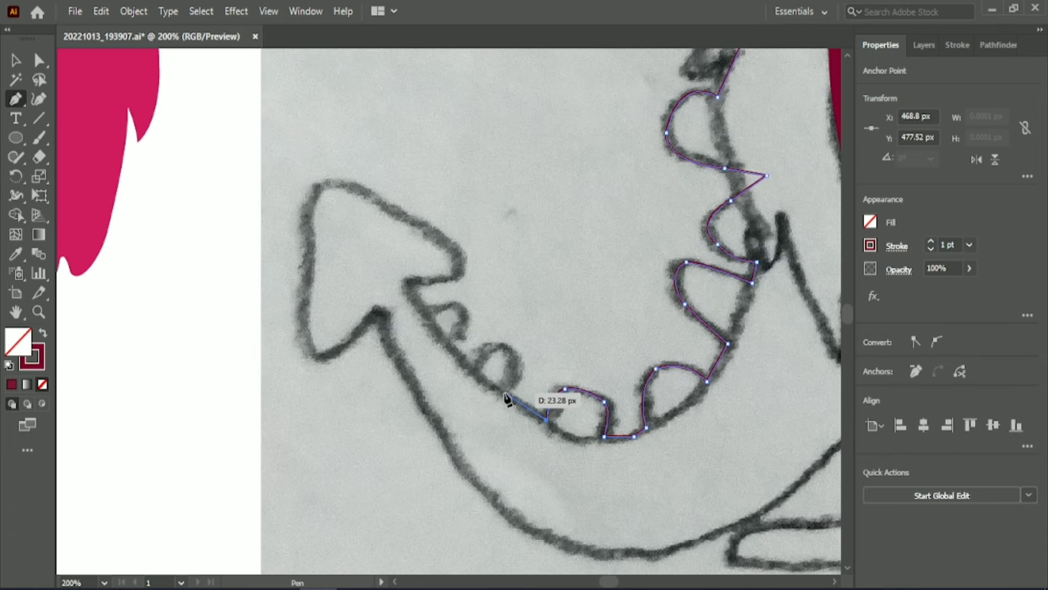
click(502, 391)
drag(513, 360, 397, 334)
click(488, 349)
click(463, 316)
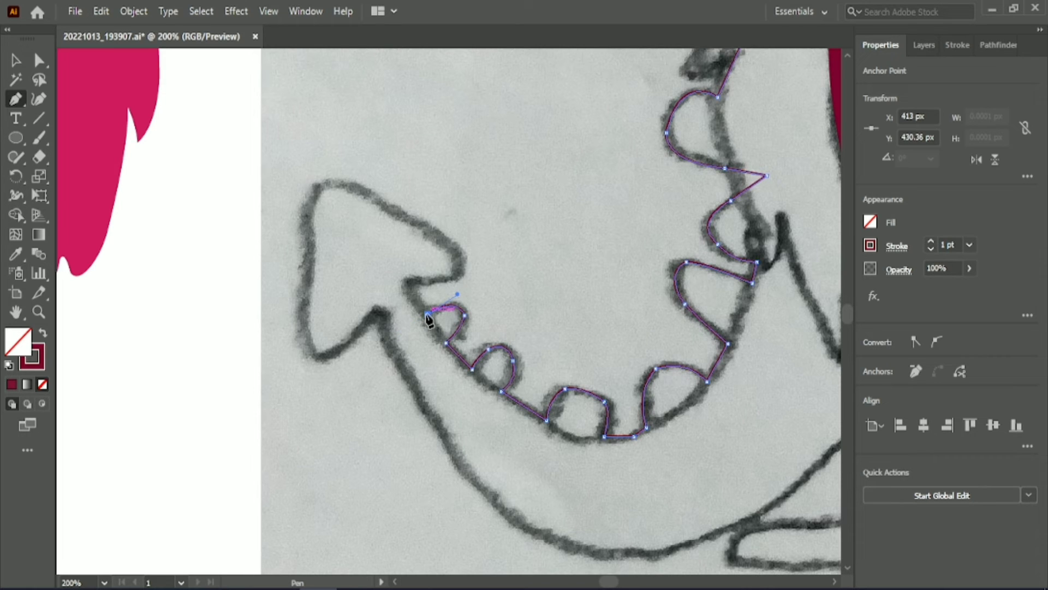
Continue the spike path from the arrowhead base back beneath the tail spikes and up into the lower body with straight segments.
drag(437, 344, 426, 321)
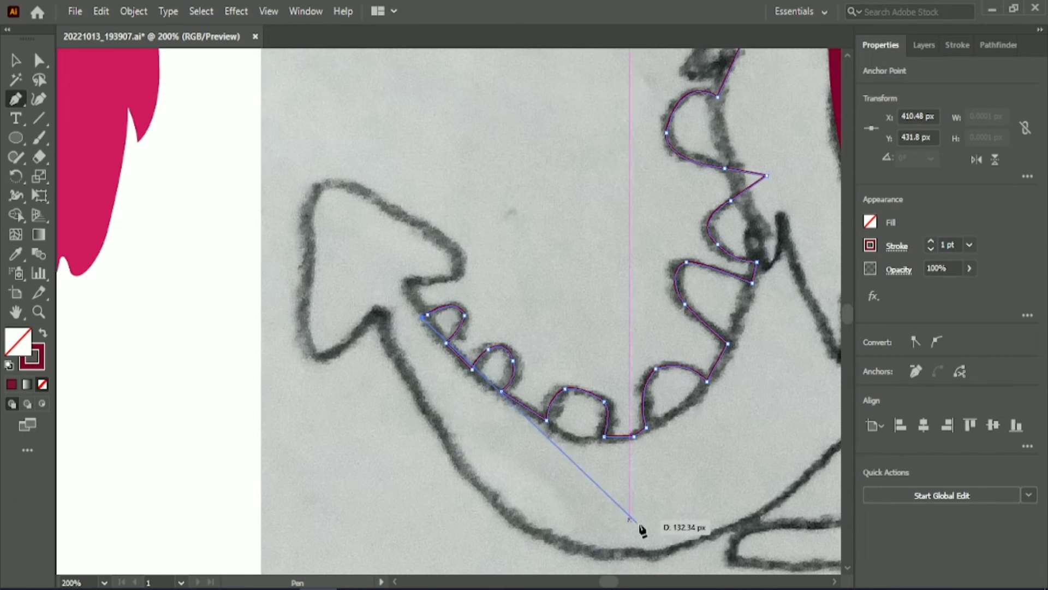
click(477, 427)
click(676, 483)
click(770, 391)
click(806, 245)
scroll(810, 253, down, 3)
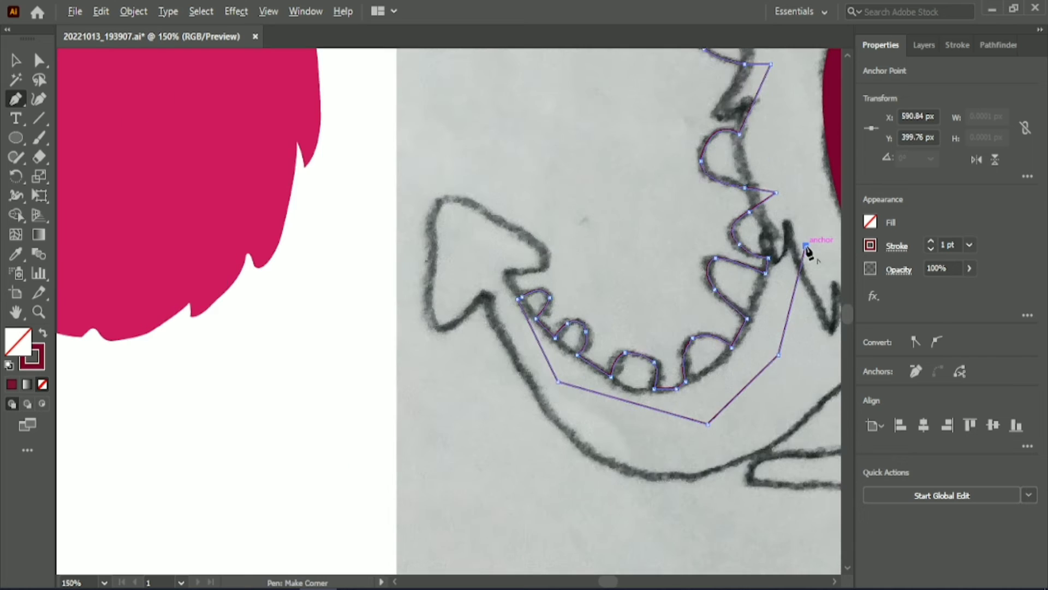
Run the path's inner edge up the back, close it at the first spike, and swap its stroke to a maroon fill.
scroll(605, 377, up, 3)
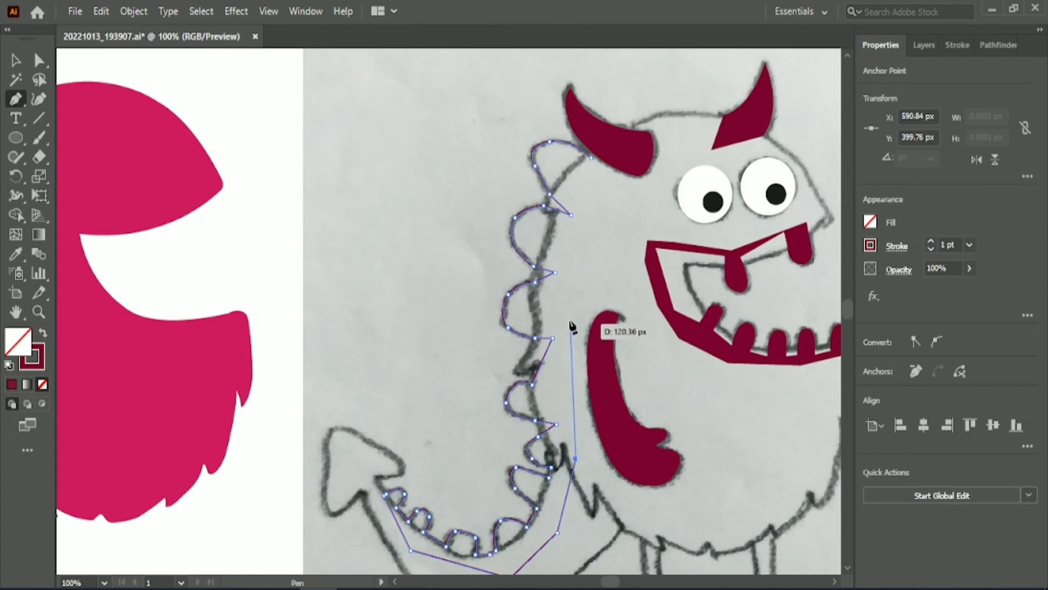
click(558, 302)
click(570, 268)
click(591, 202)
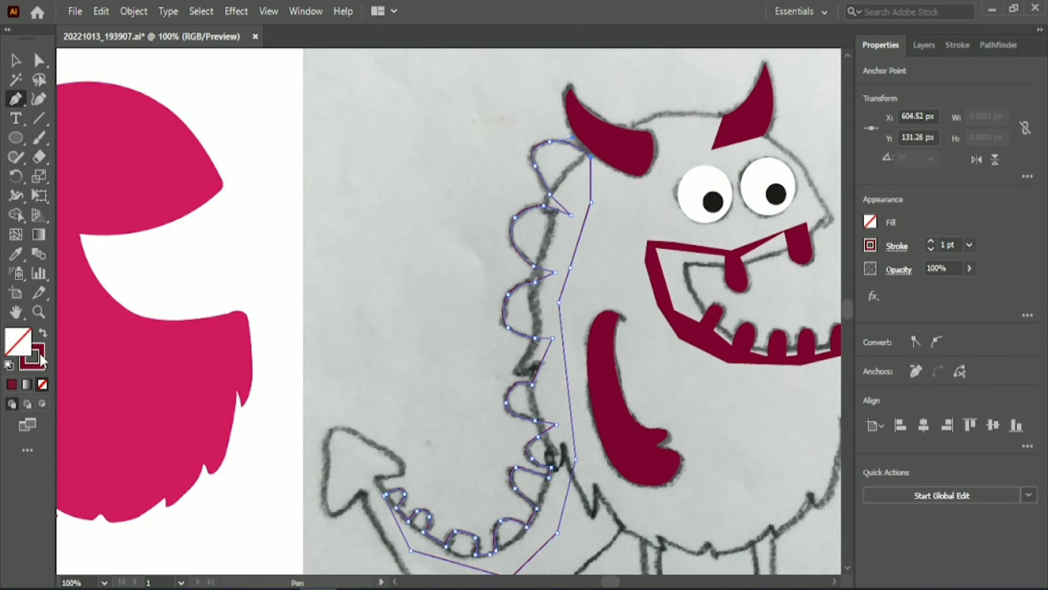
click(591, 156)
click(39, 60)
click(424, 218)
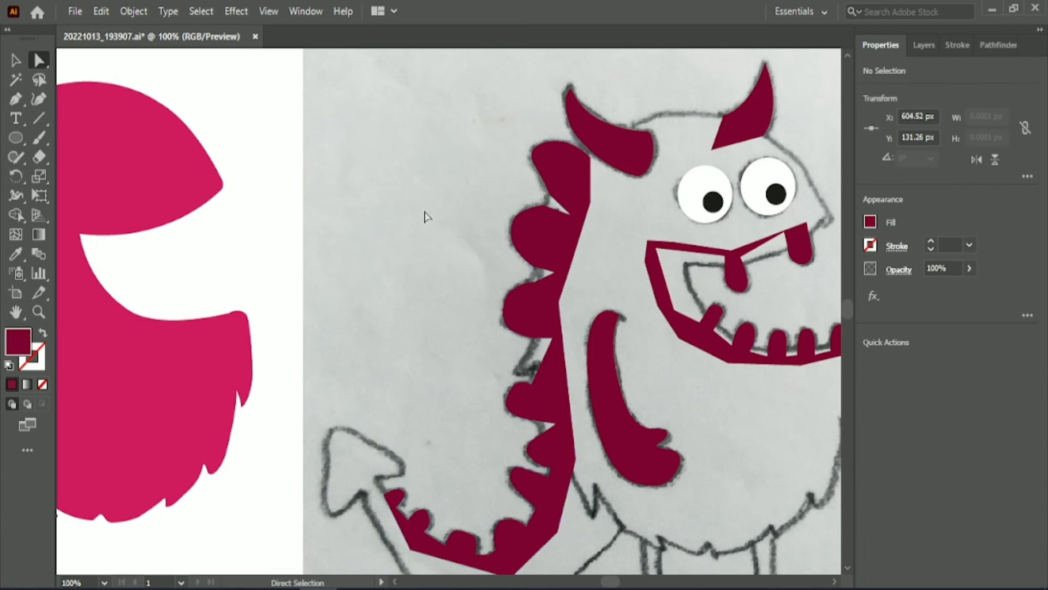
Adjust the curve handles along the first back spike's outer edge so that it follows the sketch.
scroll(601, 259, up, 5)
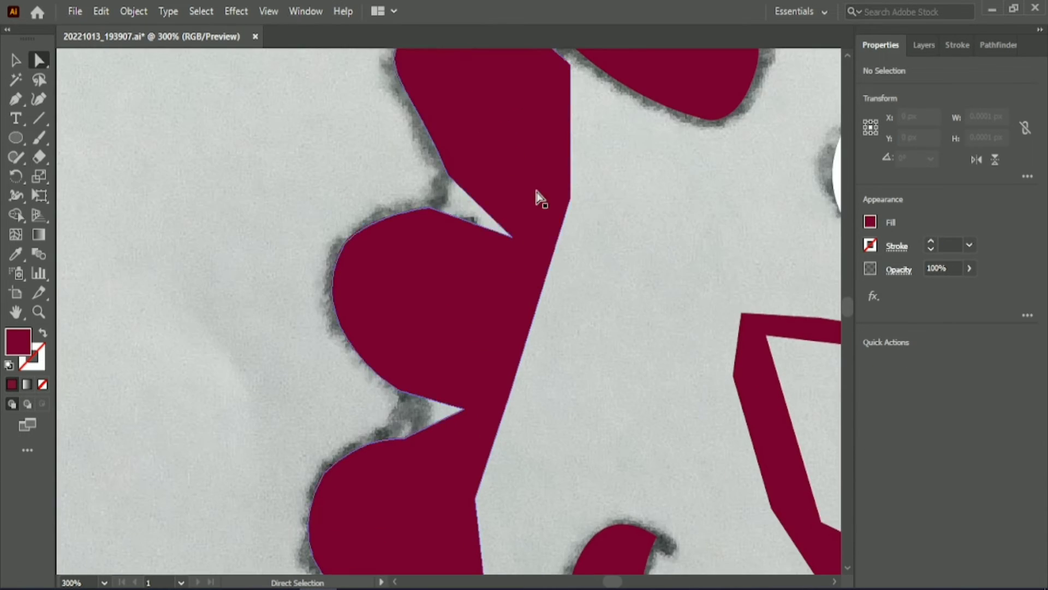
click(457, 250)
click(448, 252)
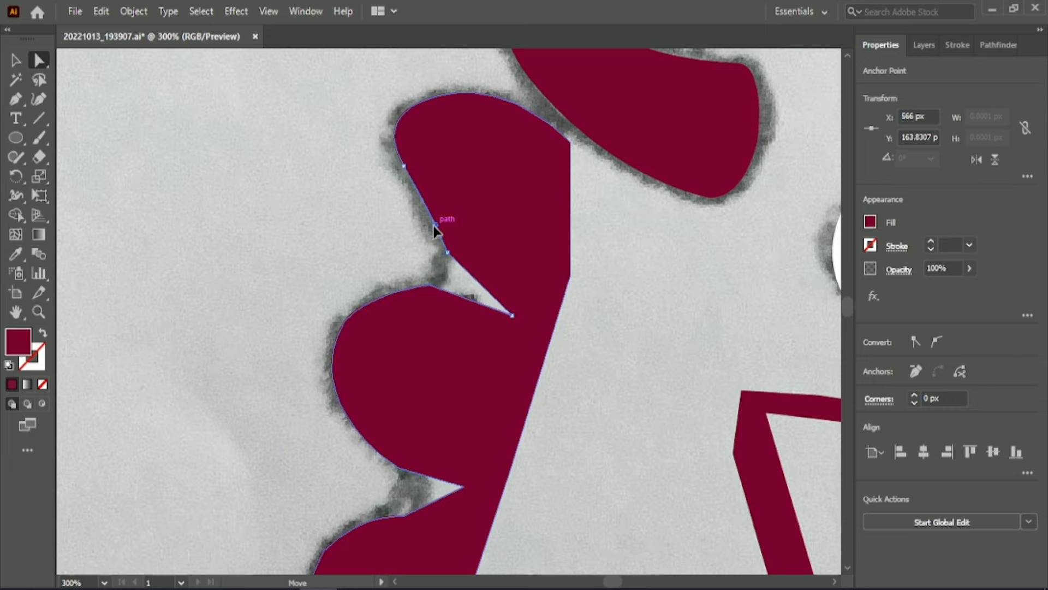
click(405, 165)
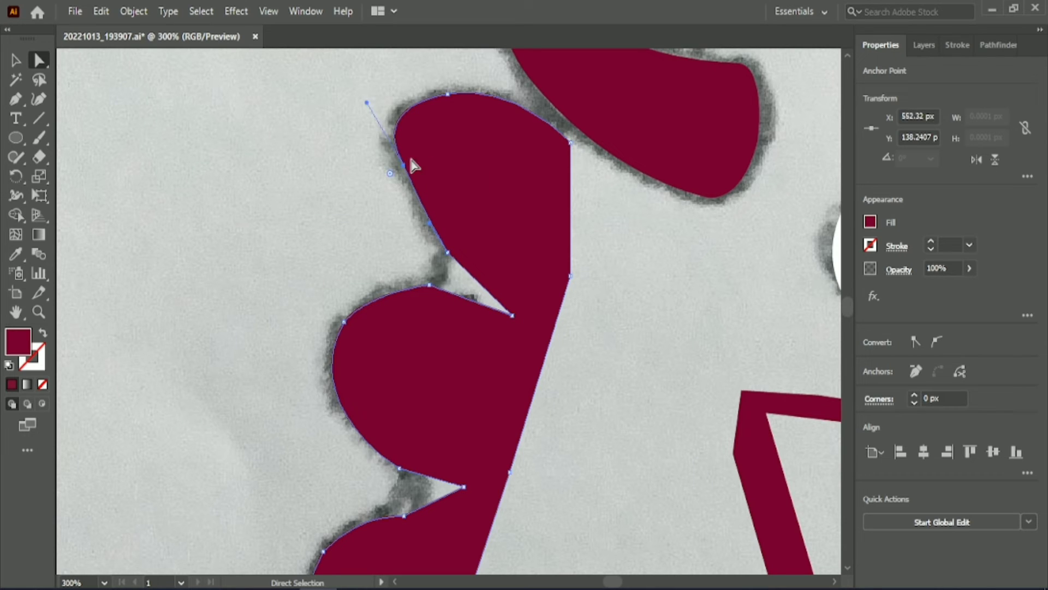
drag(367, 102, 372, 102)
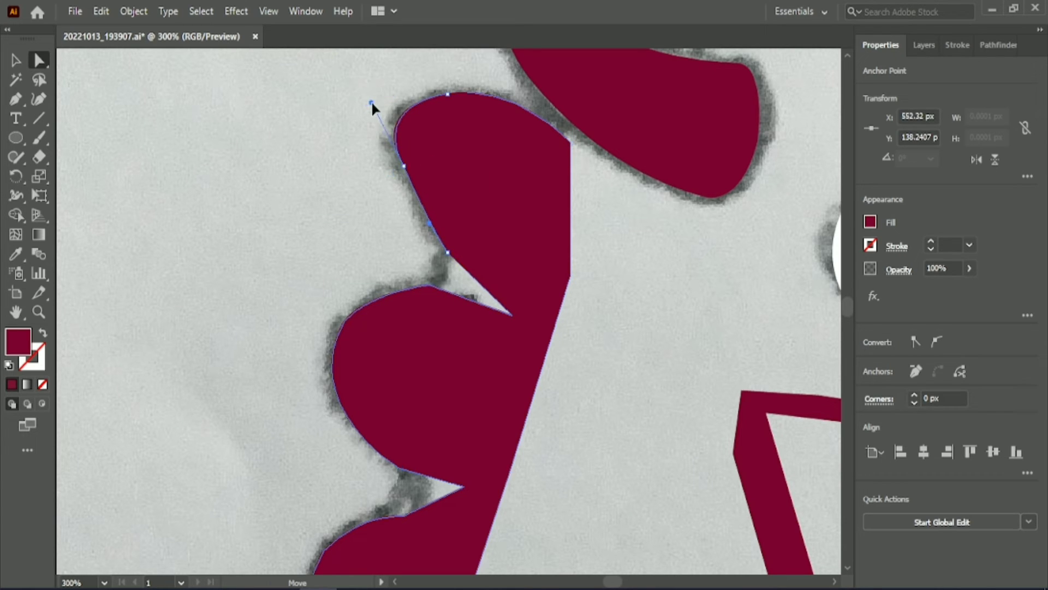
click(421, 232)
drag(393, 171, 165, 236)
click(342, 227)
scroll(298, 193, down, 3)
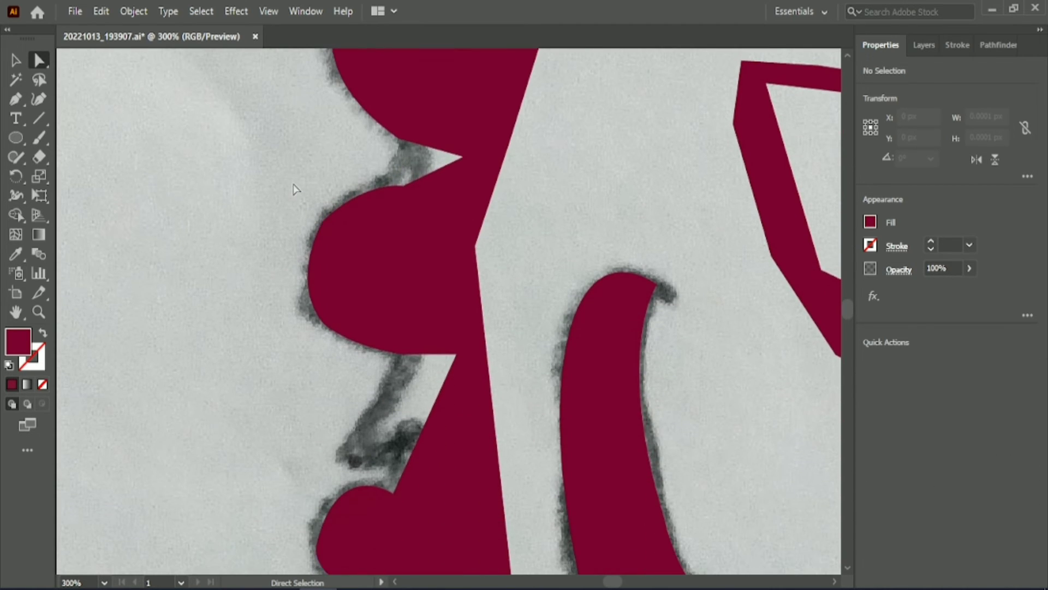
Round the anchor corners around the third back spike with the Direct Selection tool.
click(339, 248)
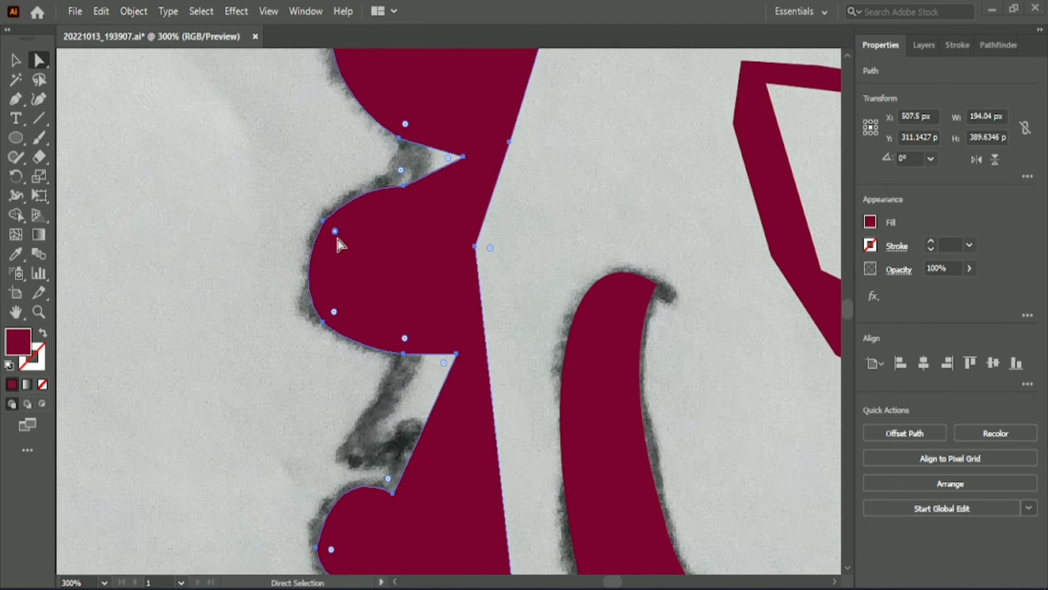
drag(334, 232, 376, 265)
drag(334, 312, 351, 285)
drag(404, 339, 406, 308)
click(274, 385)
Round the corners around the fourth back spike and the spikes below it.
scroll(273, 371, down, 10)
click(375, 346)
mouse_move(331, 358)
mouse_down()
mouse_move(363, 355)
mouse_move(352, 355)
mouse_up()
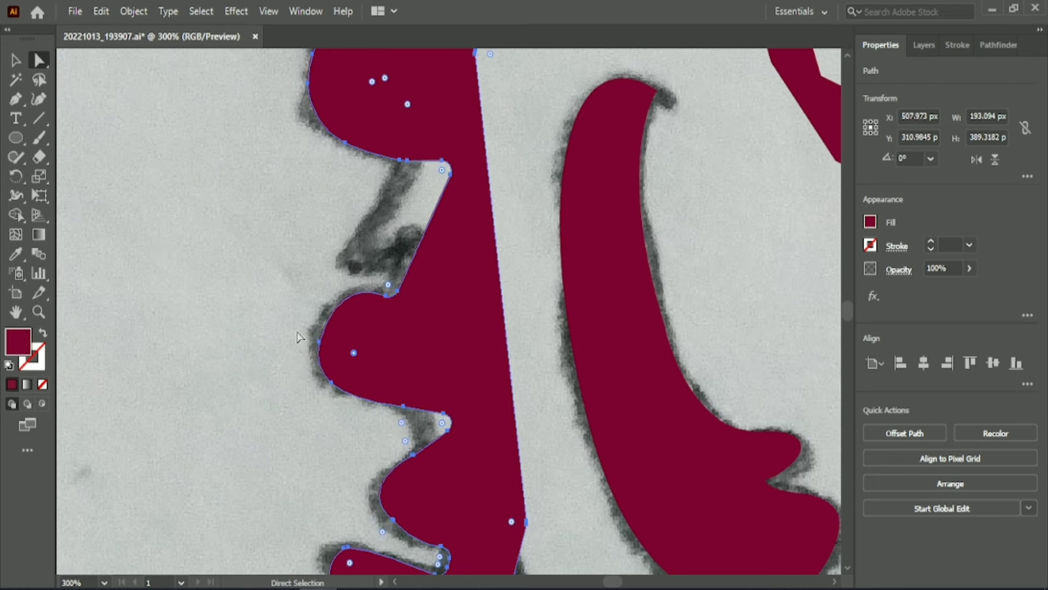
click(298, 337)
scroll(284, 339, down, 11)
click(351, 358)
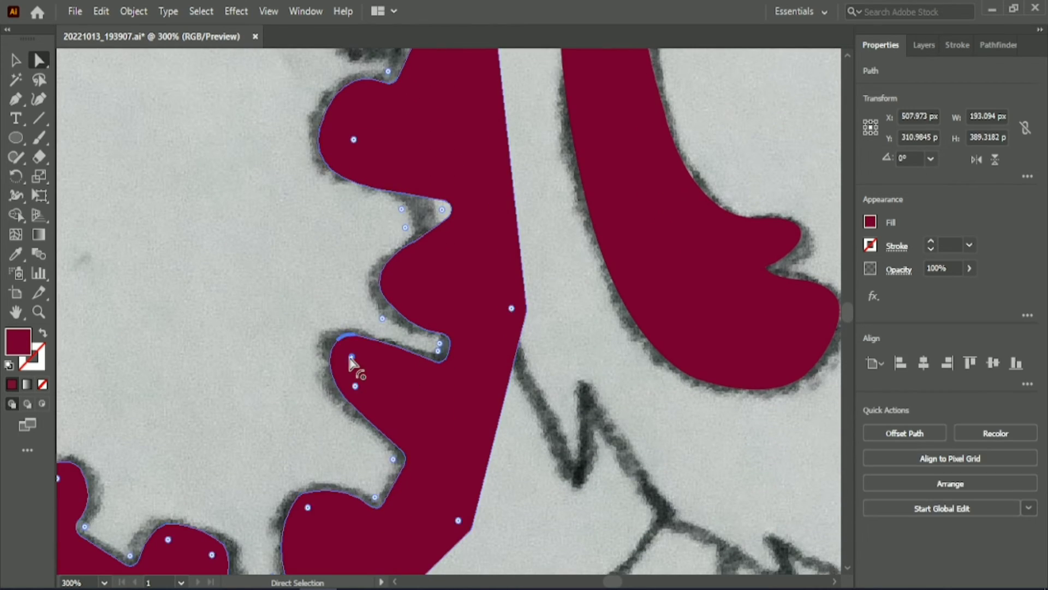
click(283, 378)
Soften the corners of the seventh spike and the middle of the three small tail spikes.
scroll(284, 378, down, 11)
scroll(636, 438, left, 15)
click(604, 392)
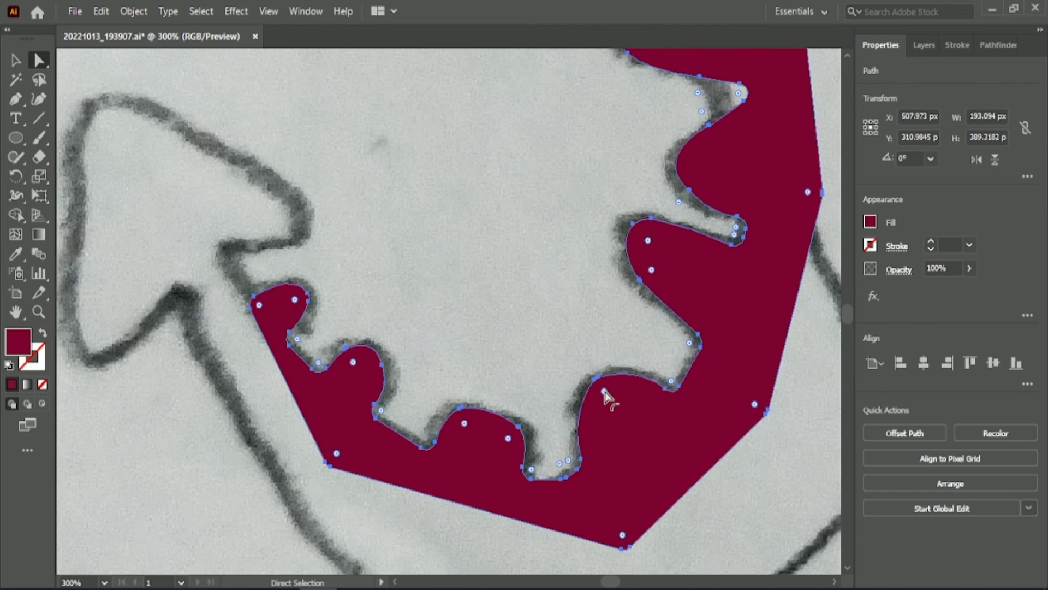
drag(604, 391, 611, 404)
click(491, 339)
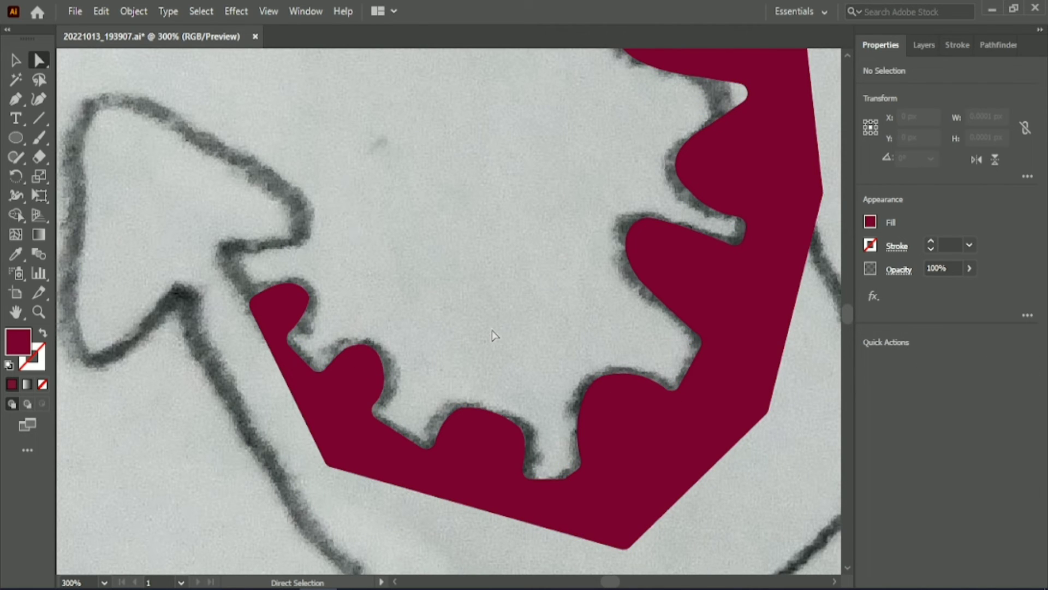
click(352, 377)
drag(362, 381, 368, 385)
click(362, 292)
Trace the leg and rounded foot nearest the tail with the Pen tool, using a maroon stroke without fill while drawing.
scroll(364, 291, down, 5)
scroll(612, 426, up, 3)
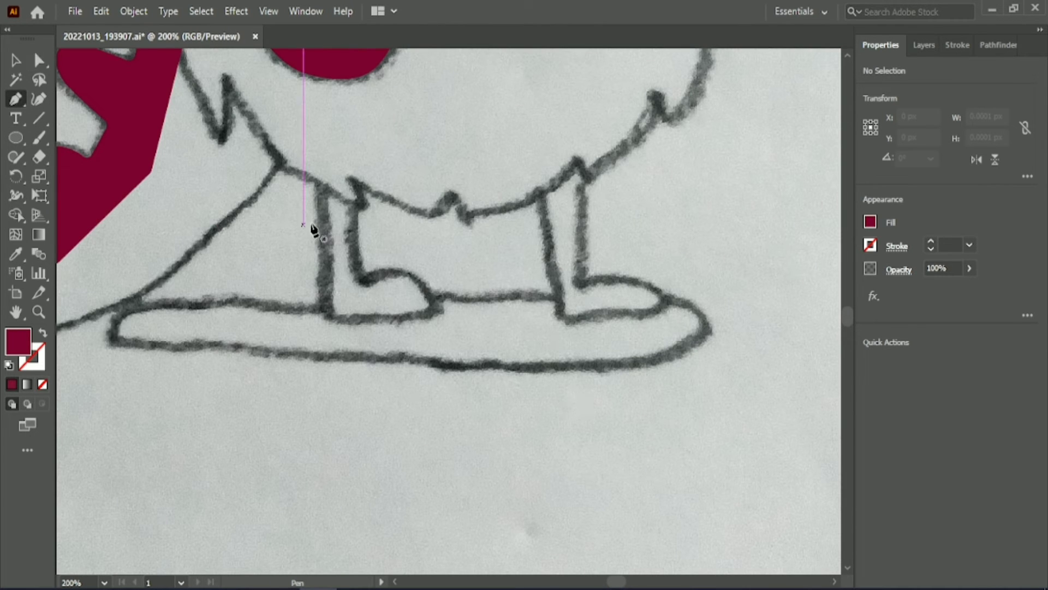
click(320, 140)
click(327, 308)
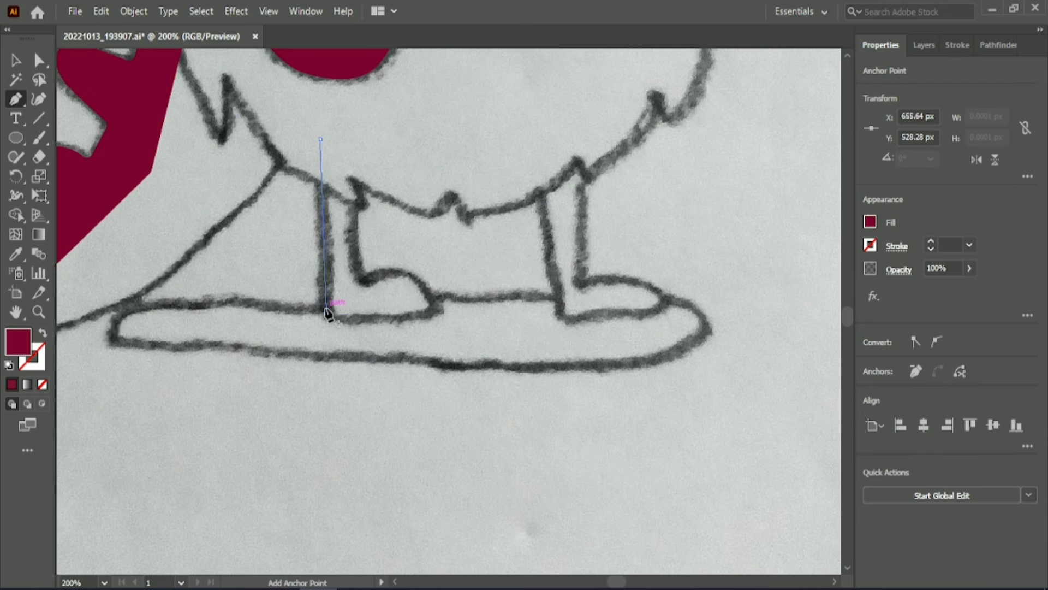
click(438, 315)
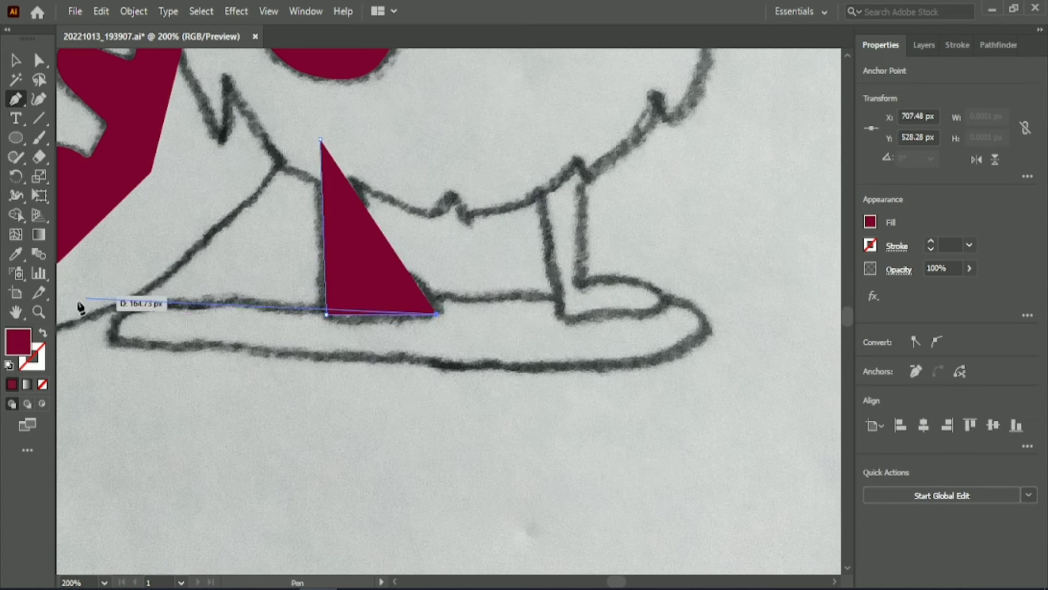
key(shift+x)
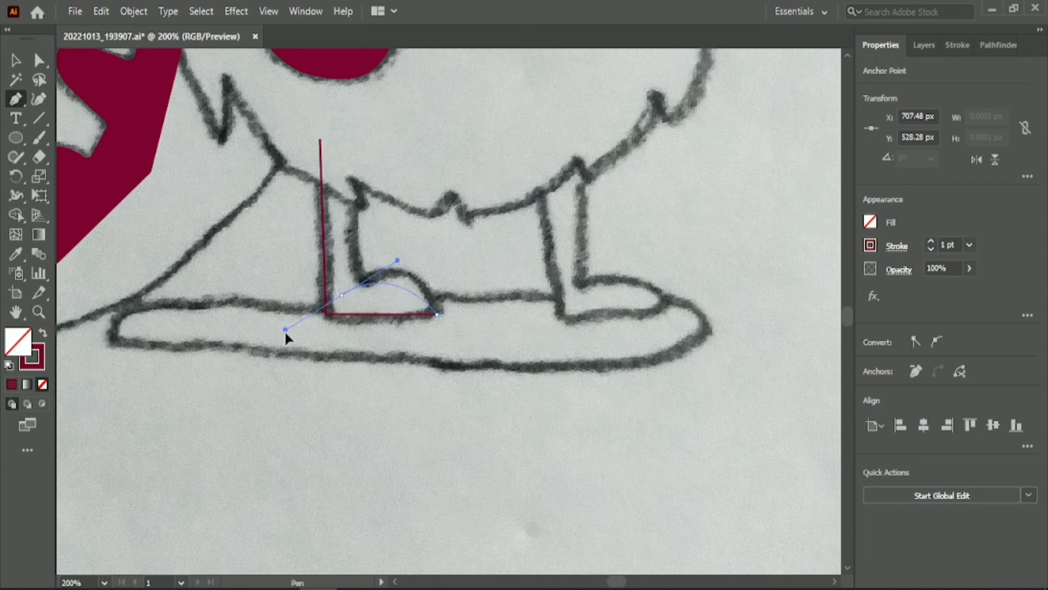
drag(266, 354, 267, 353)
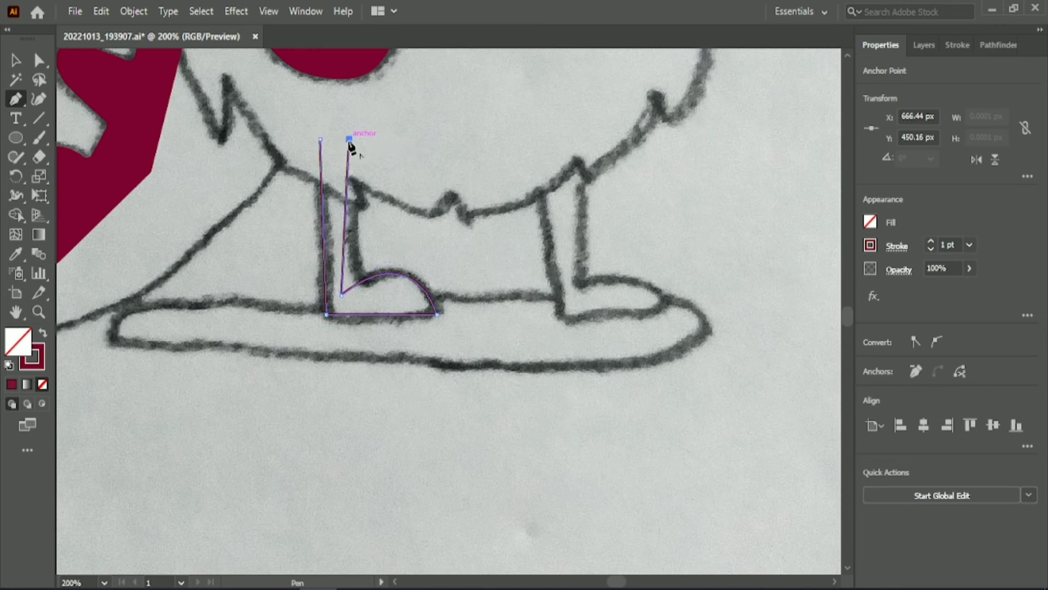
Swap the leg's stroke to a maroon fill and place a duplicate over the sketch's second leg.
click(43, 334)
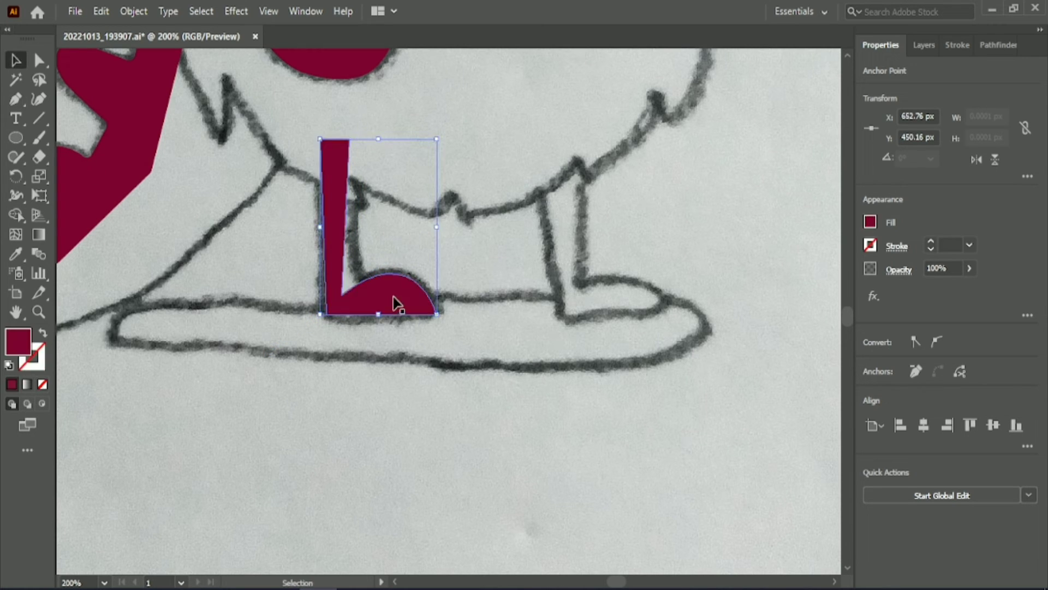
drag(397, 299, 627, 304)
click(373, 444)
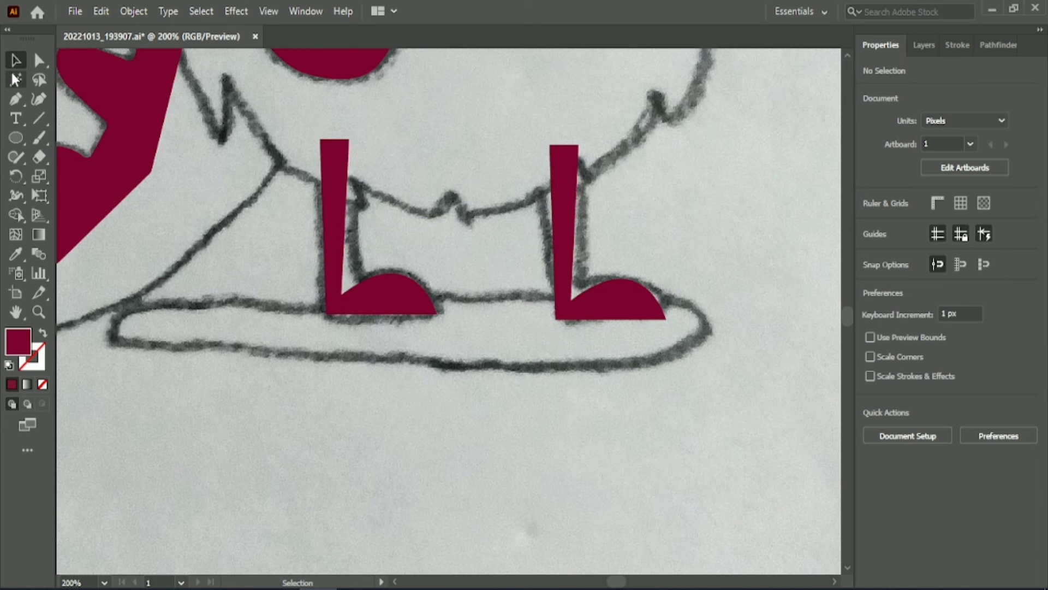
Move the pink body up and right, and set the magenta tail apart beneath it on the artboard.
scroll(491, 442, left, 5)
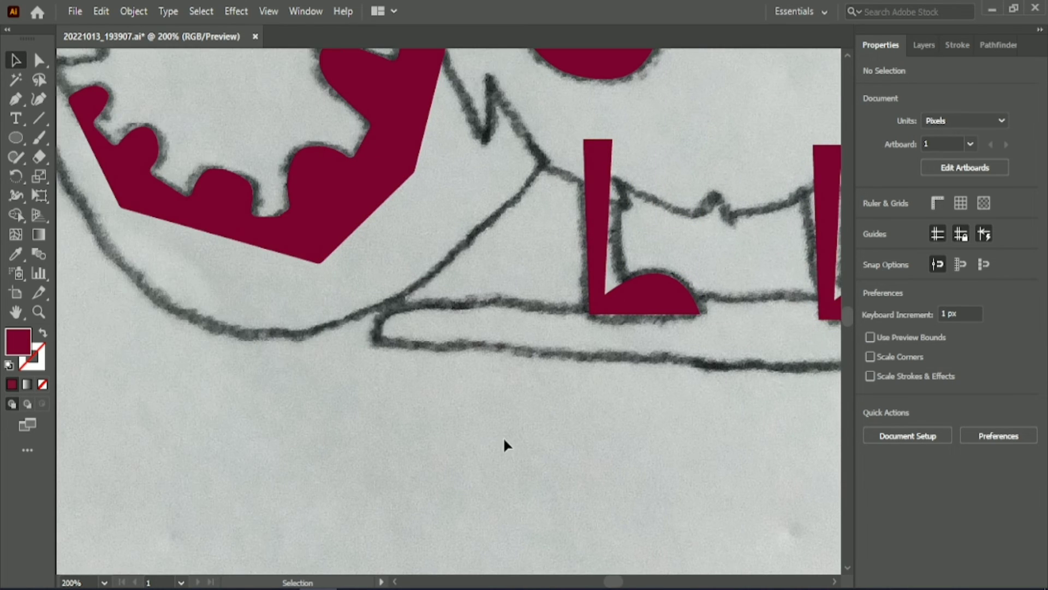
scroll(502, 440, down, 3)
scroll(509, 437, up, 3)
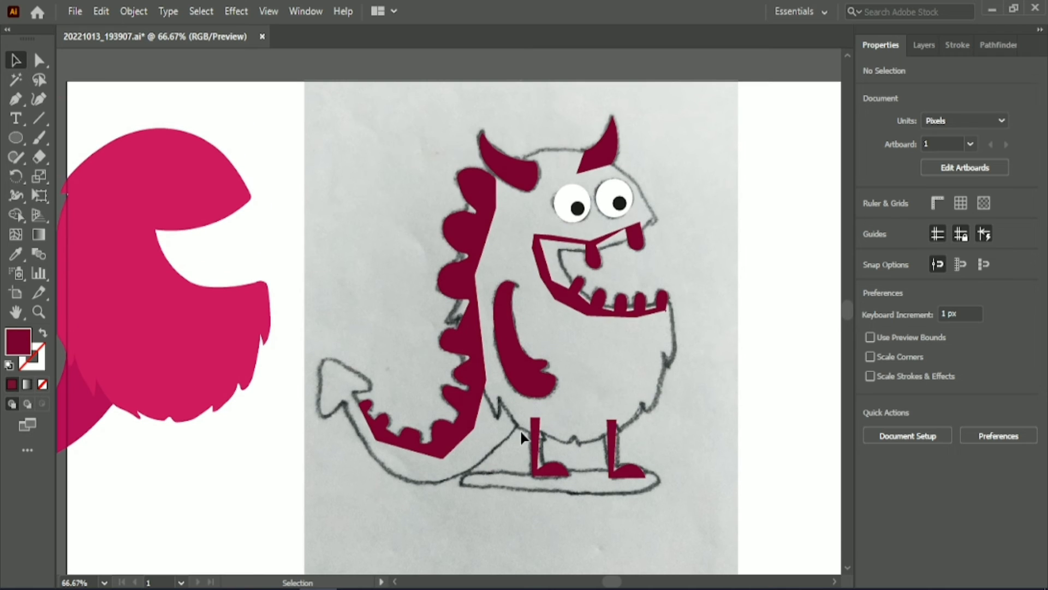
scroll(574, 519, down, 1)
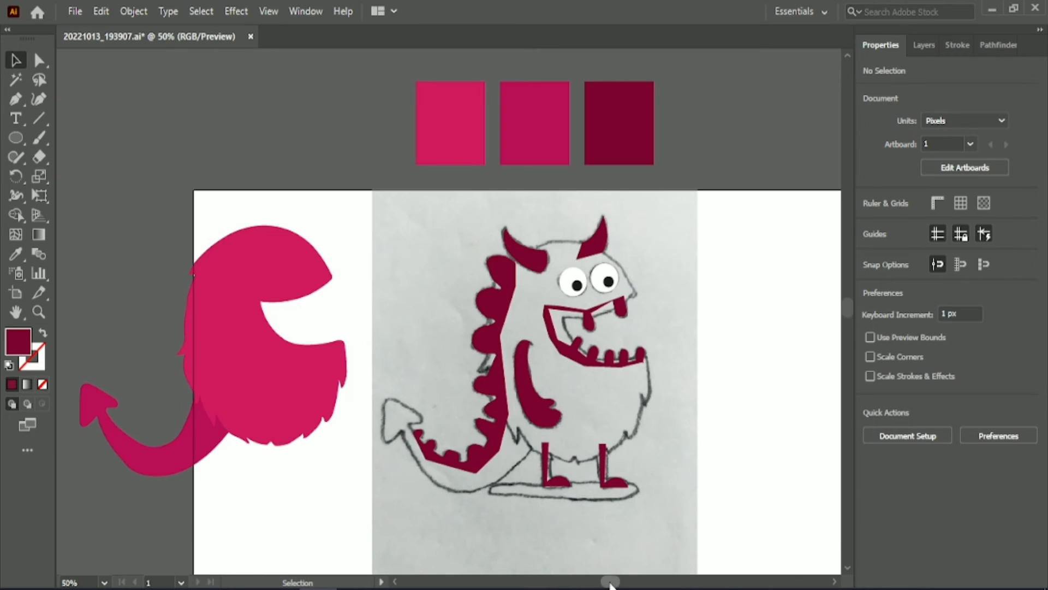
drag(240, 363, 303, 242)
drag(179, 462, 264, 430)
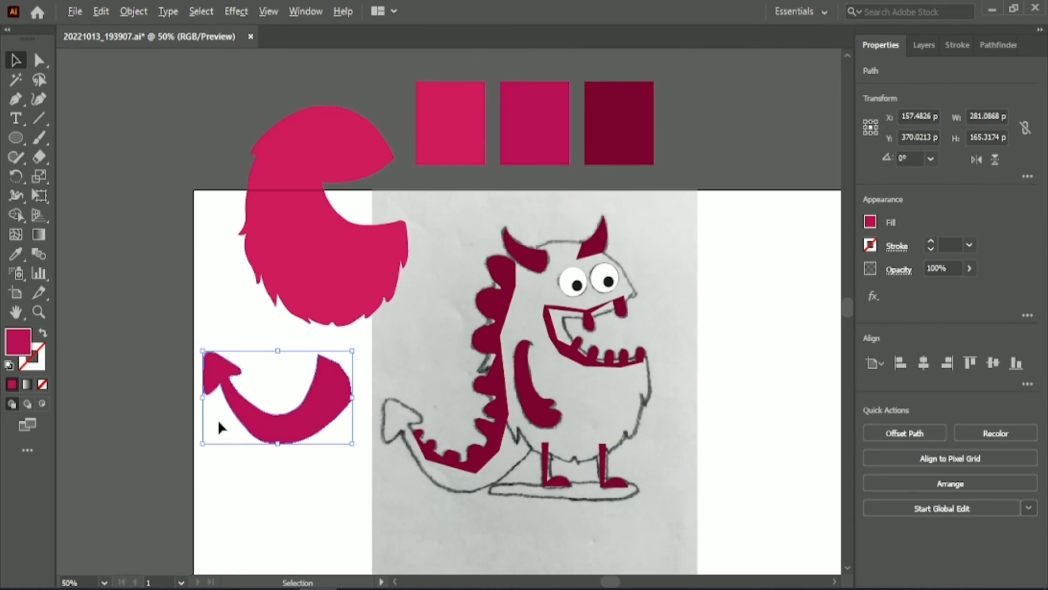
Draw a small closed triangular cutting shape across the tail's neck just below the arrowhead with the Pen tool.
scroll(218, 417, up, 3)
click(156, 251)
click(177, 242)
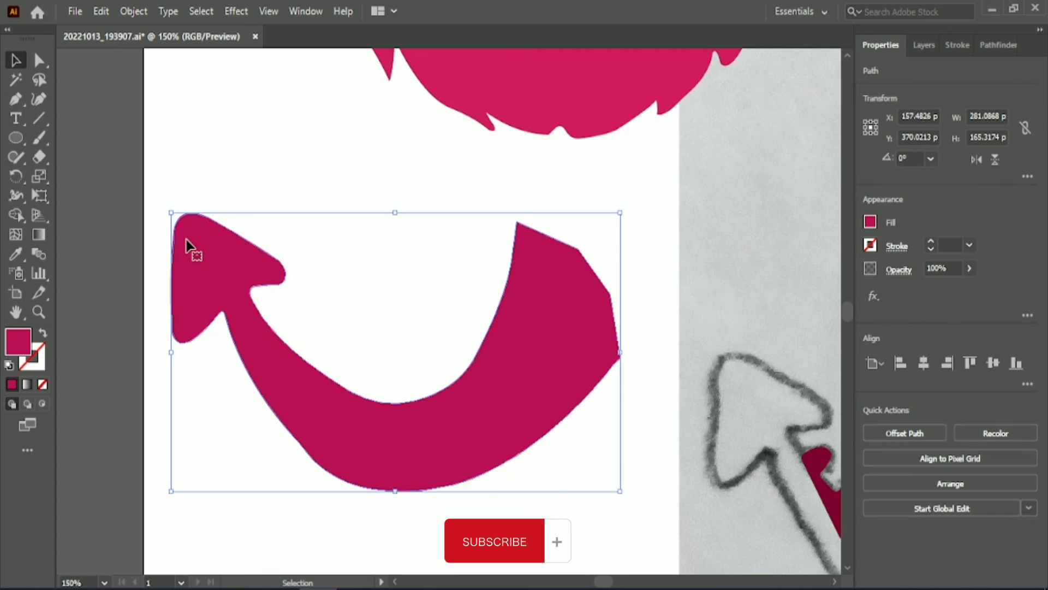
click(36, 122)
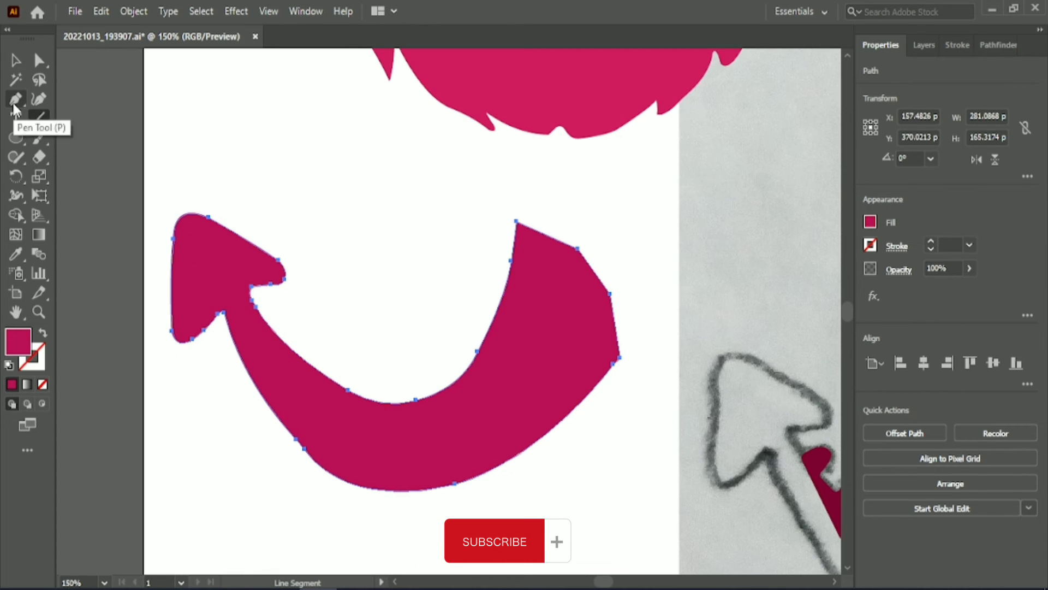
click(14, 102)
click(219, 324)
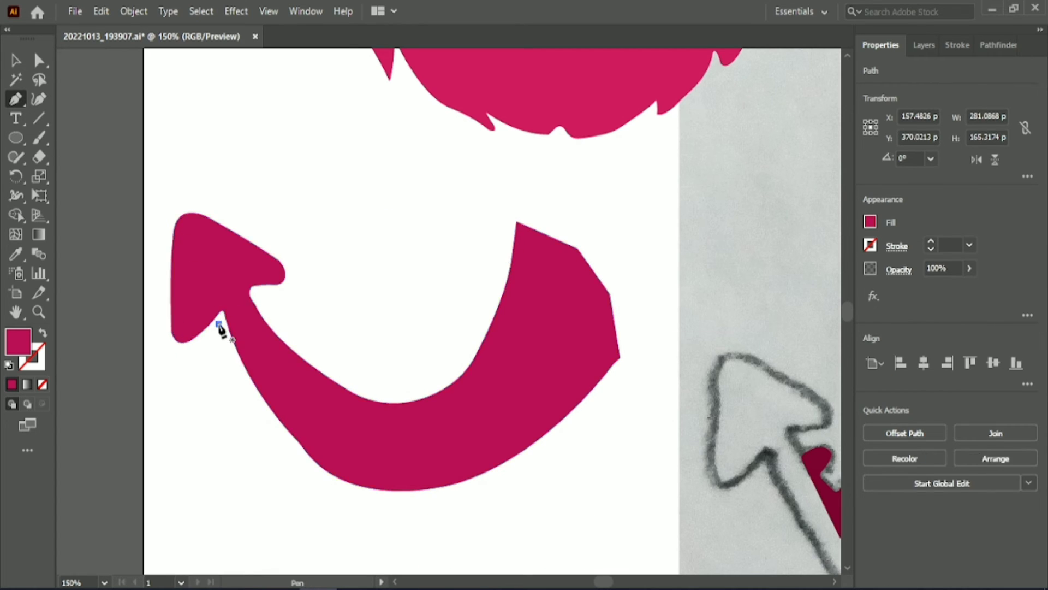
drag(229, 271, 230, 270)
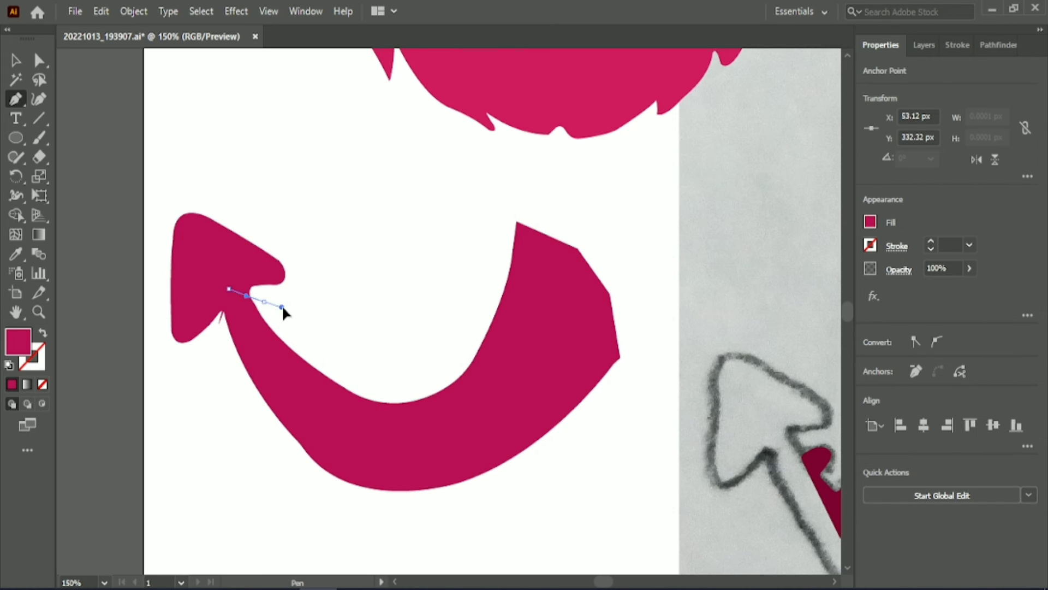
drag(284, 308, 285, 307)
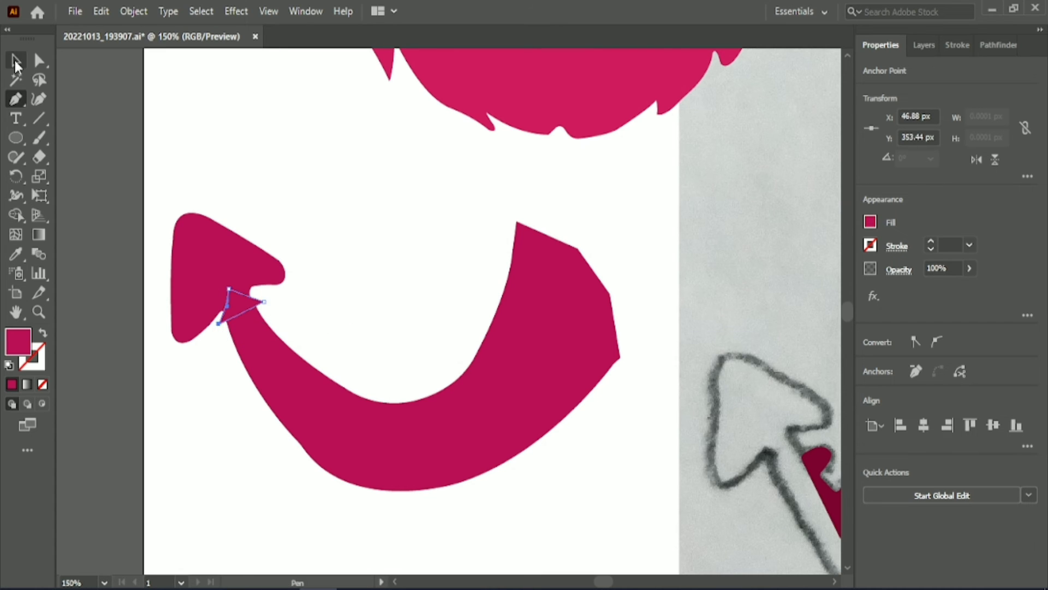
Select the tail with its cutting shape and place a duplicate of both below and to the left of the original.
click(16, 61)
click(332, 420)
key(ctrl+minus)
drag(428, 359, 208, 511)
key(ctrl+z)
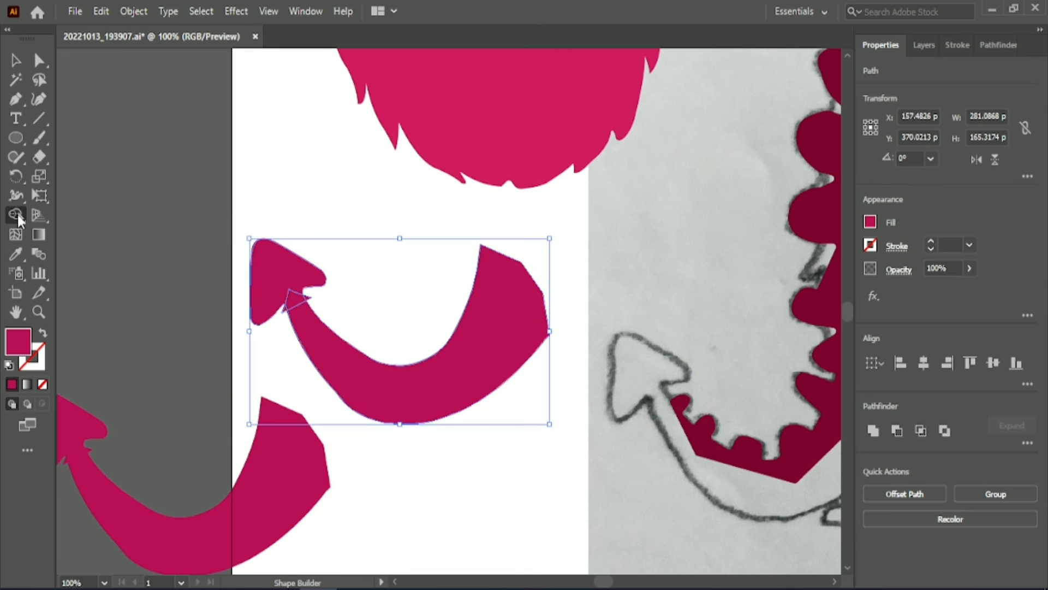
Remove the curved tail and the leftover slivers from the original with Shape Builder, keeping only the arrowhead.
alt+click(382, 390)
scroll(283, 320, up, 4)
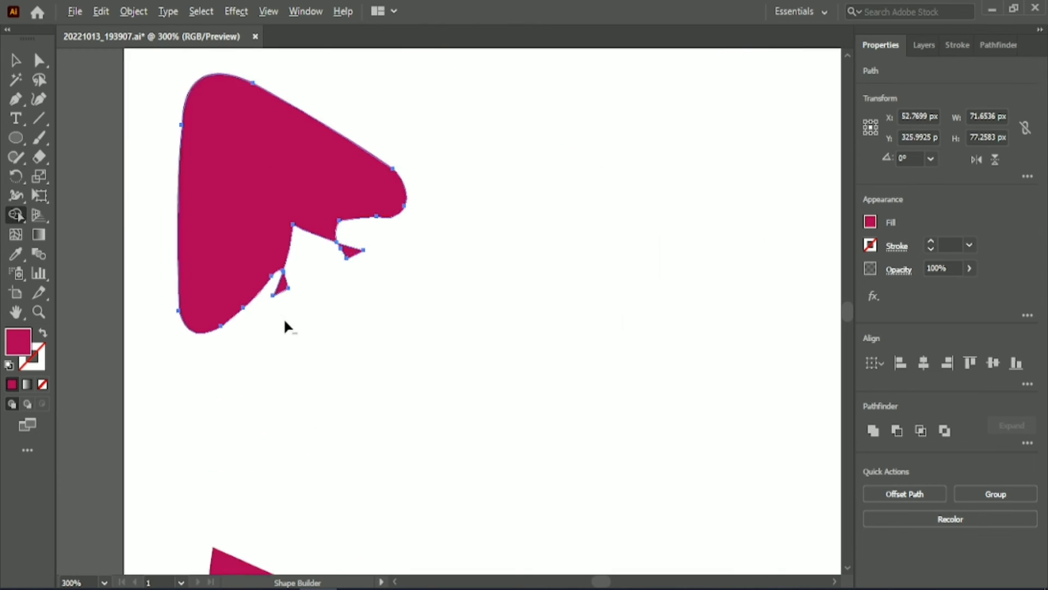
alt+click(281, 277)
alt+click(371, 231)
Remove the arrowhead and leftover cutting shape from the duplicated tail with Shape Builder, keeping only the curved tail.
scroll(435, 324, down, 3)
scroll(435, 324, down, 3)
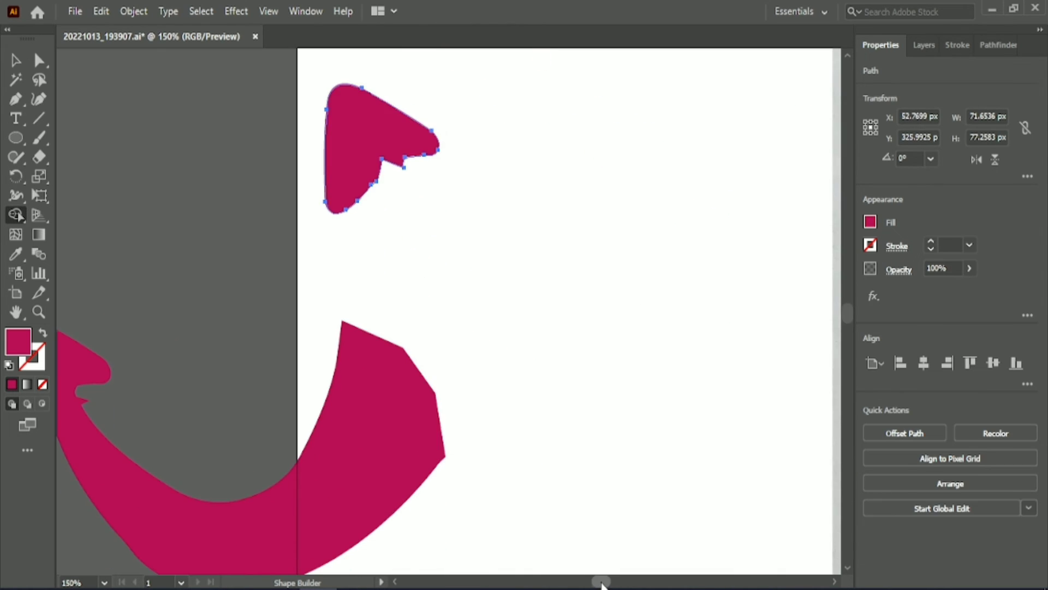
drag(601, 581, 599, 582)
click(14, 60)
drag(110, 298, 235, 415)
click(16, 214)
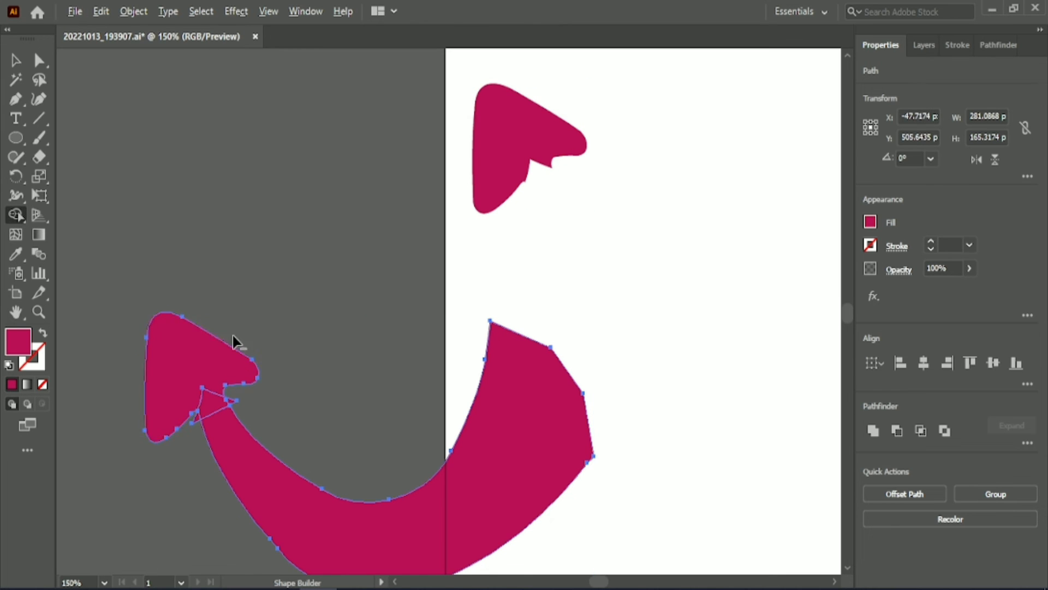
alt+click(234, 338)
click(14, 59)
click(563, 238)
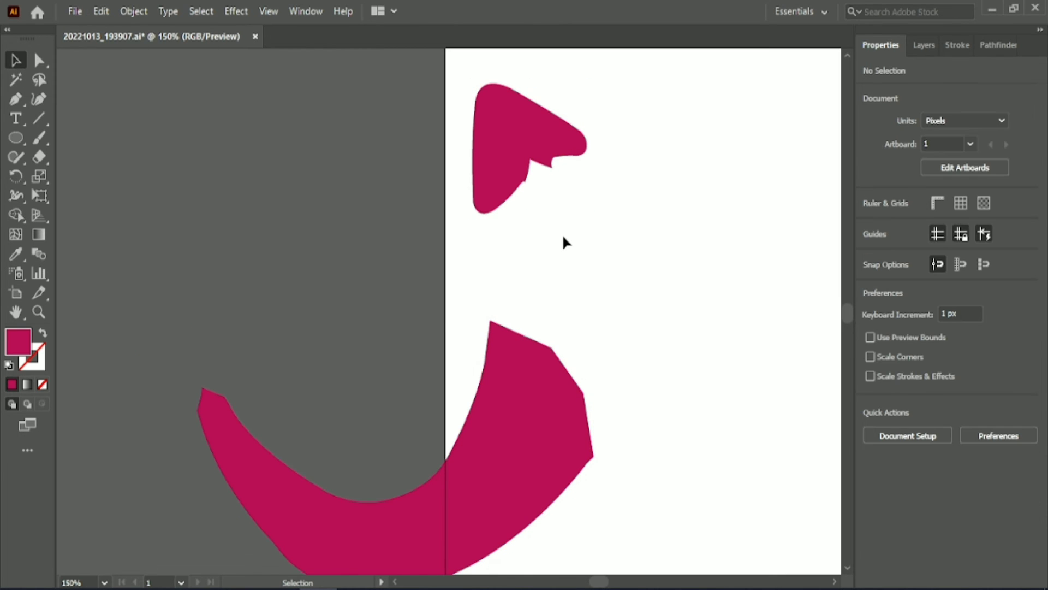
Recolor the separate arrowhead with the lighter pink of the monster's body.
scroll(517, 437, down, 5)
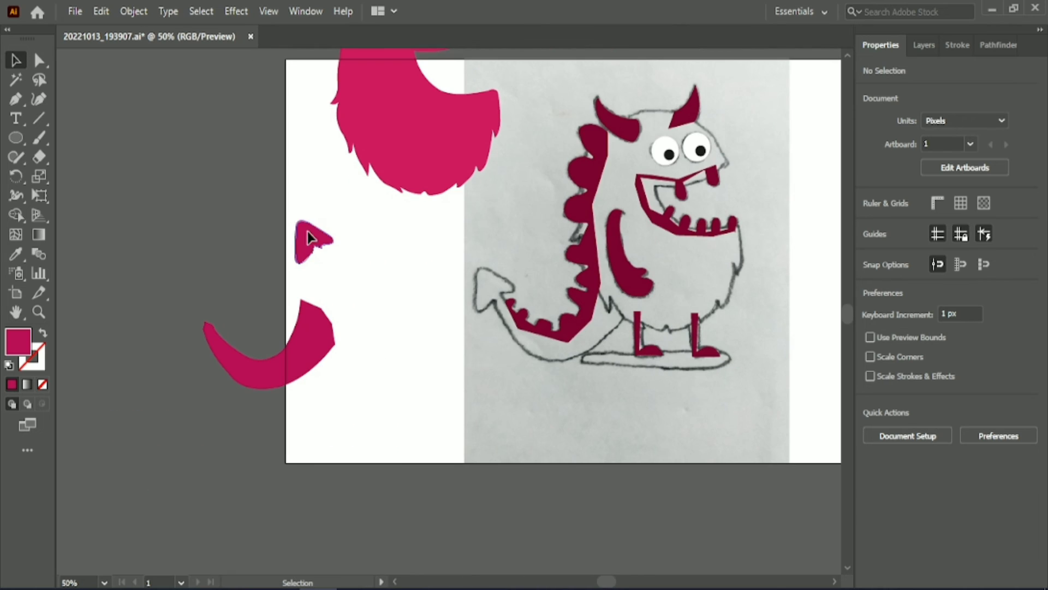
click(307, 231)
click(19, 251)
key(v)
click(152, 273)
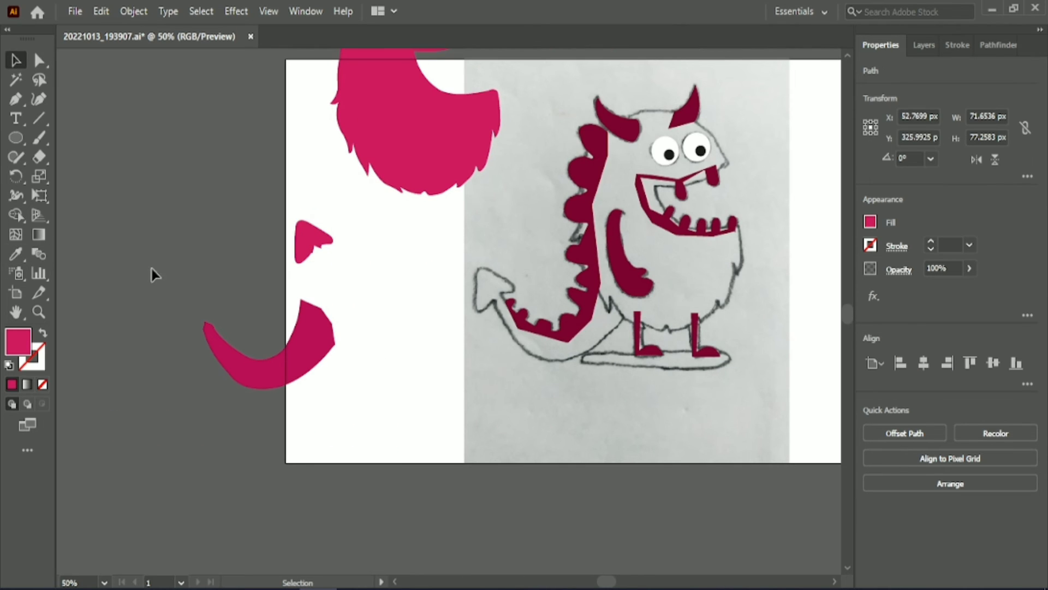
Move the curved tail up against the arrowhead's notch on the artboard and delete the stray sliver outside the artboard.
drag(263, 383, 373, 307)
click(349, 341)
scroll(346, 339, up, 2)
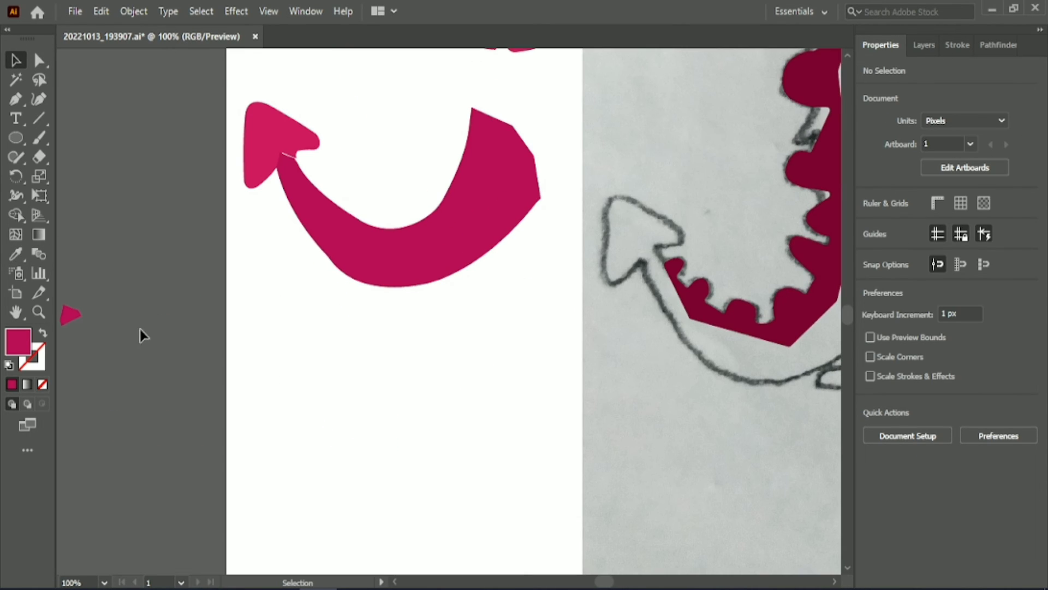
click(76, 314)
key(Delete)
Nudge the arrowhead and curved tail together to close the gap, and send the arrowhead to the back.
scroll(213, 240, up, 2)
click(385, 297)
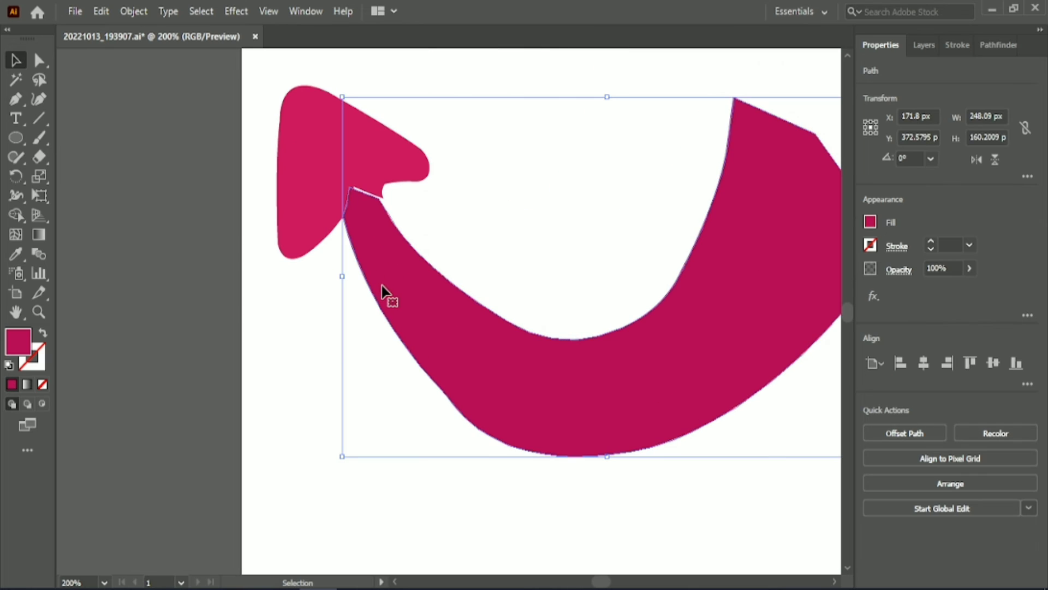
click(327, 310)
click(359, 163)
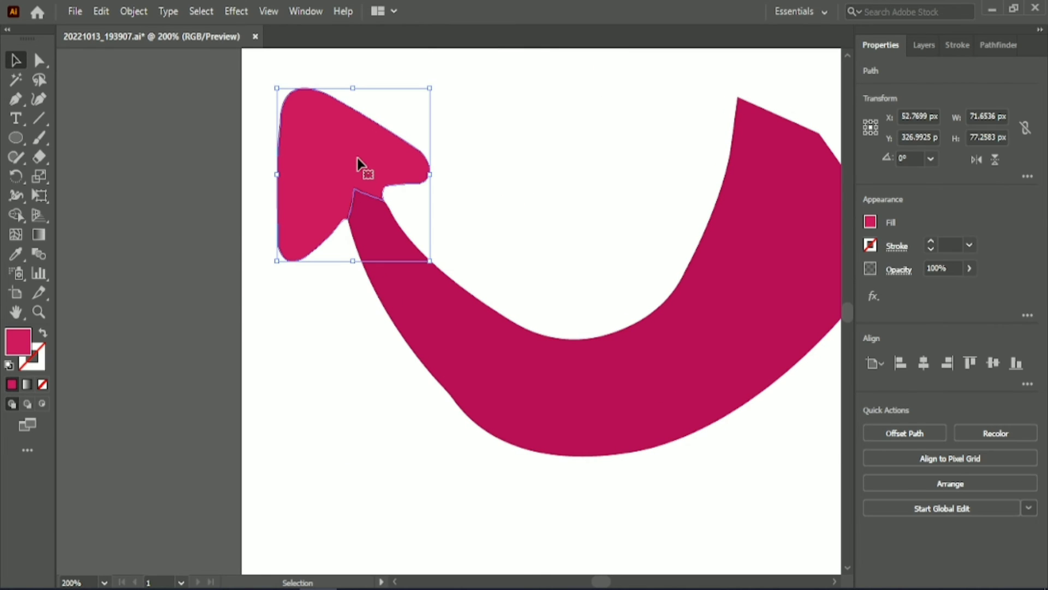
right_click(360, 163)
mouse_move(513, 453)
click(563, 503)
click(382, 399)
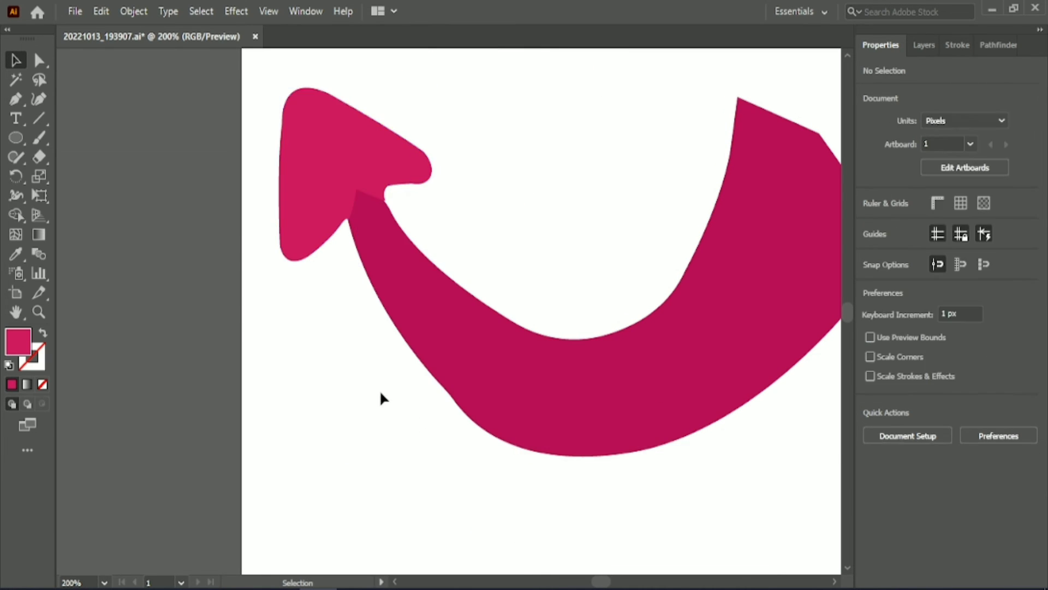
Widen the arrowhead slightly towards its right-hand point, keeping it joined to the tail.
key(a)
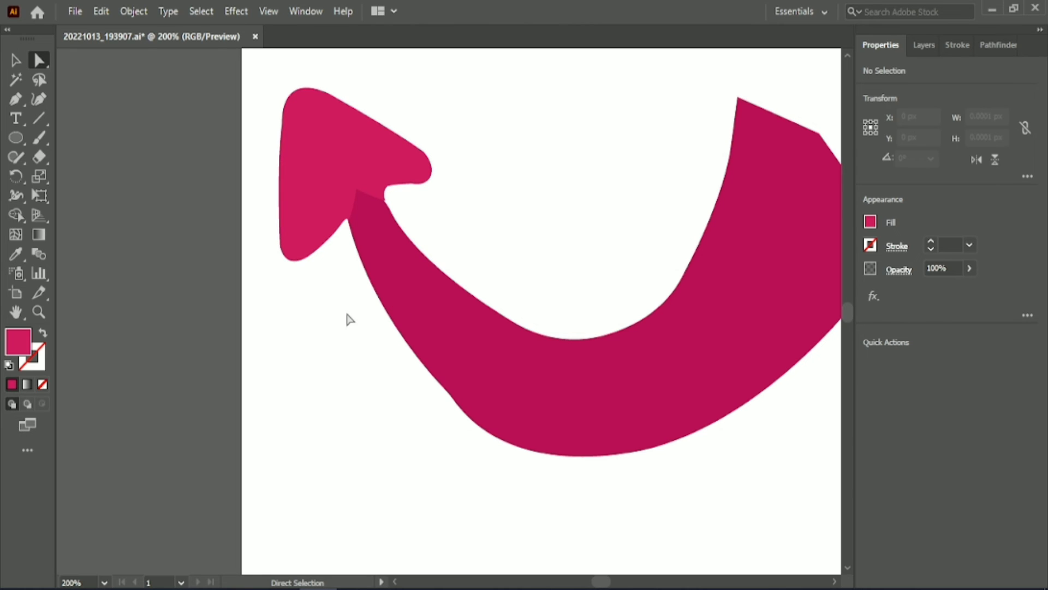
alt+scroll(350, 319, up, 1)
scroll(388, 157, up, 2)
key(v)
click(234, 127)
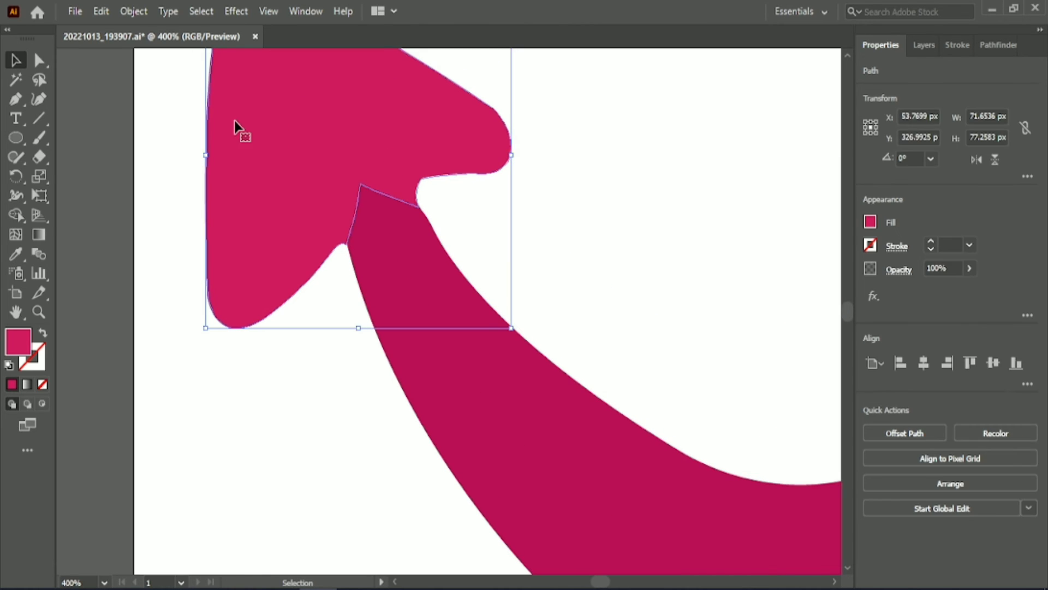
click(283, 416)
click(386, 122)
drag(511, 155, 518, 155)
click(582, 211)
scroll(579, 240, down, 8)
click(575, 269)
click(297, 337)
alt+scroll(266, 306, down, 1)
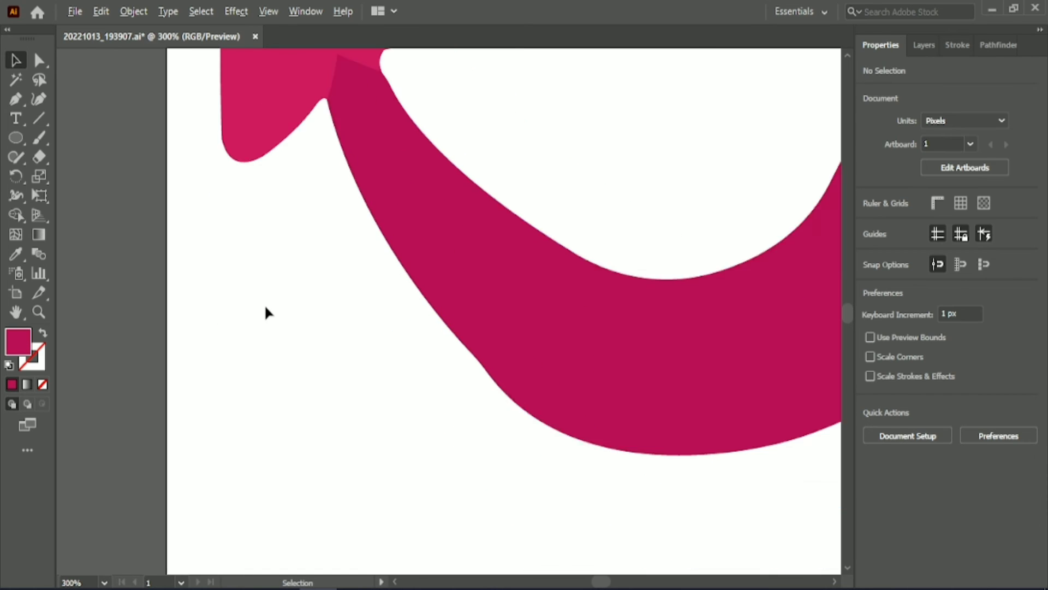
Group the eyes, the left horn and the arm, and bring the group to the front.
alt+scroll(266, 307, down, 5)
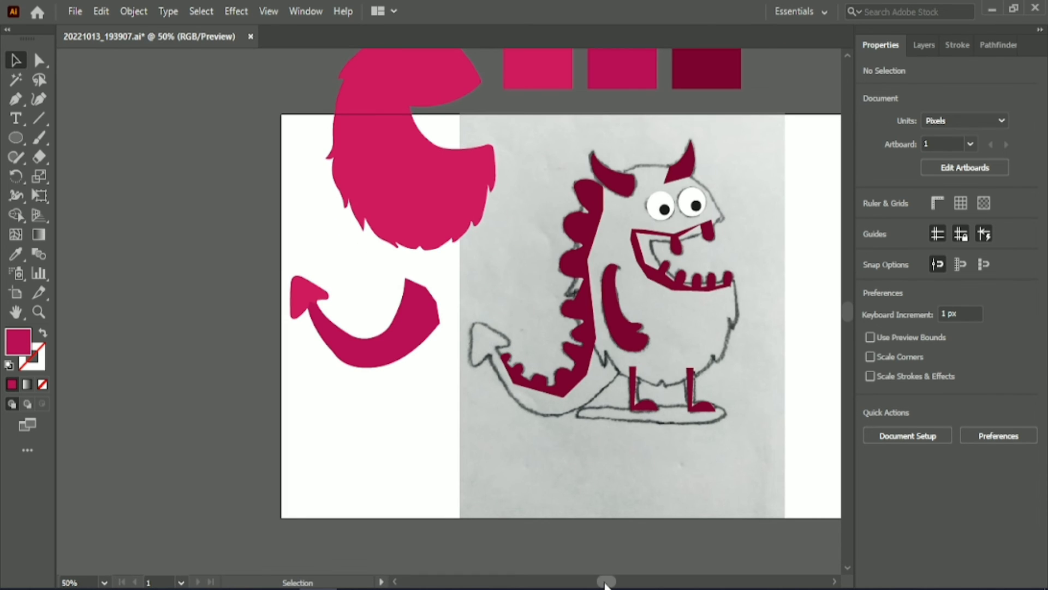
drag(605, 584, 612, 582)
click(234, 362)
key(ctrl+shift+a)
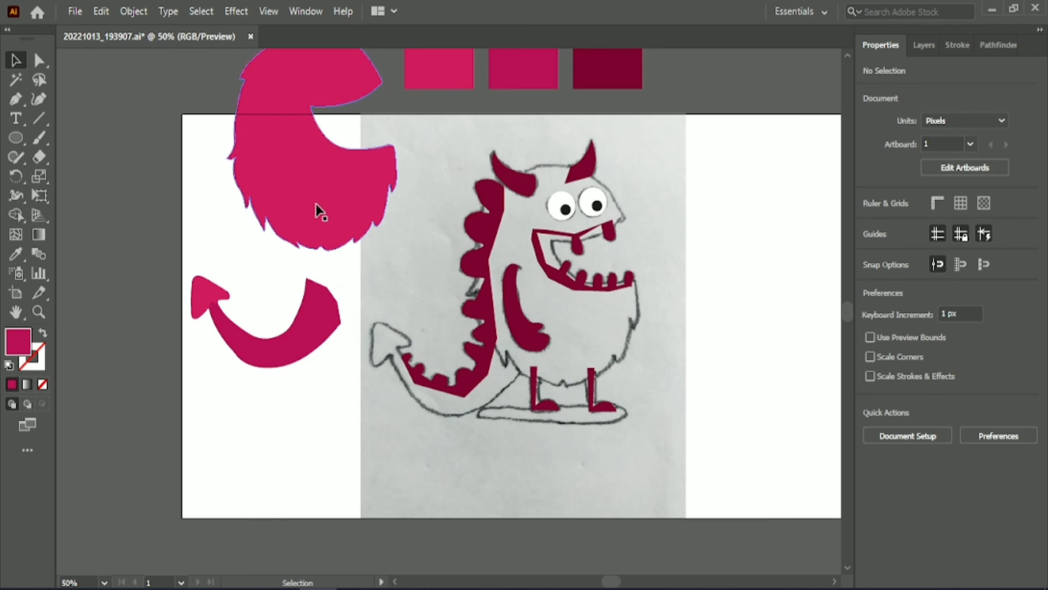
click(571, 208)
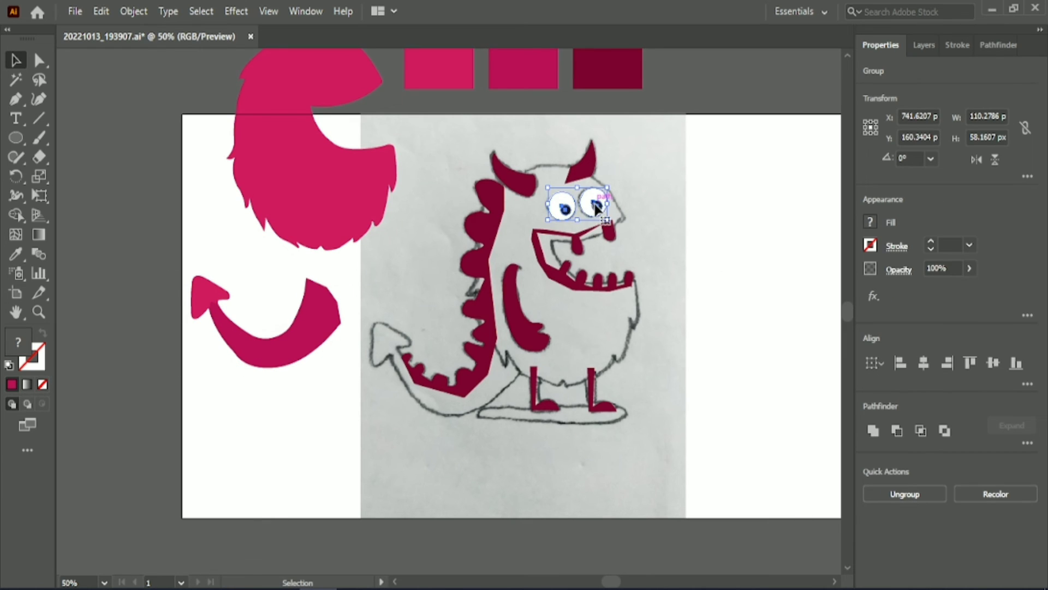
shift+click(517, 190)
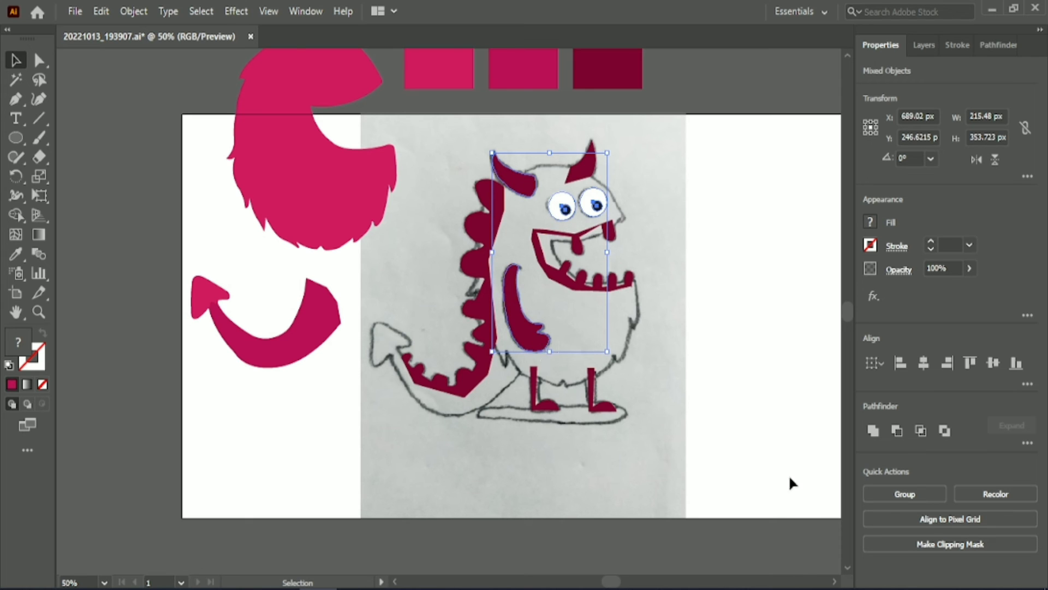
click(905, 494)
right_click(597, 284)
mouse_move(664, 506)
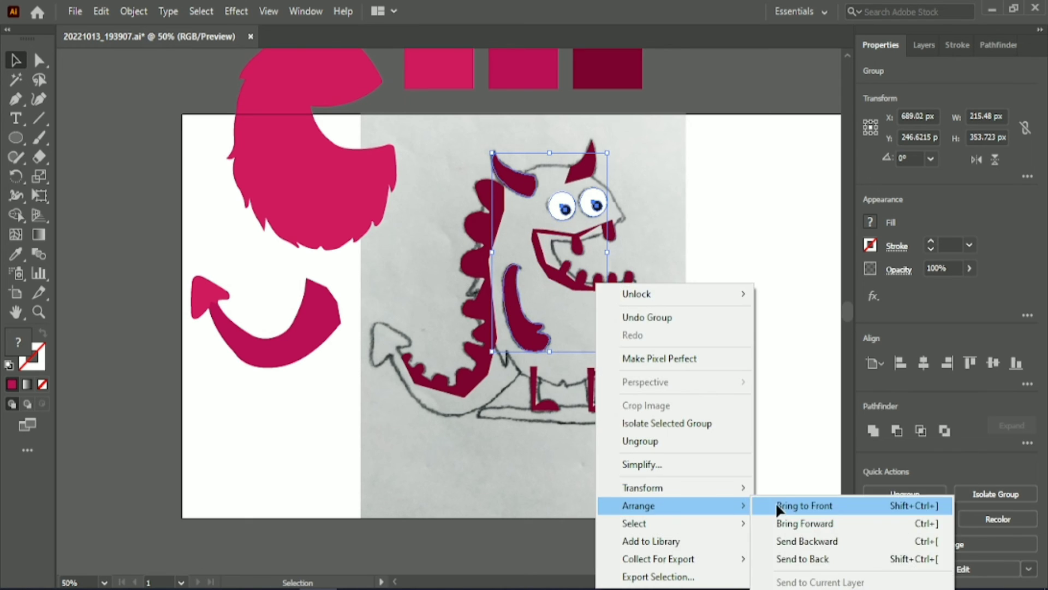
click(804, 506)
Move the pink body onto the sketched monster and send the dark mouth piece with the teeth to the back.
drag(367, 227, 561, 330)
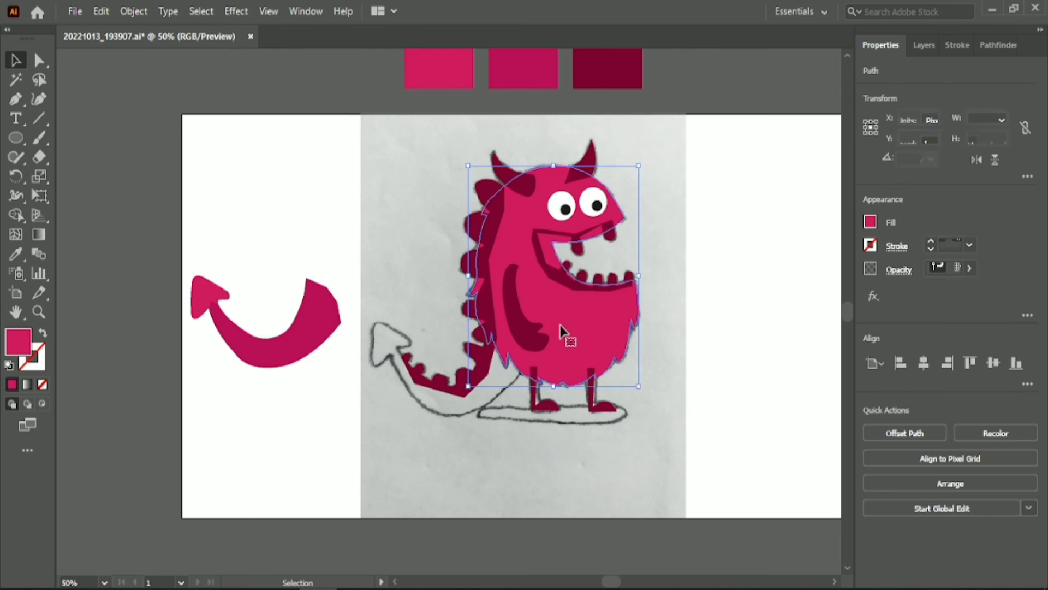
click(724, 264)
right_click(577, 257)
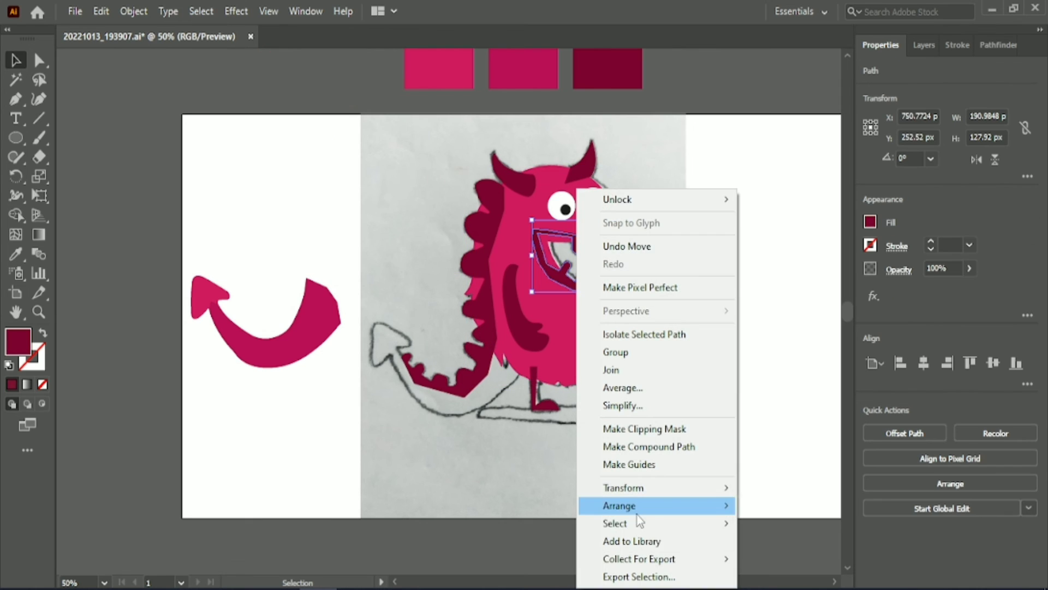
click(759, 557)
click(727, 303)
Send the right horn, the back spikes and both legs to the back together.
click(582, 164)
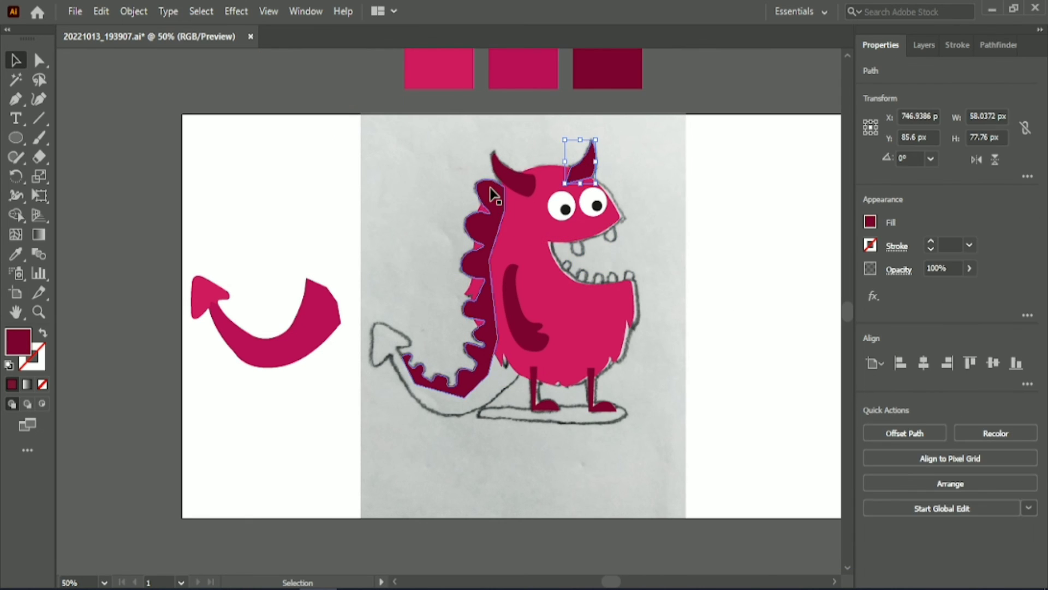
shift+click(492, 194)
right_click(611, 416)
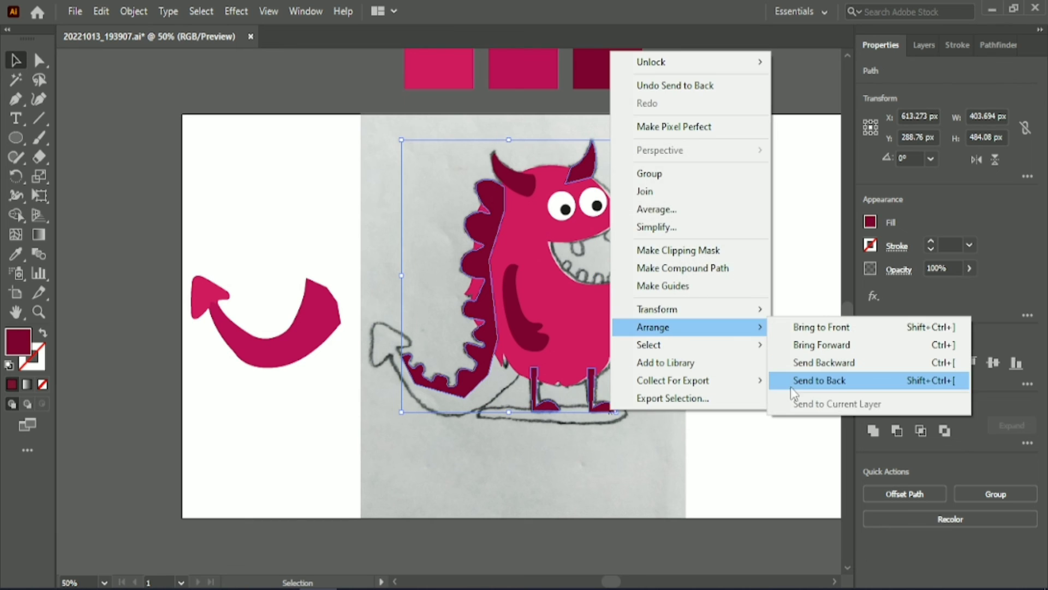
click(819, 388)
Unlock the sketch image, lower its opacity to 46% and lock it again.
click(133, 11)
click(219, 133)
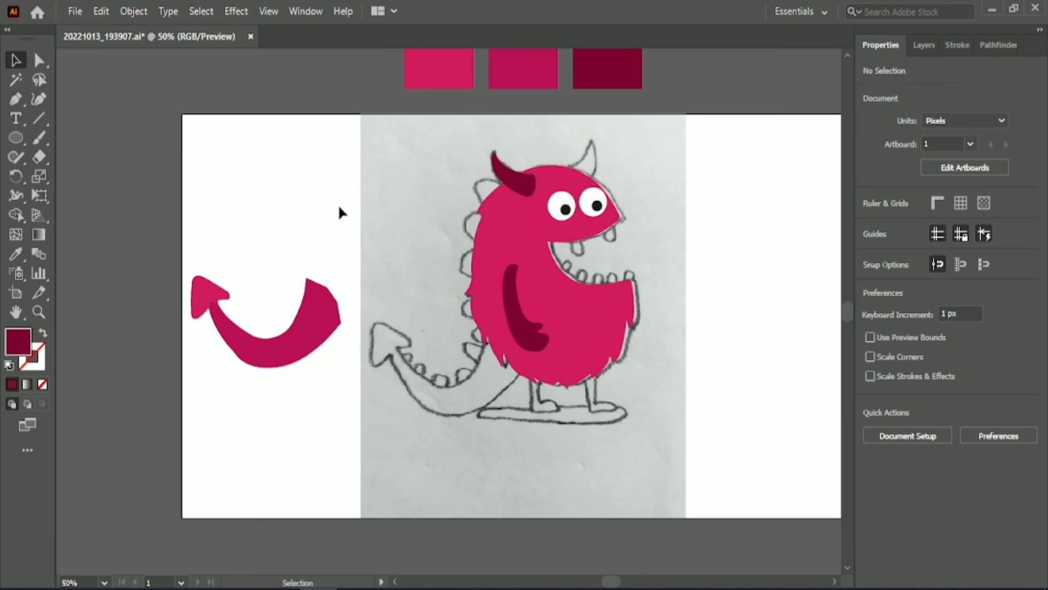
click(955, 267)
text(51)
key(Return)
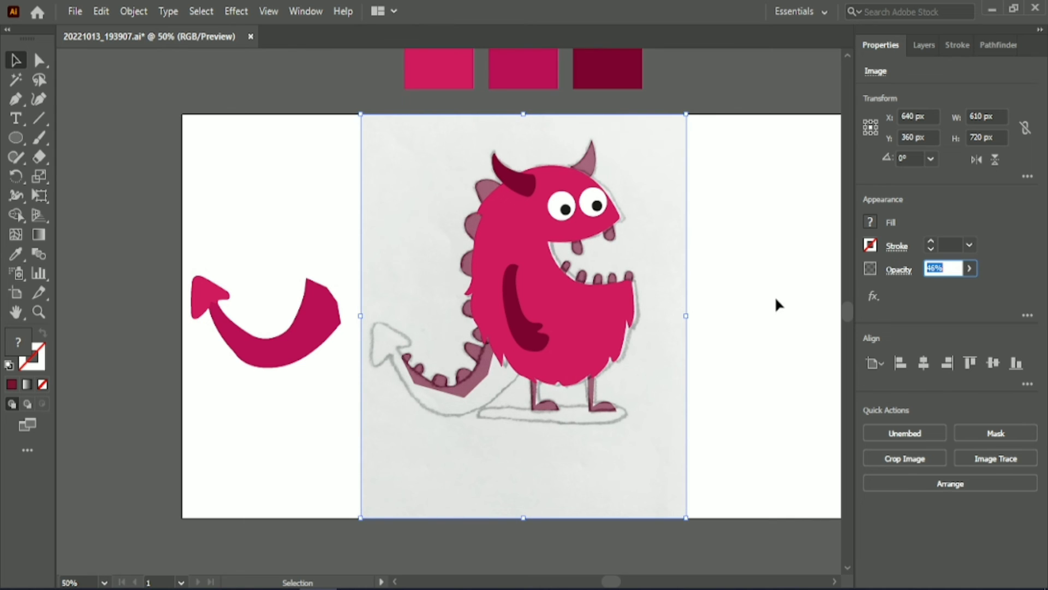
click(133, 11)
click(174, 117)
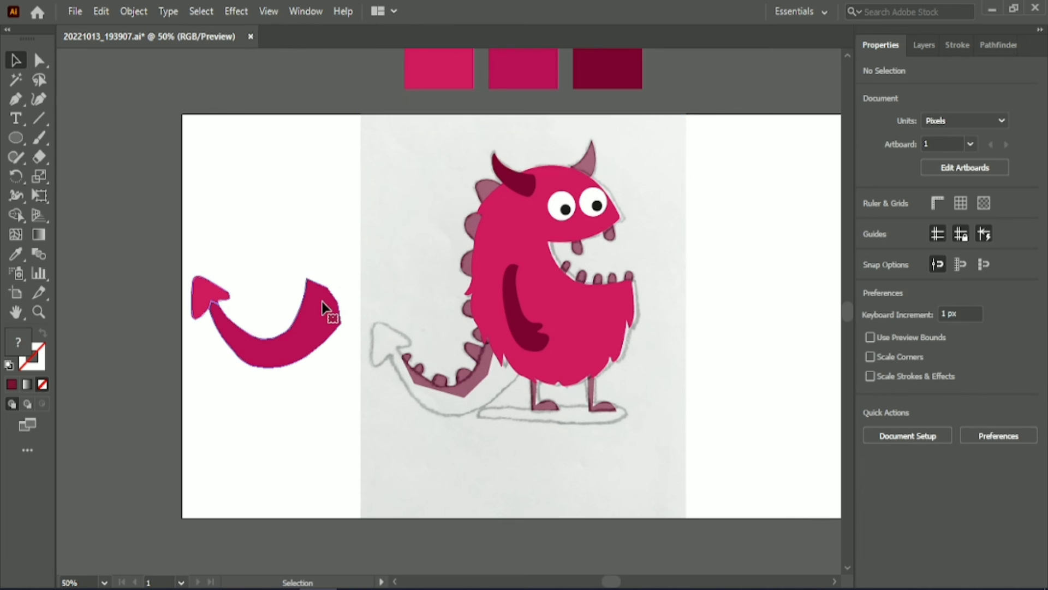
Move the tail with its arrowhead onto the sketched tail, and place the outlined ellipse over the sketched ground shadow.
mouse_move(324, 307)
mouse_down()
mouse_move(420, 360)
mouse_move(506, 352)
mouse_up()
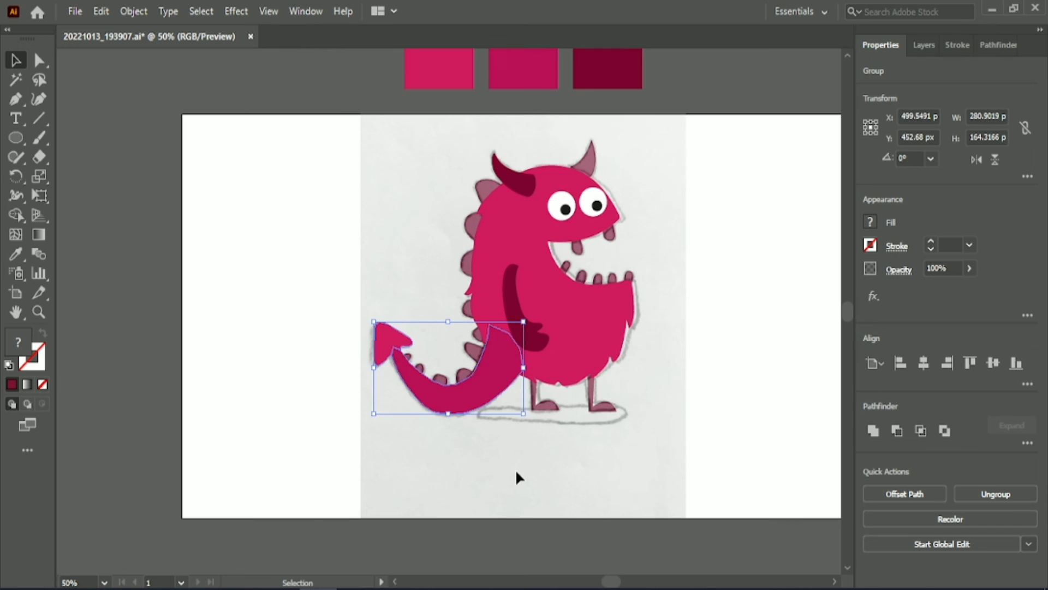
drag(310, 518, 312, 521)
drag(276, 419, 558, 411)
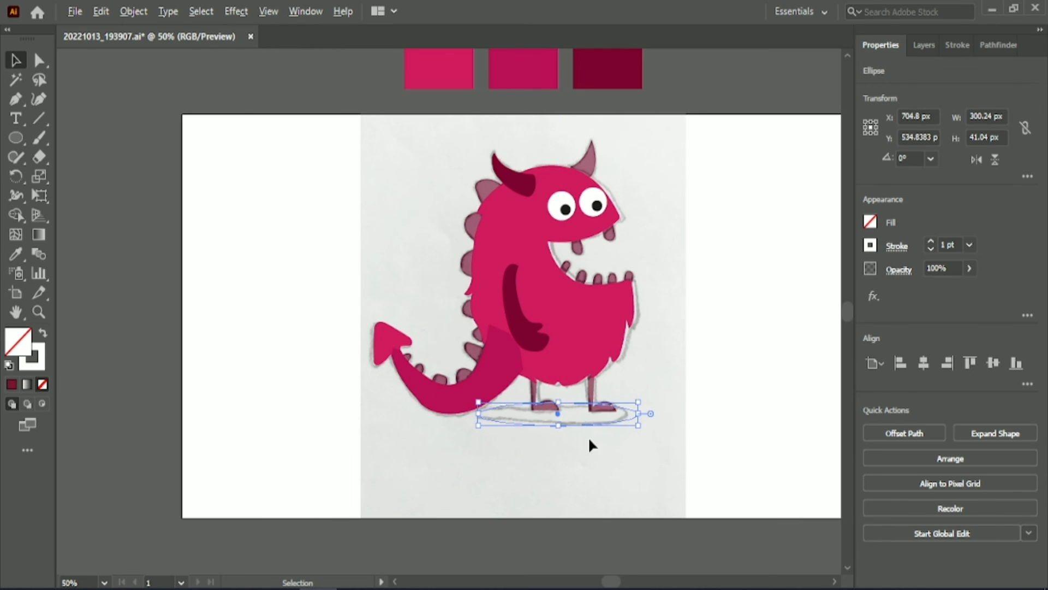
Swap the ellipse's fill and stroke so it has a white fill and no stroke.
scroll(589, 435, up, 2)
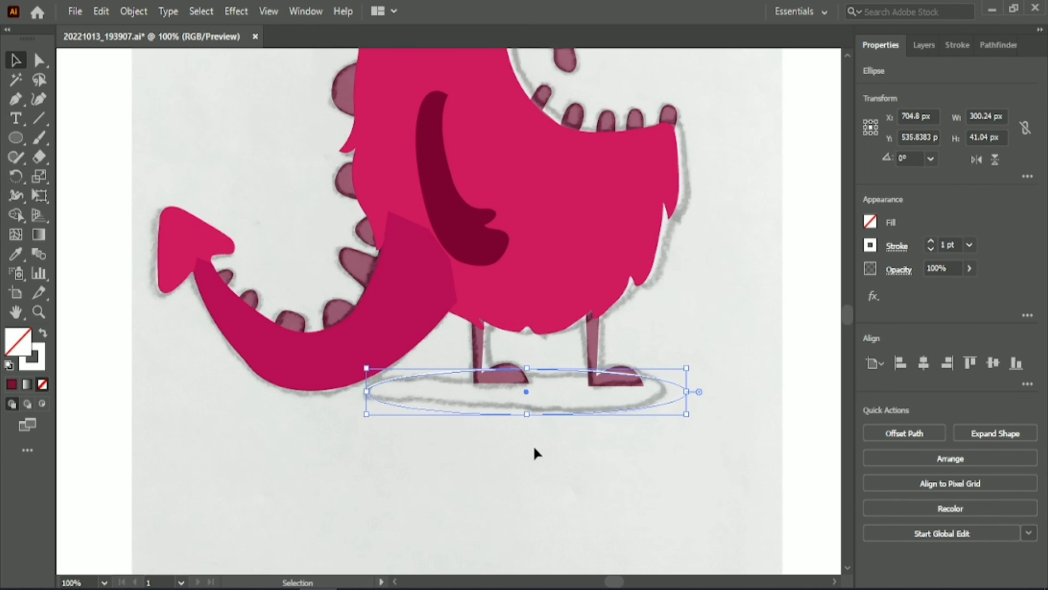
click(538, 440)
click(546, 414)
click(46, 336)
click(503, 457)
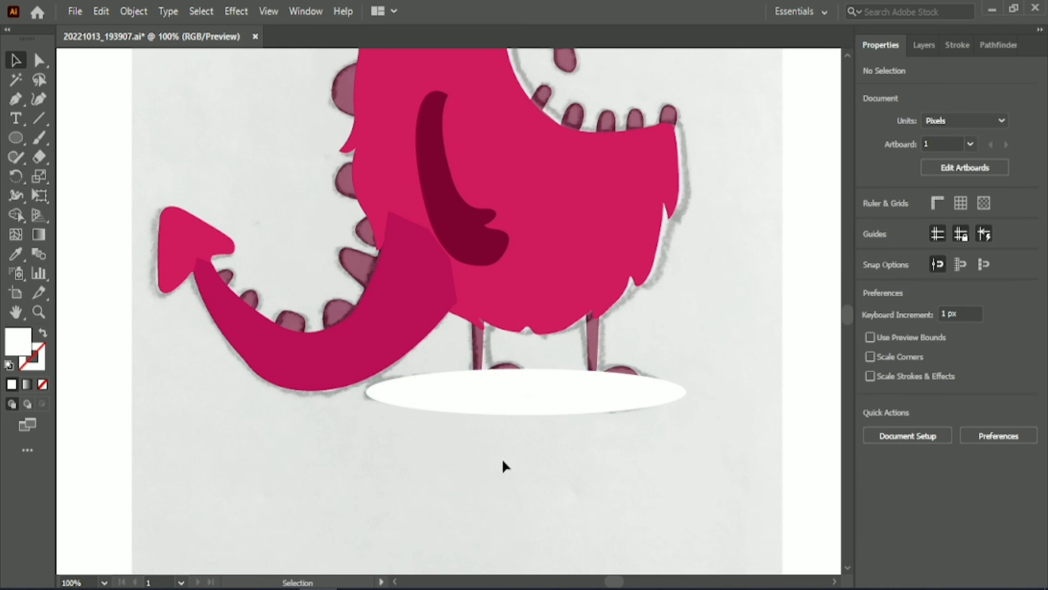
Bring the body with its eyes, left horn and arm to the front, so it overlaps the tail.
scroll(426, 398, up, 5)
click(437, 360)
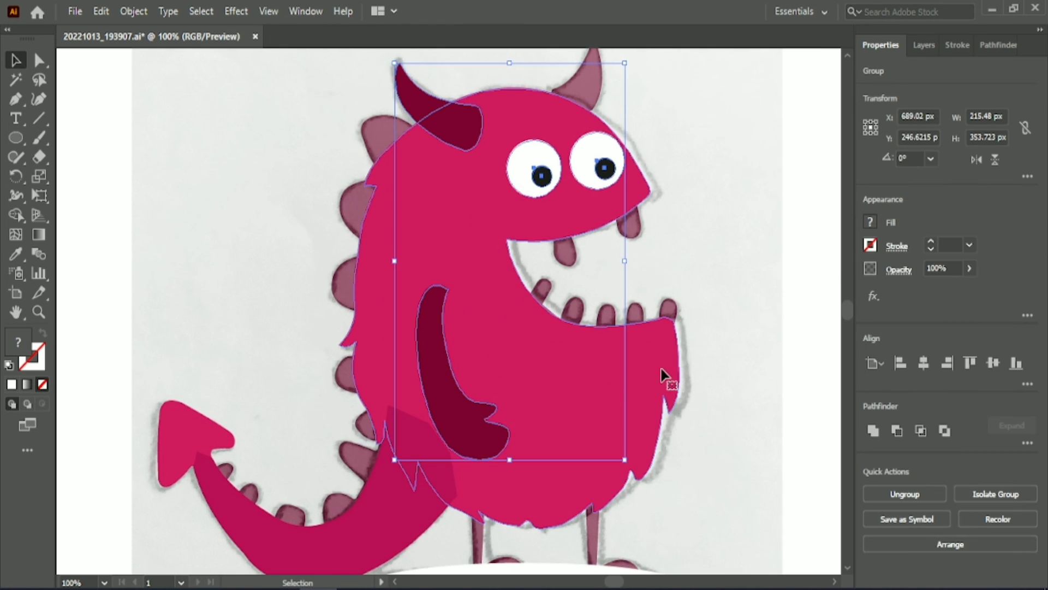
right_click(664, 375)
click(809, 286)
click(756, 354)
Unlock the faded sketch image and delete it.
click(133, 10)
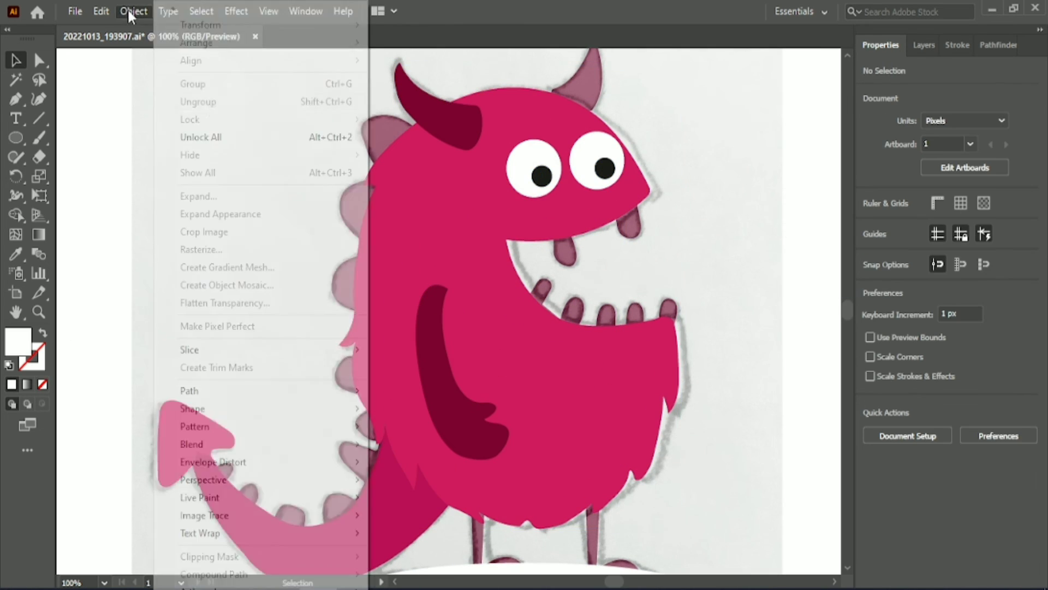
click(223, 132)
key(Delete)
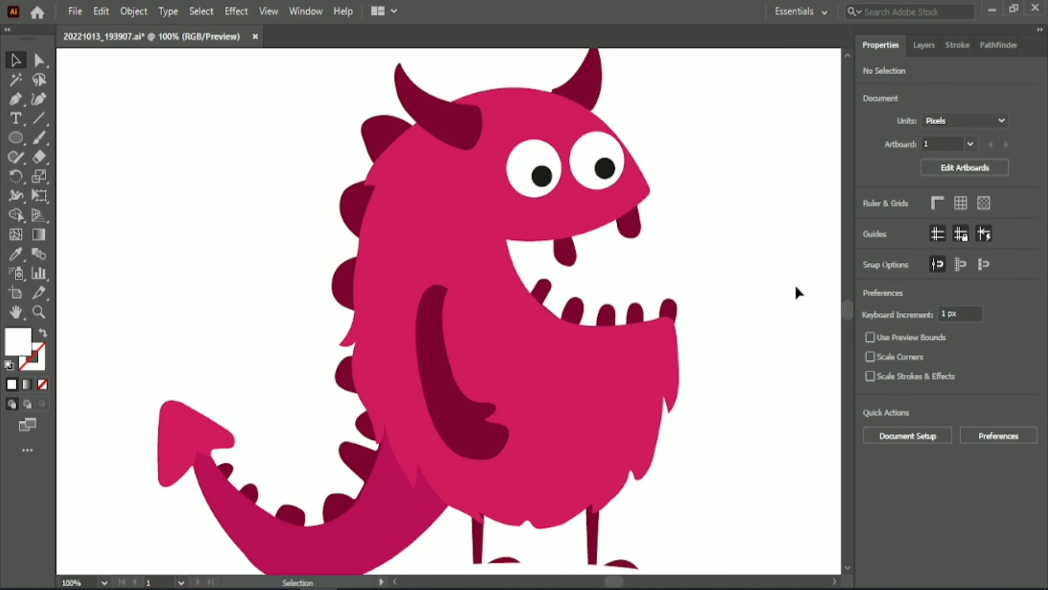
Send the ground ellipse to the back behind the feet and fill it with black.
scroll(759, 281, down, 6)
right_click(639, 424)
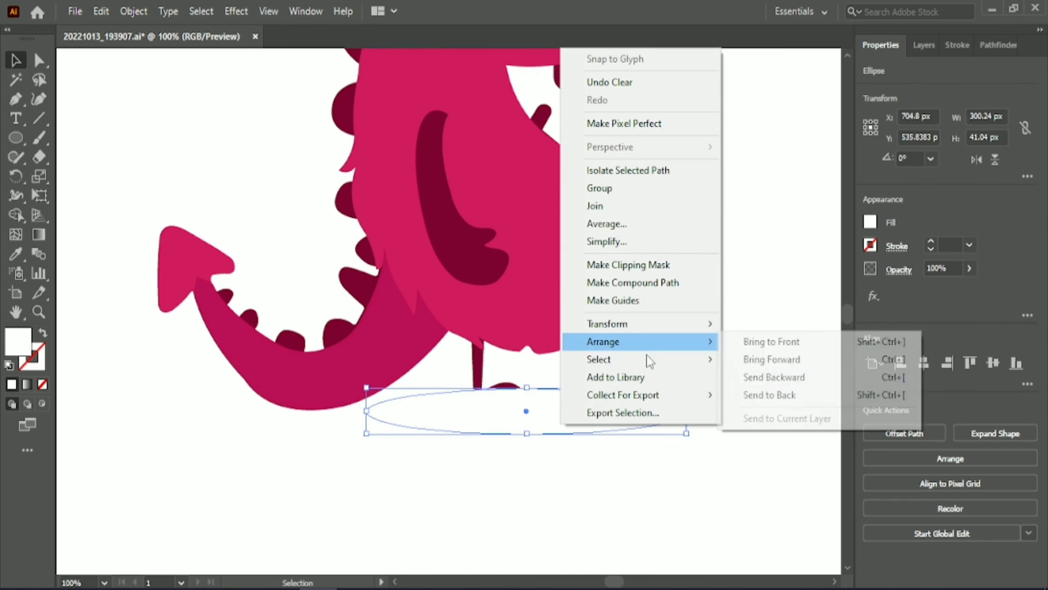
key(Escape)
click(870, 221)
drag(748, 343, 870, 317)
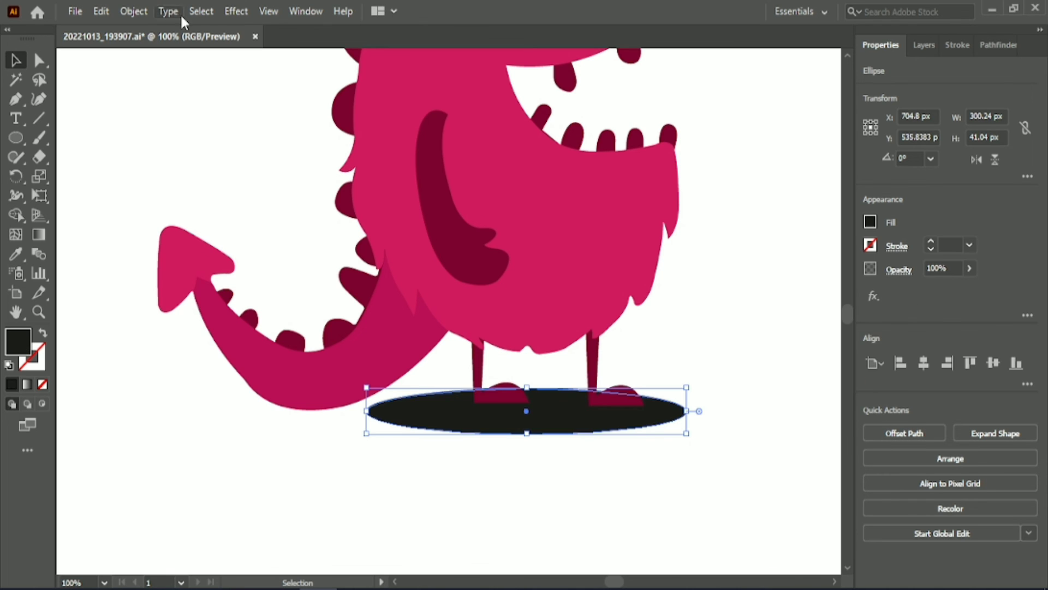
Apply a Gaussian Blur with a radius of about 6.8 pixels to the black ground ellipse.
click(227, 16)
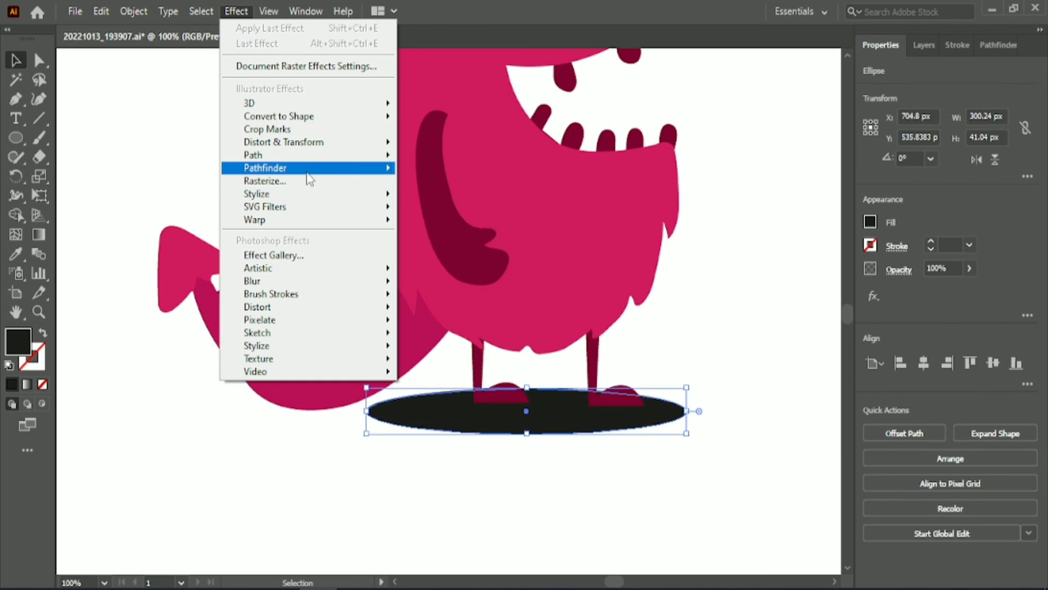
mouse_move(310, 158)
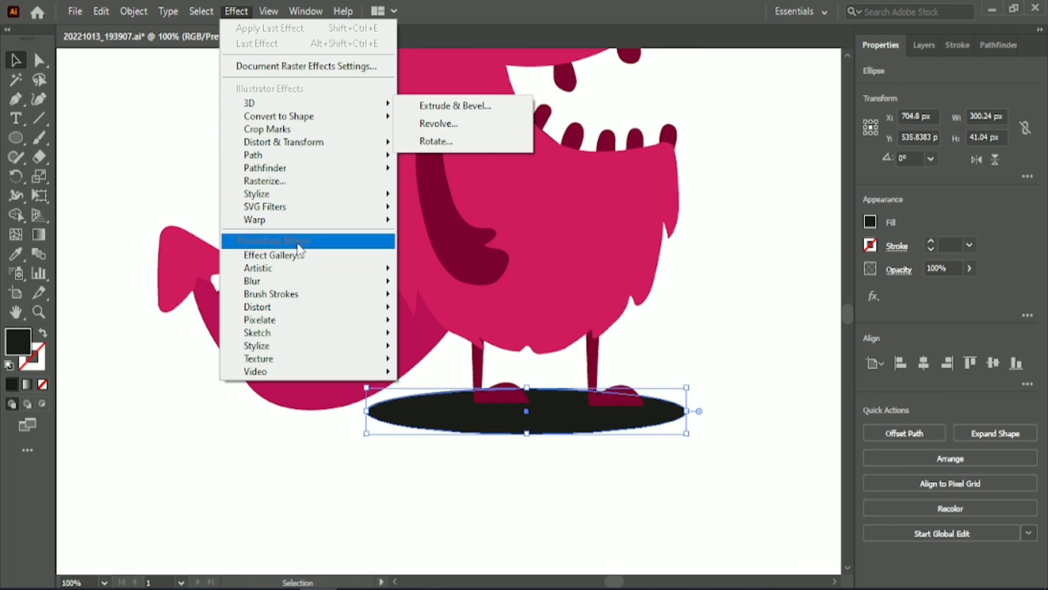
mouse_move(304, 281)
click(411, 283)
drag(690, 241, 672, 241)
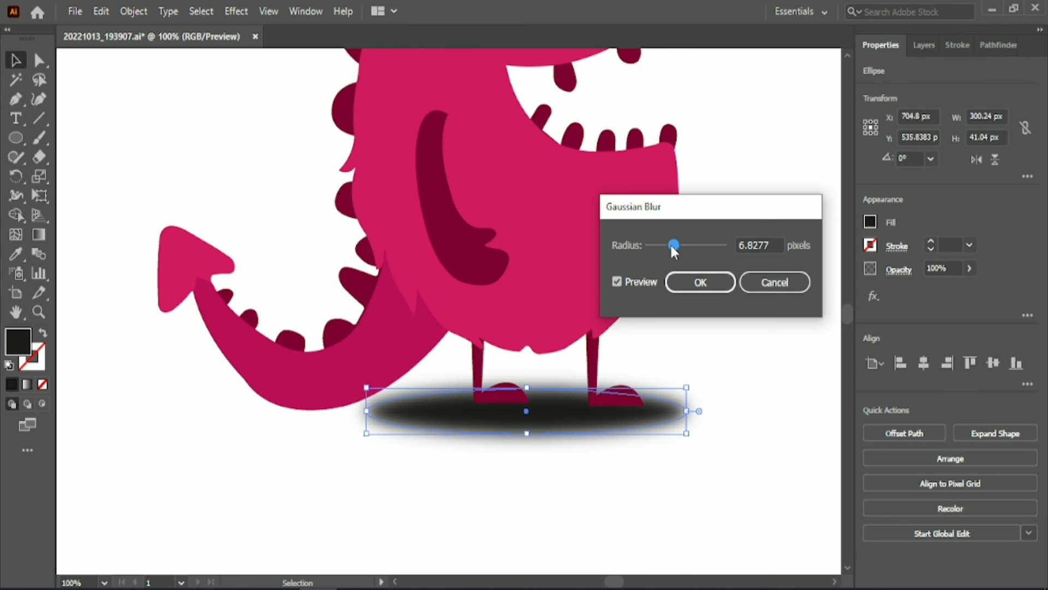
click(699, 280)
Change the blurred ground ellipse's fill to light gray for a softer shadow and deselect it.
click(870, 221)
click(778, 344)
click(689, 325)
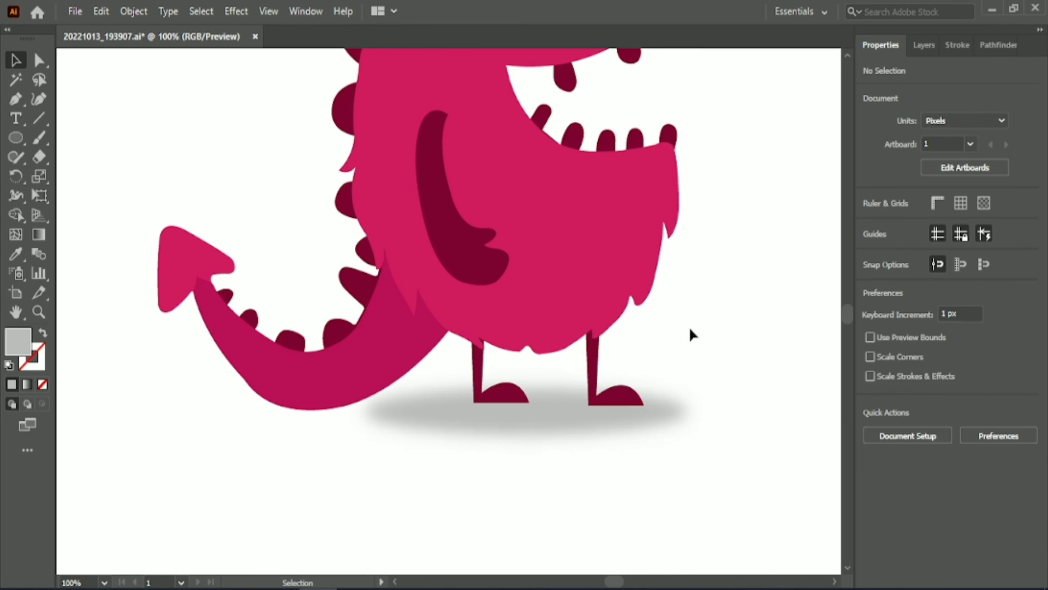
Nudge the teeth shape 6 px left and 2 px up, scale it down very slightly, and deselect it.
scroll(689, 324, up, 3)
scroll(689, 323, up, 2)
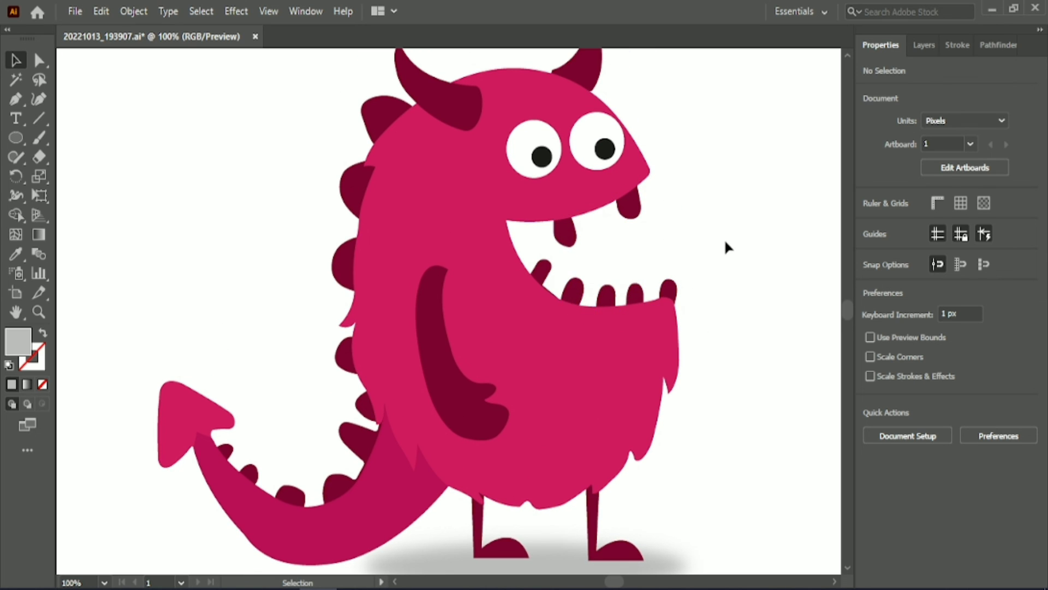
click(579, 265)
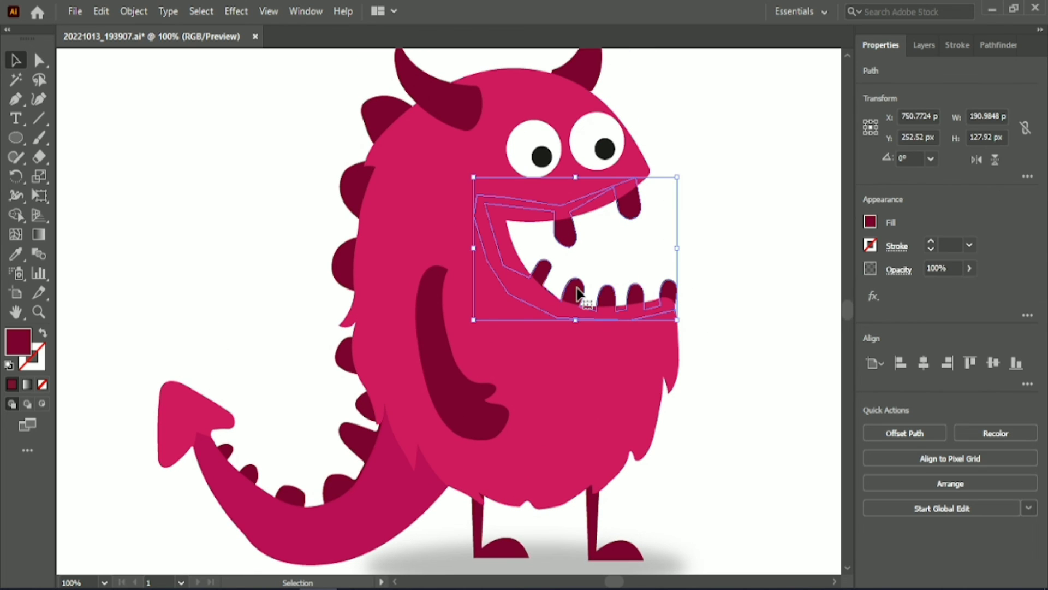
key(Left)
key(Left)
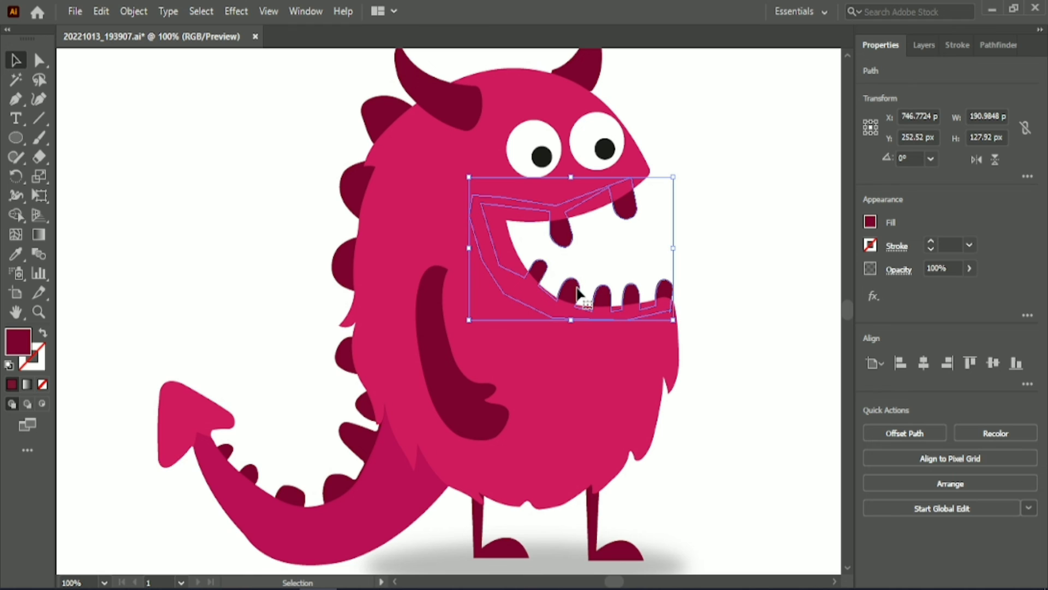
key(Up)
key(Left)
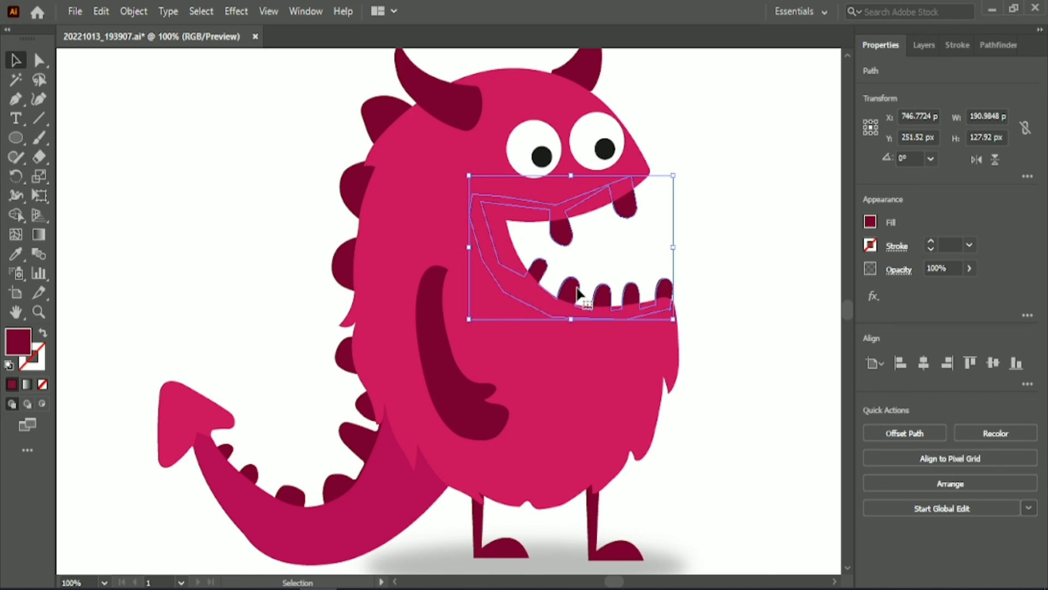
key(Left)
key(Up)
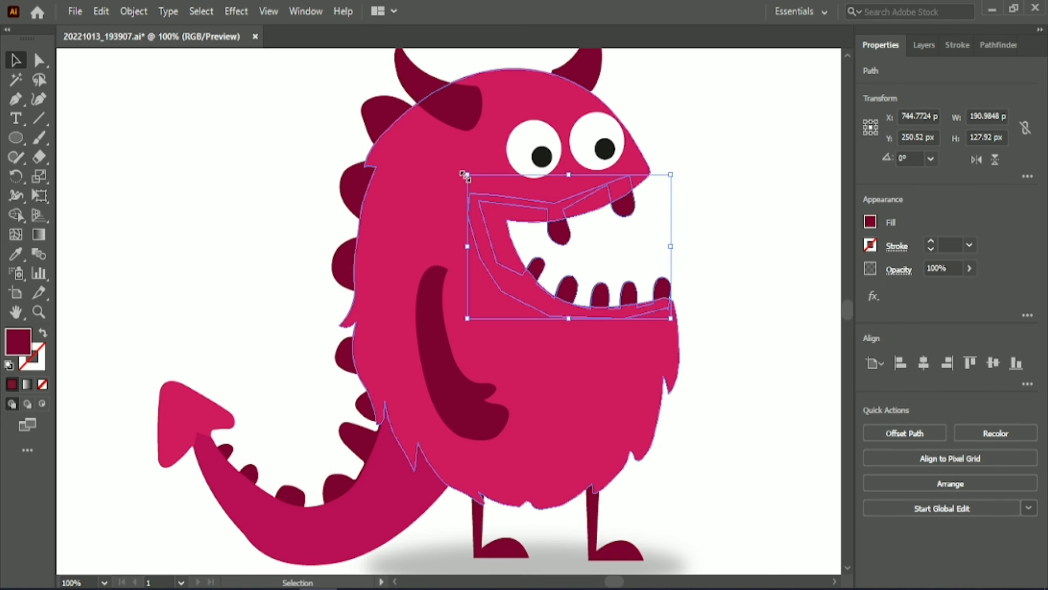
drag(465, 177, 467, 178)
click(709, 242)
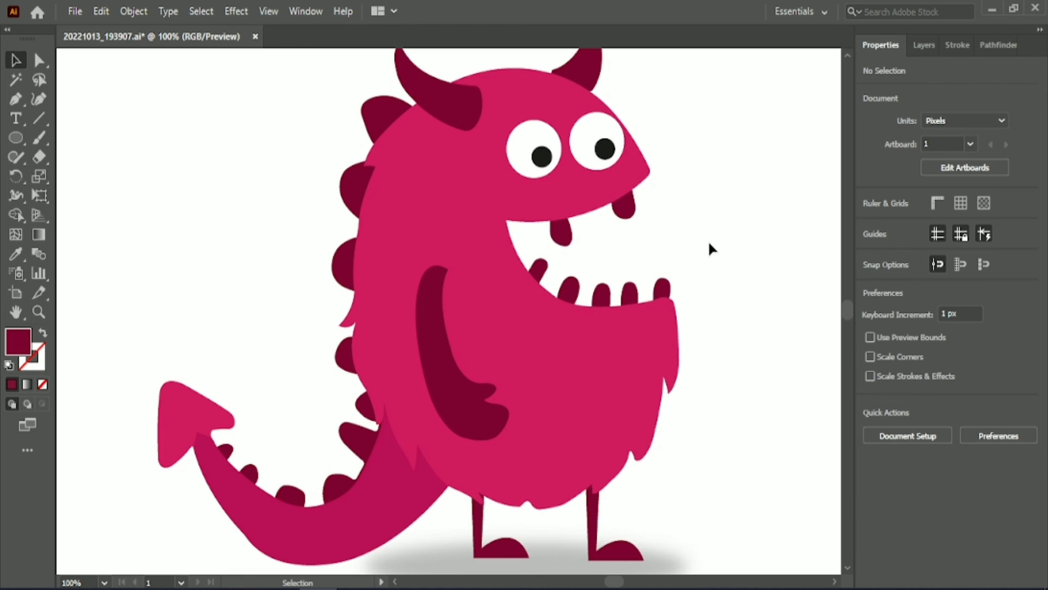
Nudge the tail group slightly to the left behind the body and deselect it.
click(370, 436)
click(137, 447)
click(327, 526)
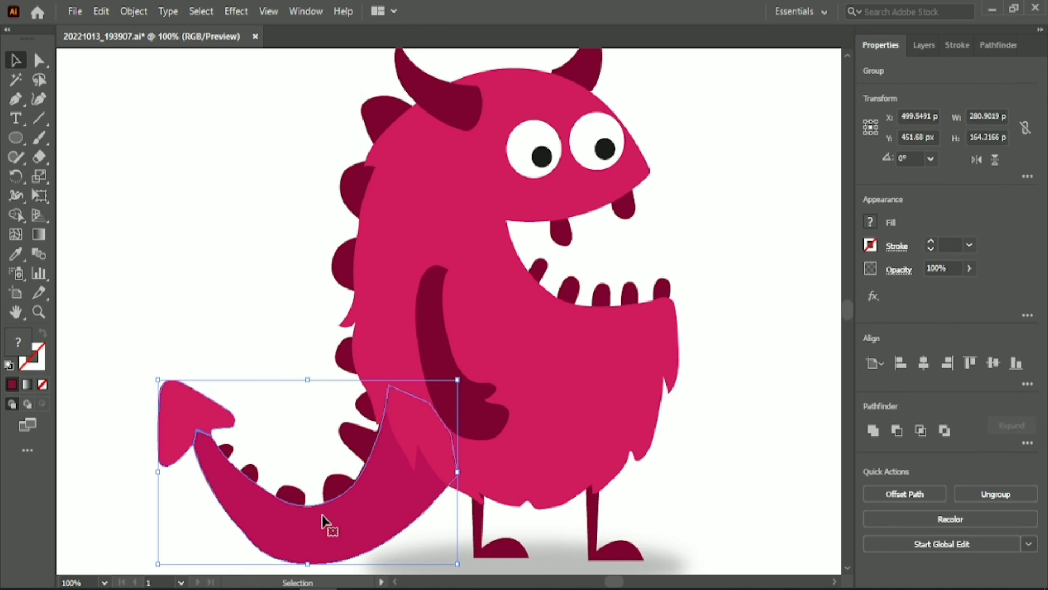
click(280, 283)
scroll(280, 277, up, 3)
click(596, 148)
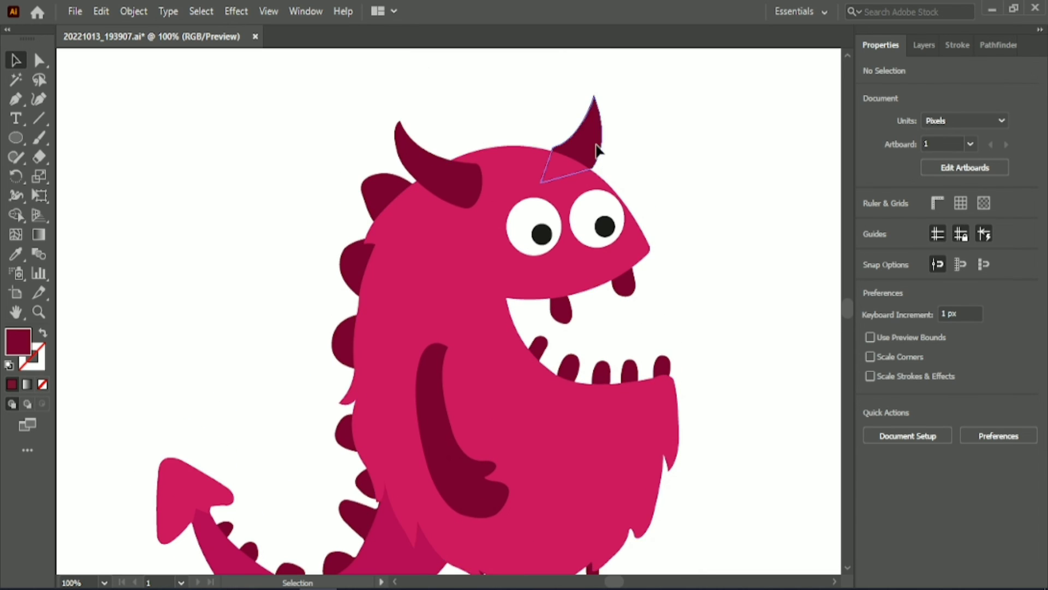
click(672, 148)
scroll(671, 153, down, 4)
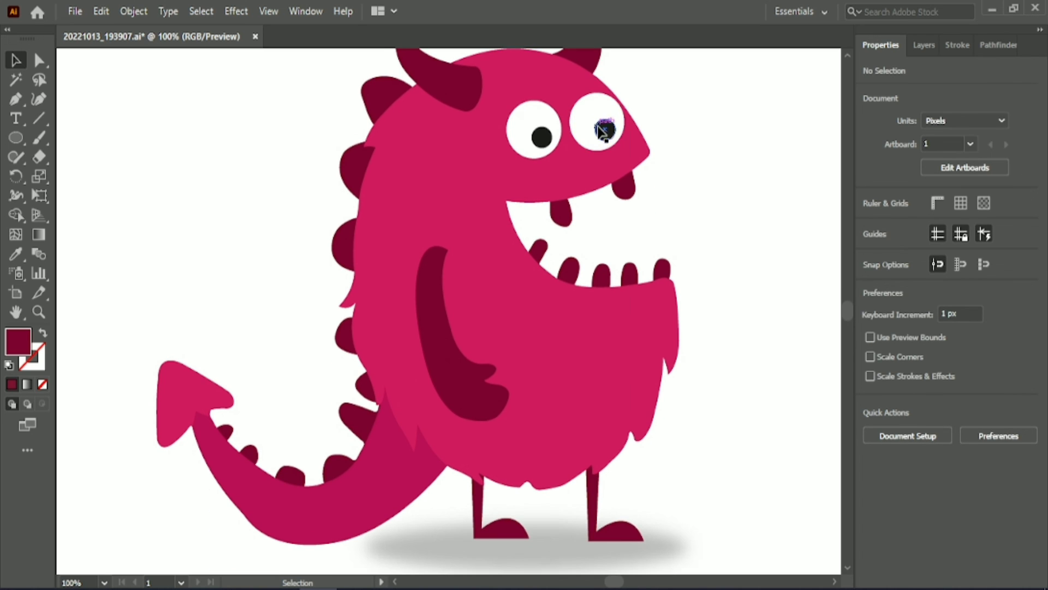
Shift both eyes with their pupils to the left and slightly down on the monster's face.
click(601, 130)
click(904, 493)
click(600, 128)
key(Left)
key(Left)
key(Left)
key(Left)
key(Left)
key(Left)
key(Left)
key(Left)
key(Left)
key(Left)
key(Left)
key(Left)
key(Left)
key(Left)
key(Left)
key(Left)
key(Left)
key(Left)
key(Left)
key(Left)
key(Down)
key(Down)
key(Down)
key(Down)
key(Down)
key(Down)
key(Down)
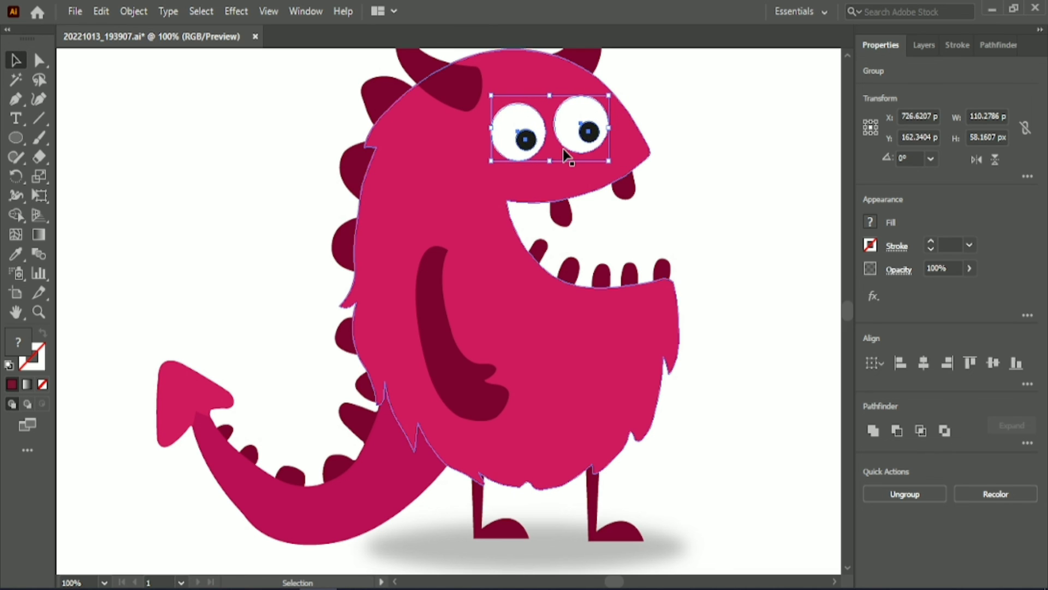
click(697, 164)
Group the whole monster with its shadow and enlarge it proportionally to about 689 by 702 px.
scroll(694, 162, down, 3)
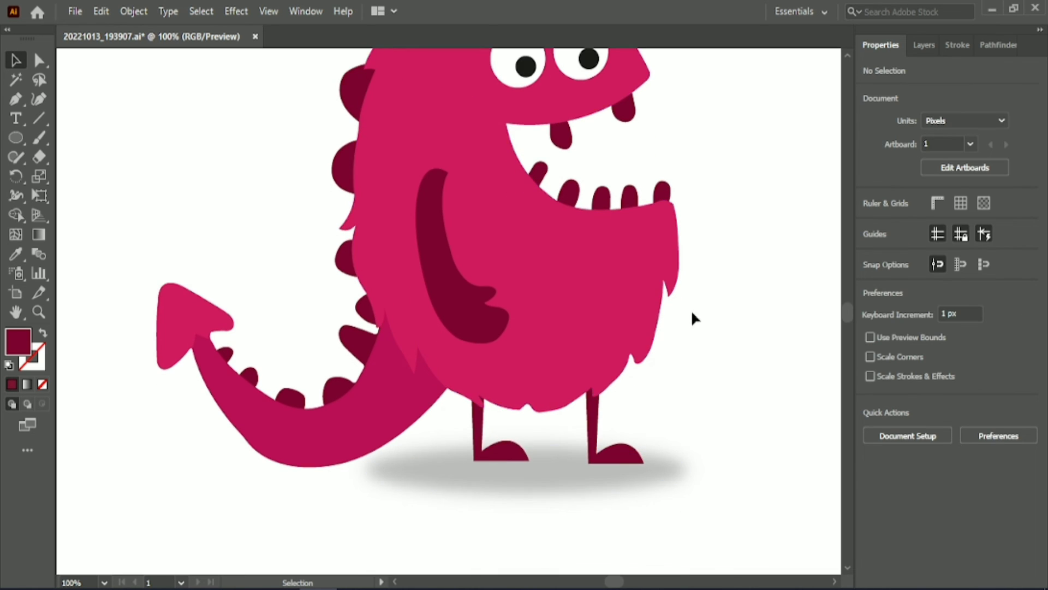
key(ctrl+minus)
scroll(599, 524, right, 3)
key(ctrl+minus)
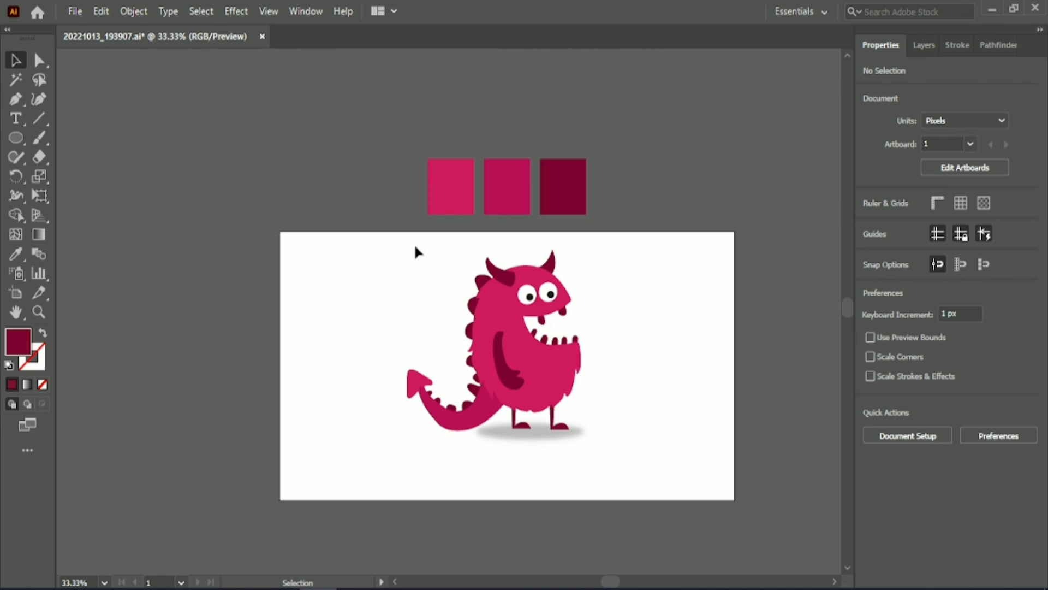
drag(398, 246, 644, 473)
drag(583, 345, 652, 365)
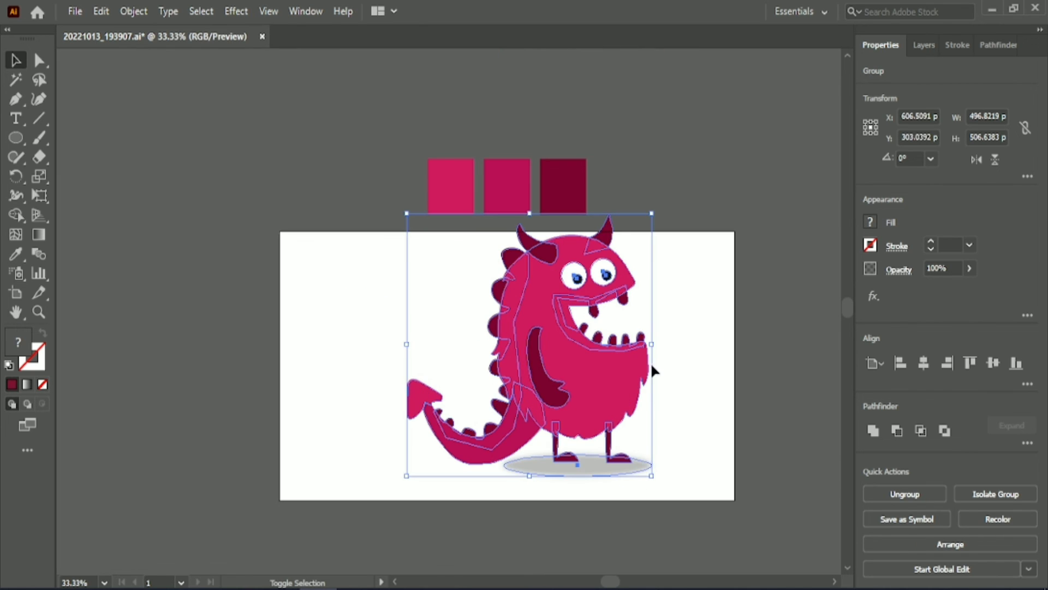
Center the grouped monster horizontally and vertically on the artboard.
click(923, 363)
click(1015, 363)
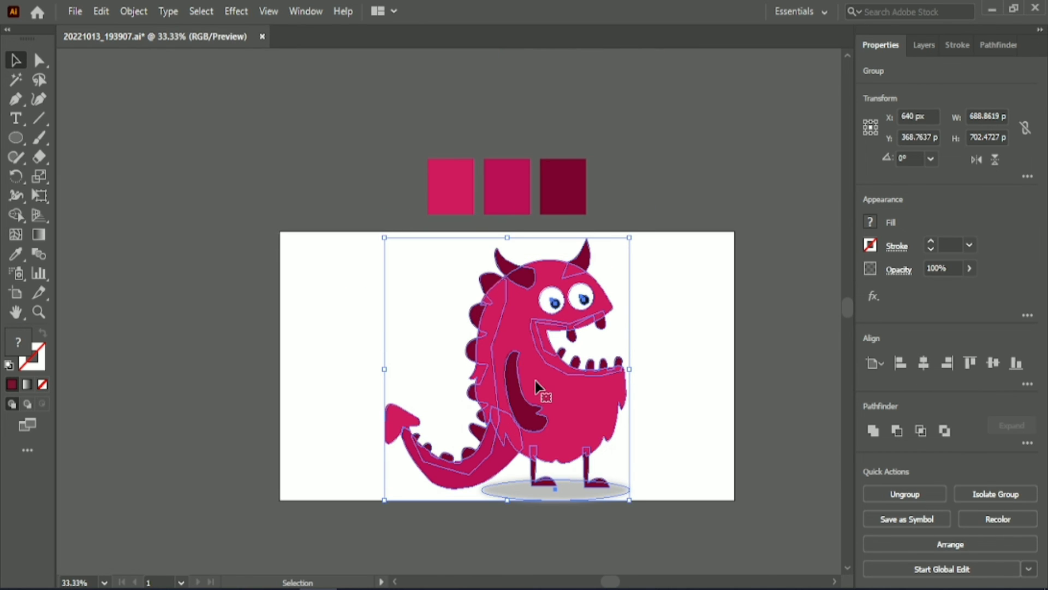
click(993, 363)
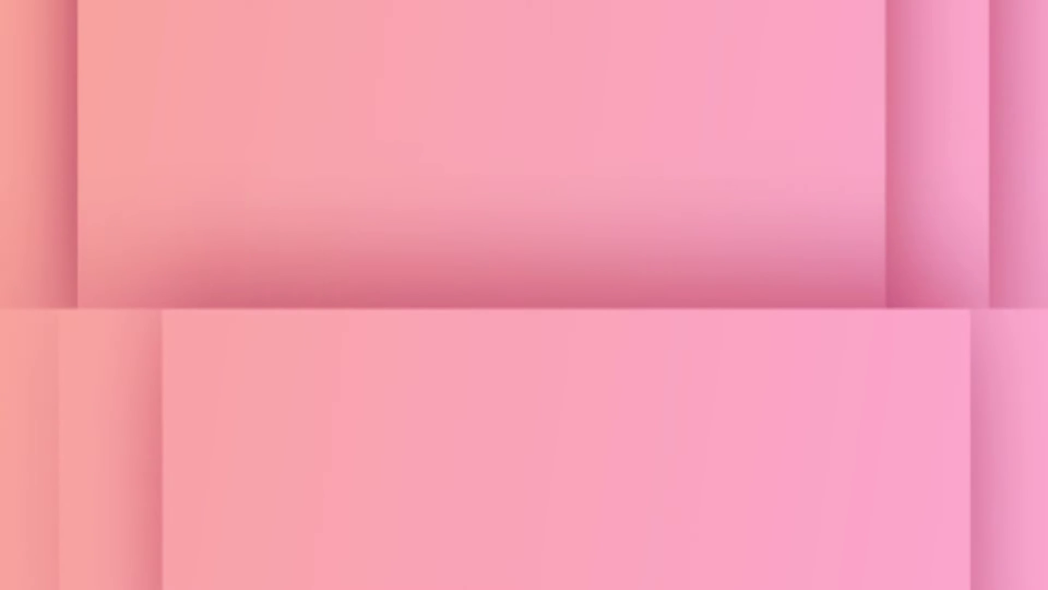